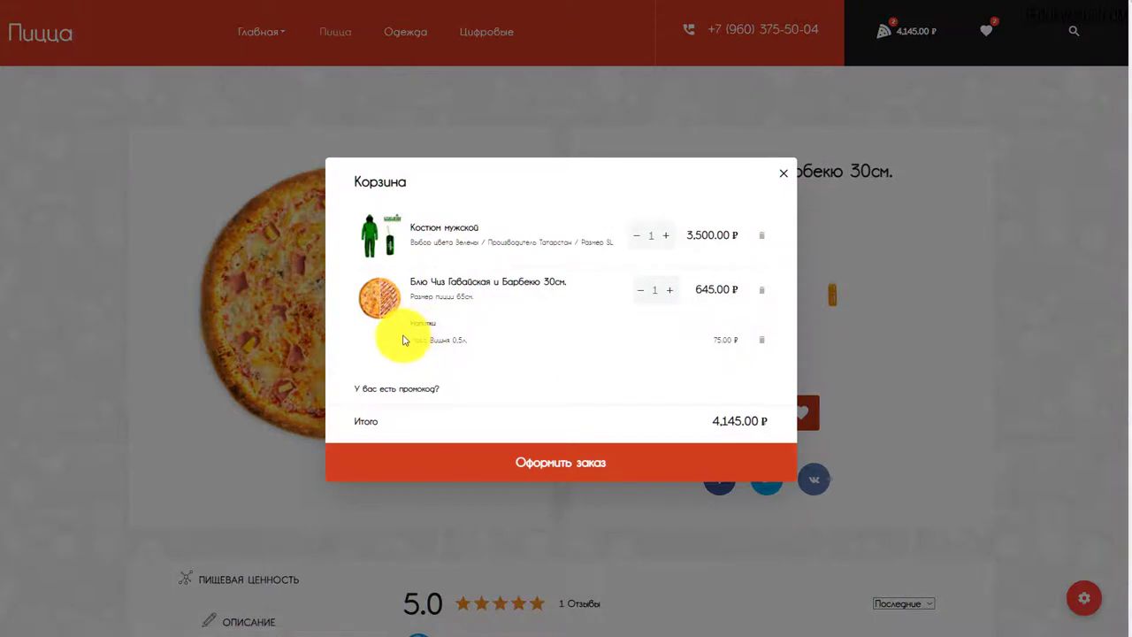
- Remove the Костюм мужской item from the shopping cart and close the cart
click(762, 236)
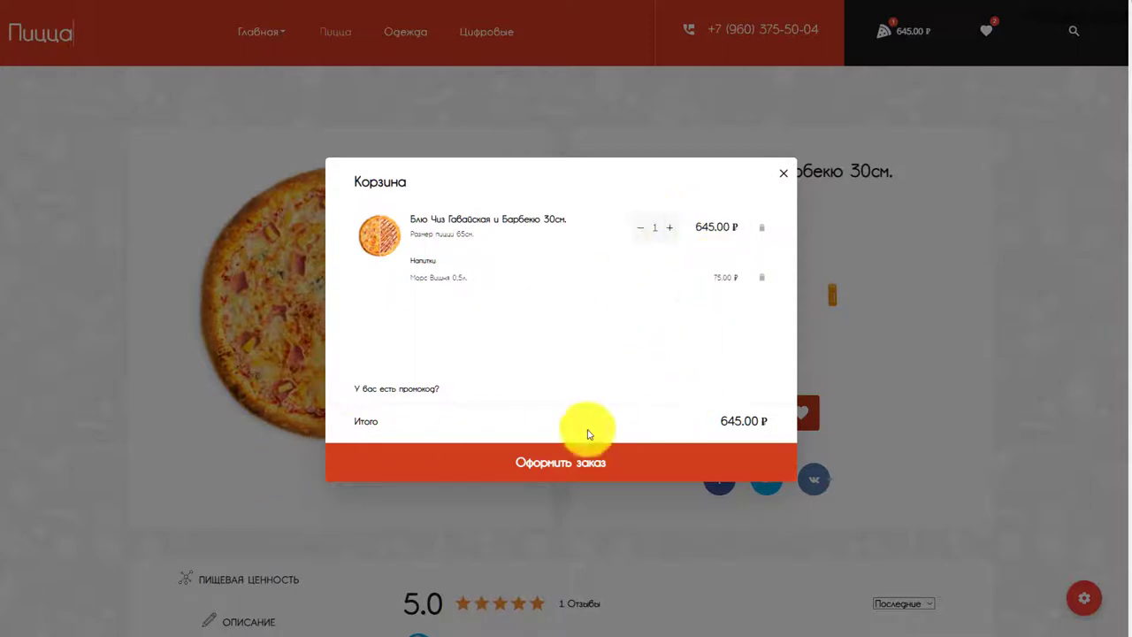
click(788, 174)
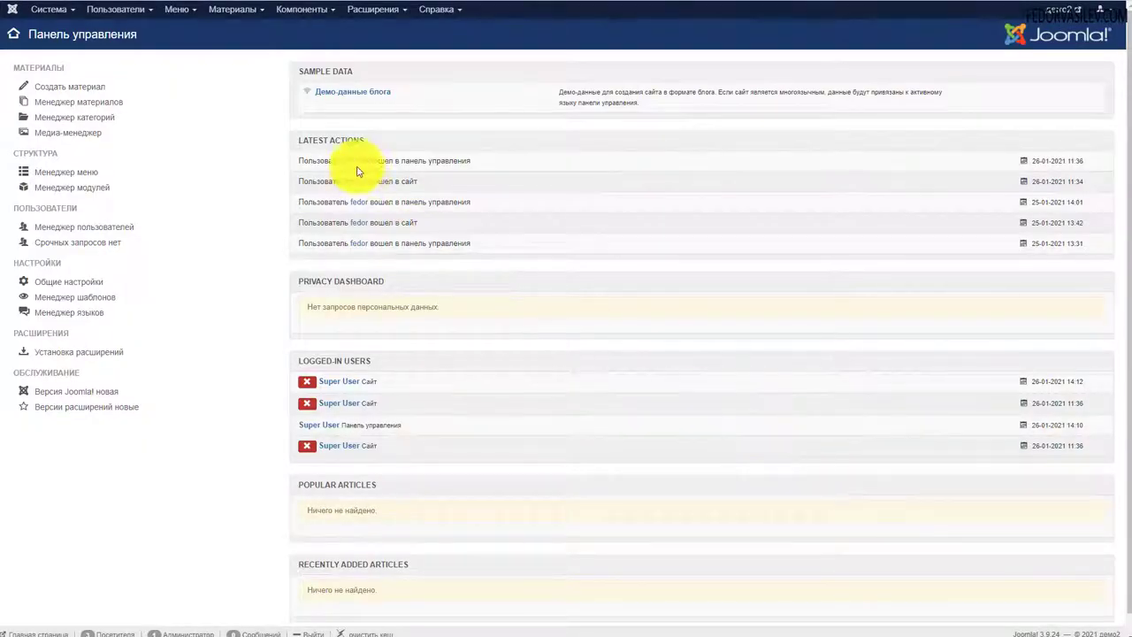
- Switch to the Joomla control panel and open the store component's product options page, Опции товара
click(289, 13)
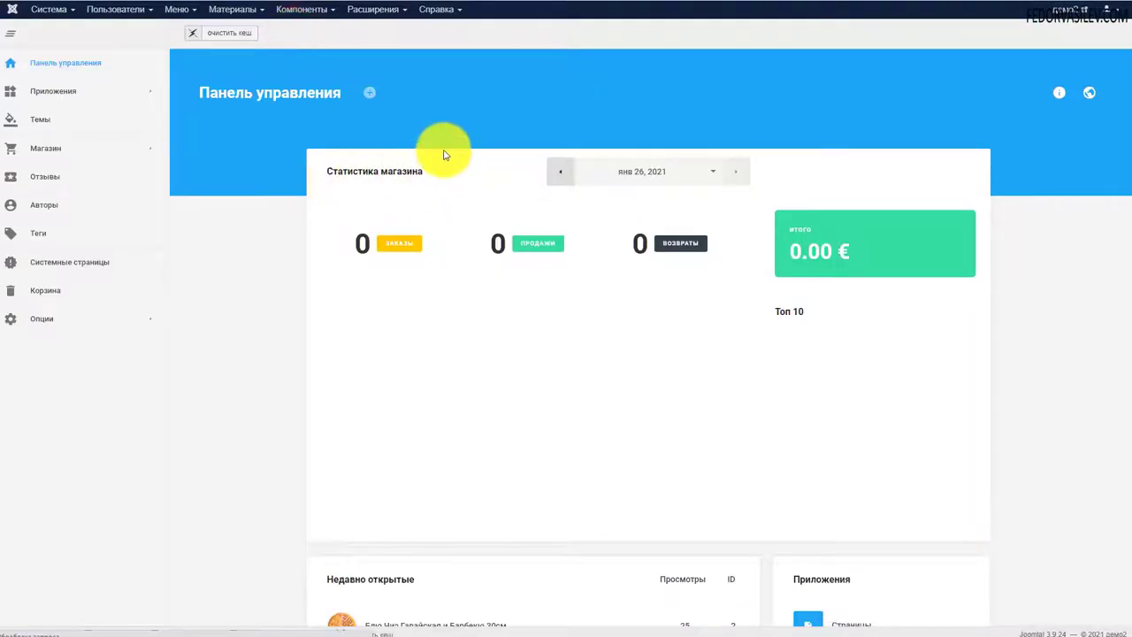
mouse_move(102, 152)
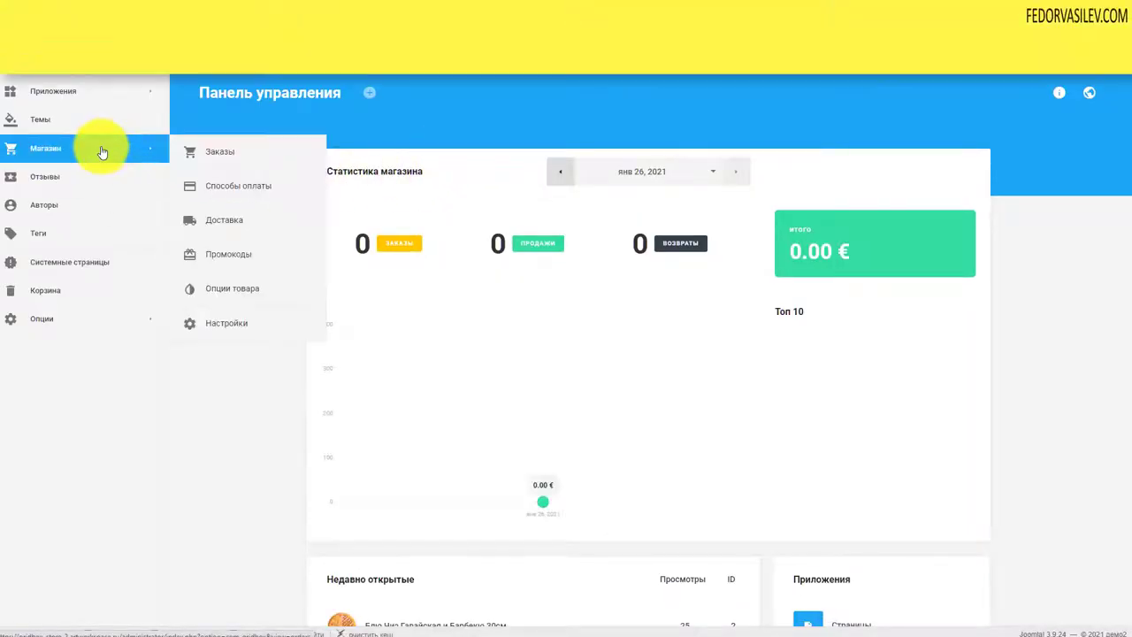
click(226, 289)
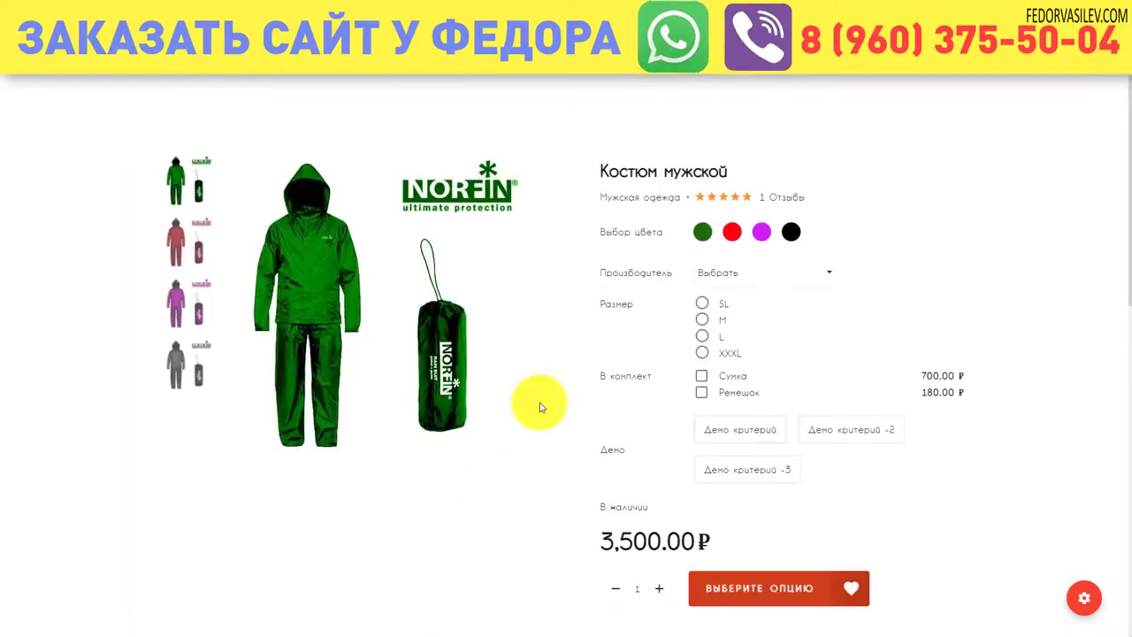
- On the Костюм мужской storefront page, try all four colours, view the manufacturer choices, and select size SL and the Сумка extra
click(732, 232)
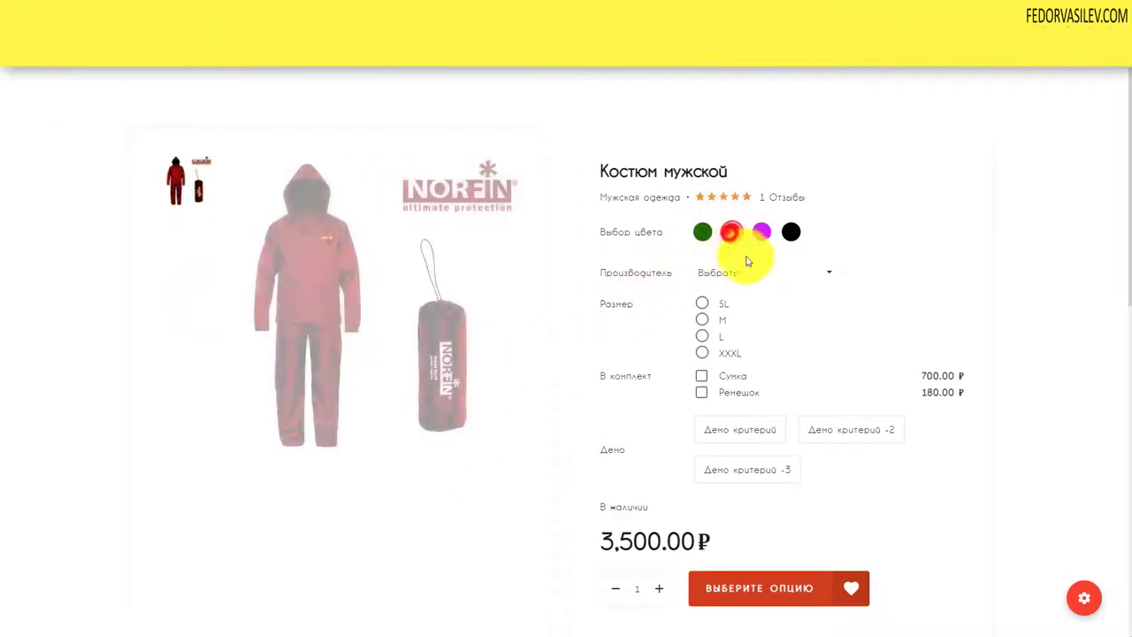
click(762, 232)
click(791, 231)
click(703, 232)
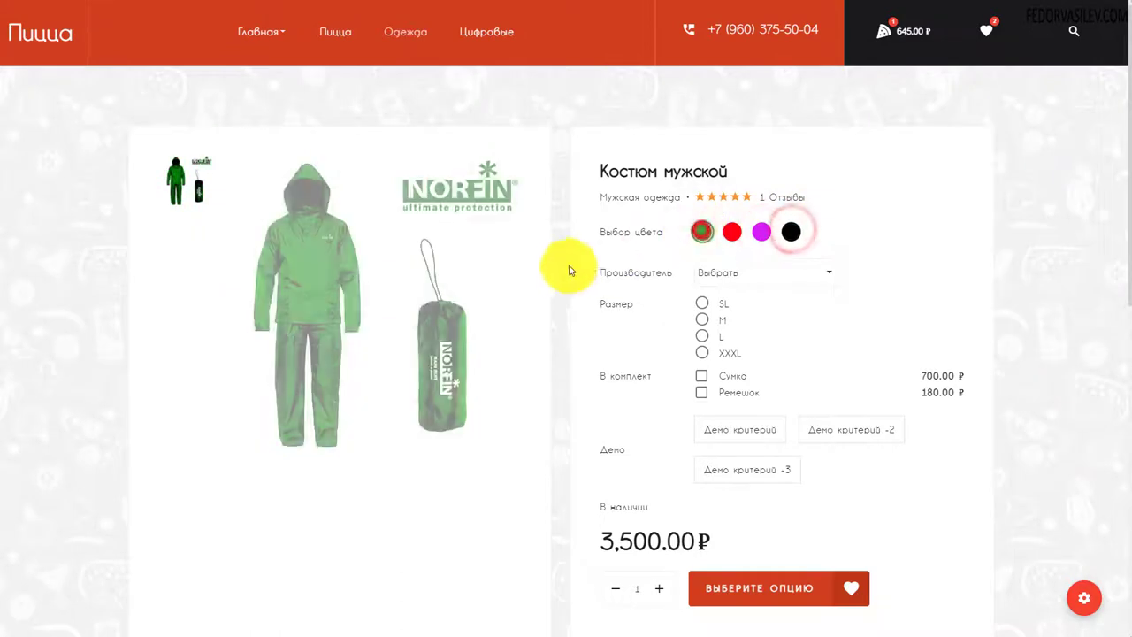
click(738, 273)
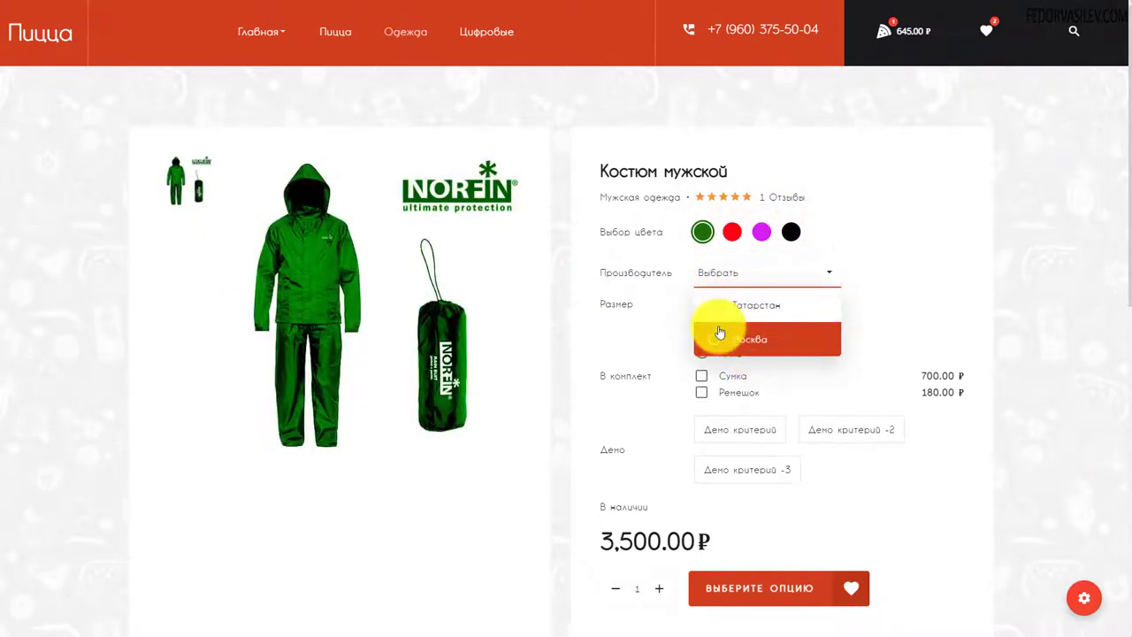
click(952, 286)
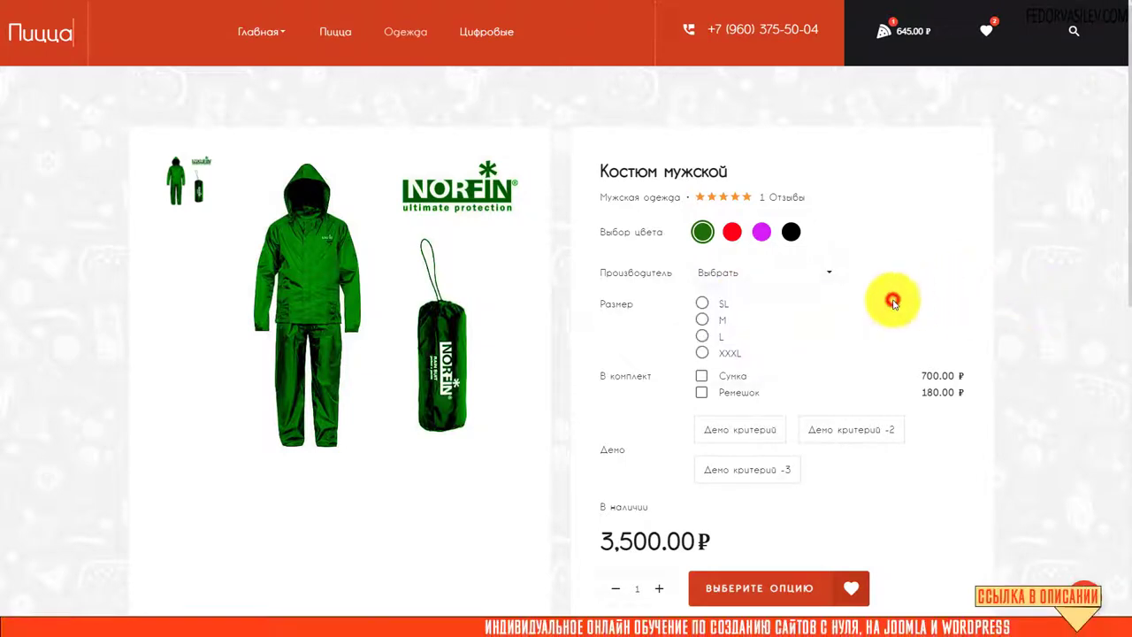
scroll(892, 299, down, 1)
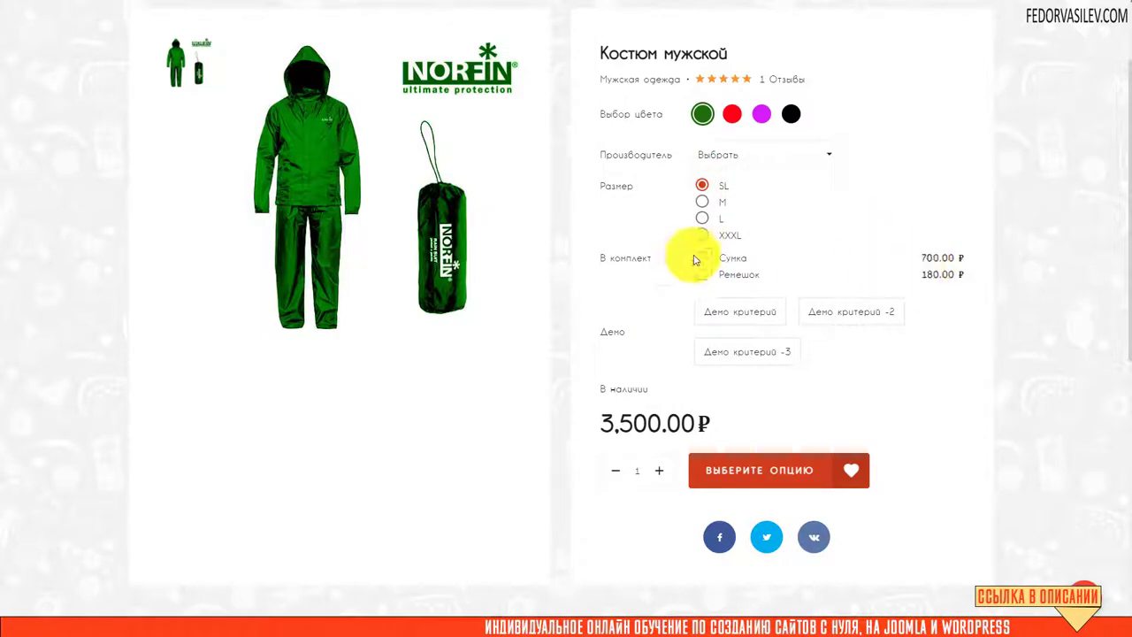
click(703, 259)
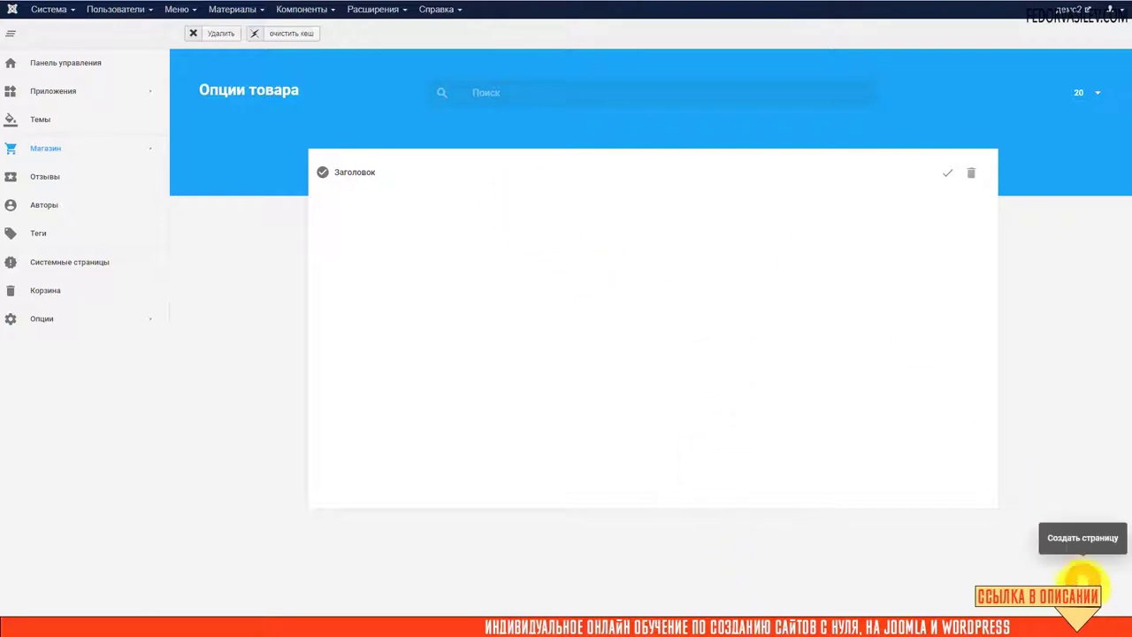
- Back in the Опции товара admin page, create a new product option and title it Размер пиццы
click(1083, 583)
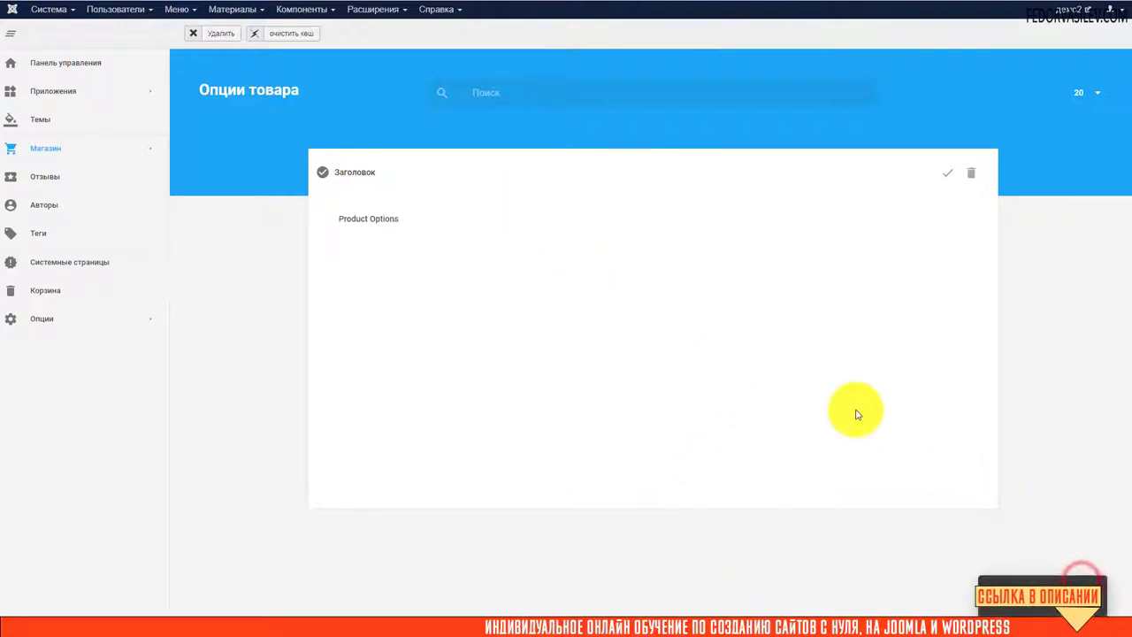
click(373, 226)
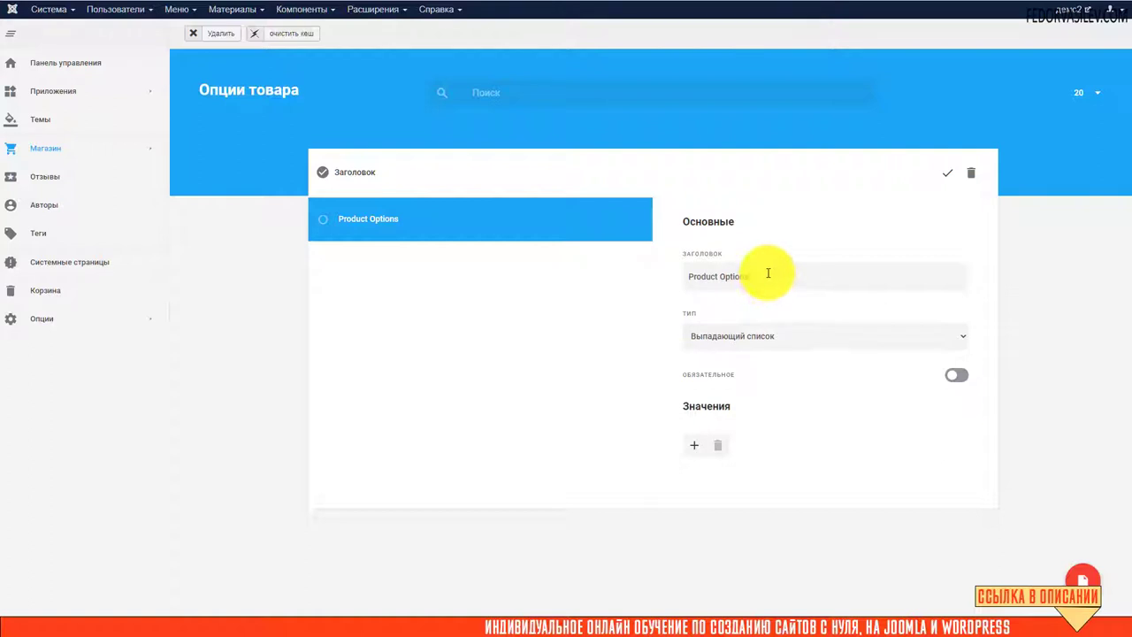
drag(767, 274, 659, 296)
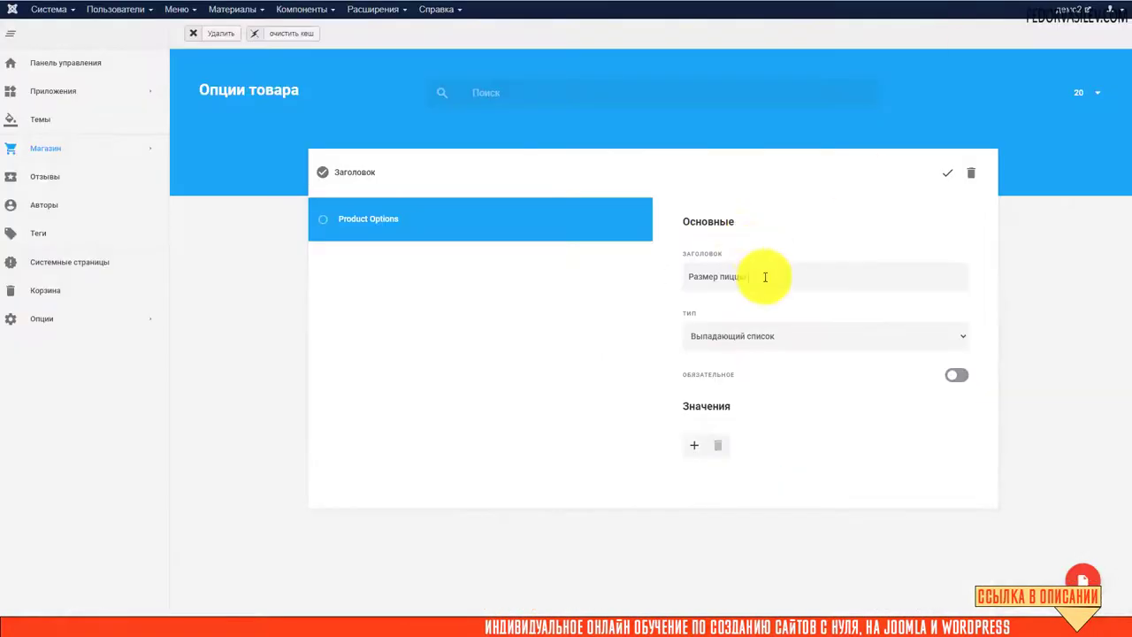
drag(766, 278, 582, 273)
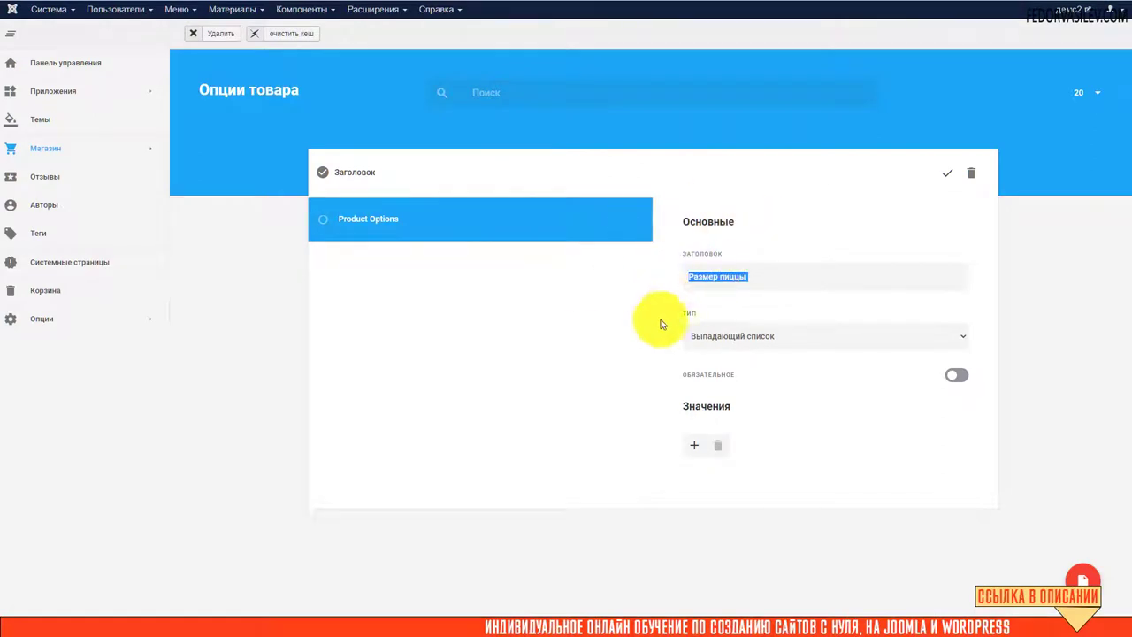
click(787, 314)
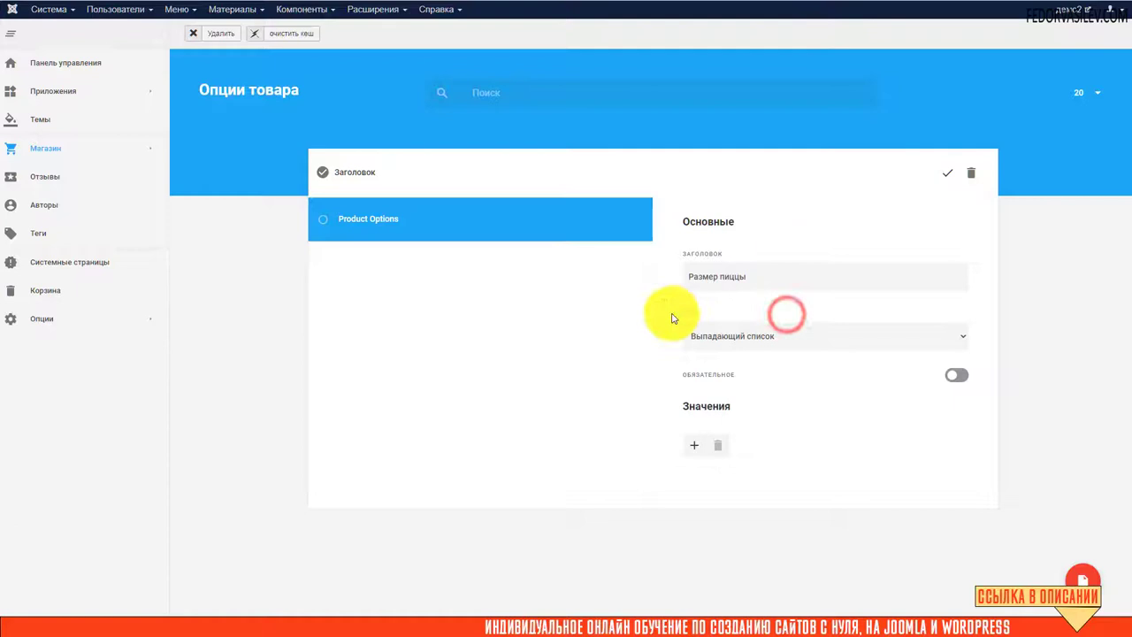
- Set the Размер пиццы option's type to Радио кнопка and make it mandatory
click(765, 337)
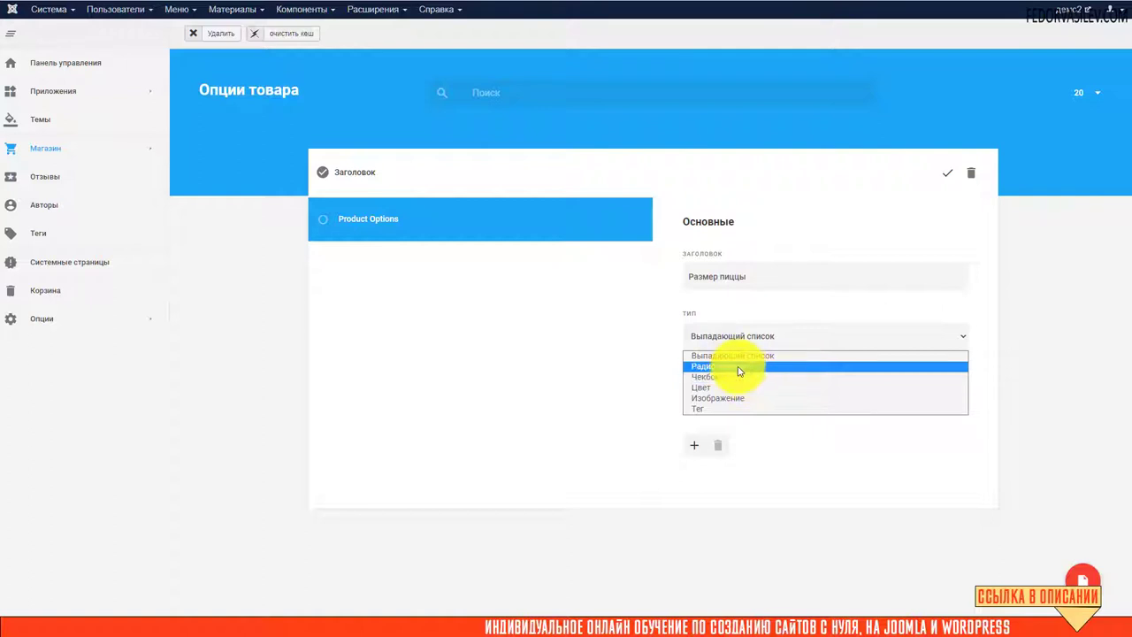
click(739, 366)
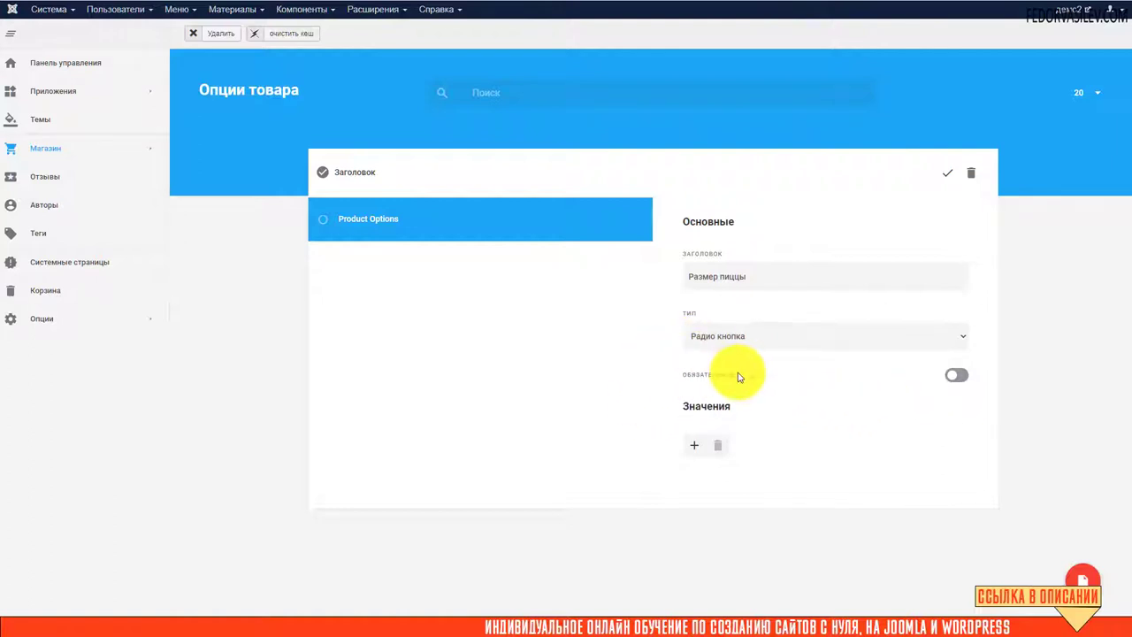
click(961, 378)
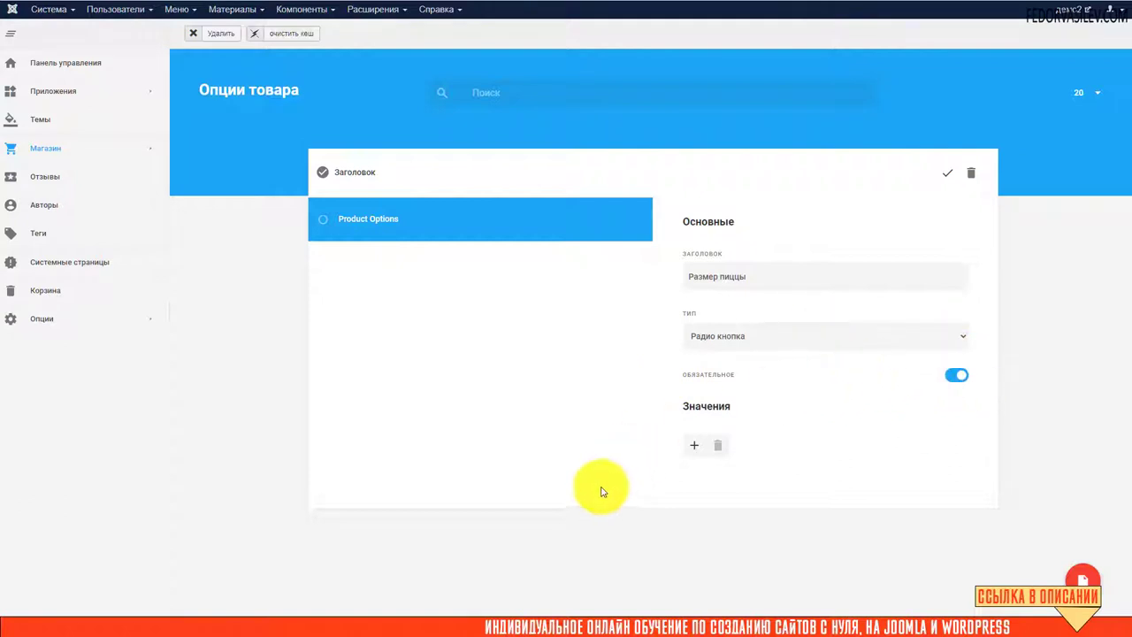
- Add the values 30см., 45см. and 65см. to the Размер пиццы option, save it, and review the saved values
click(690, 448)
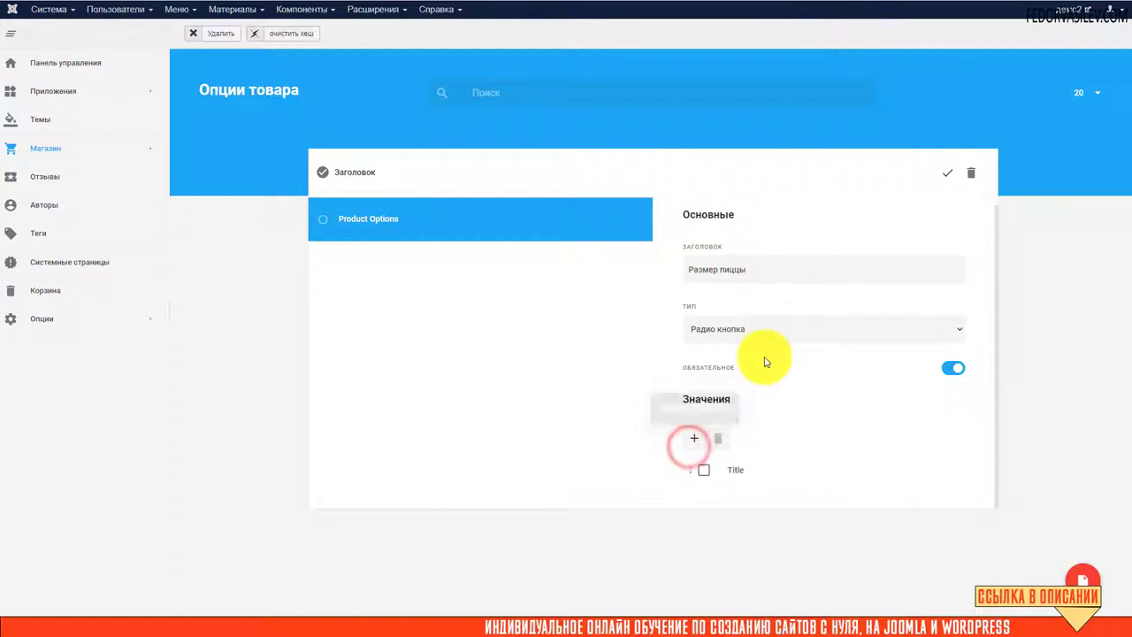
click(749, 474)
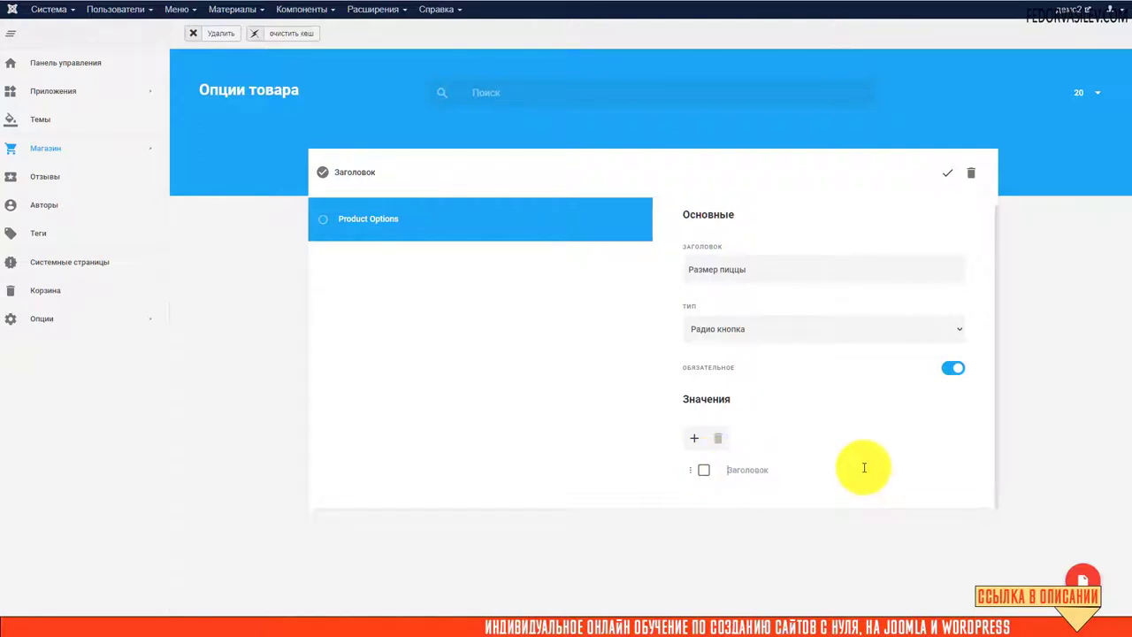
text(30см.)
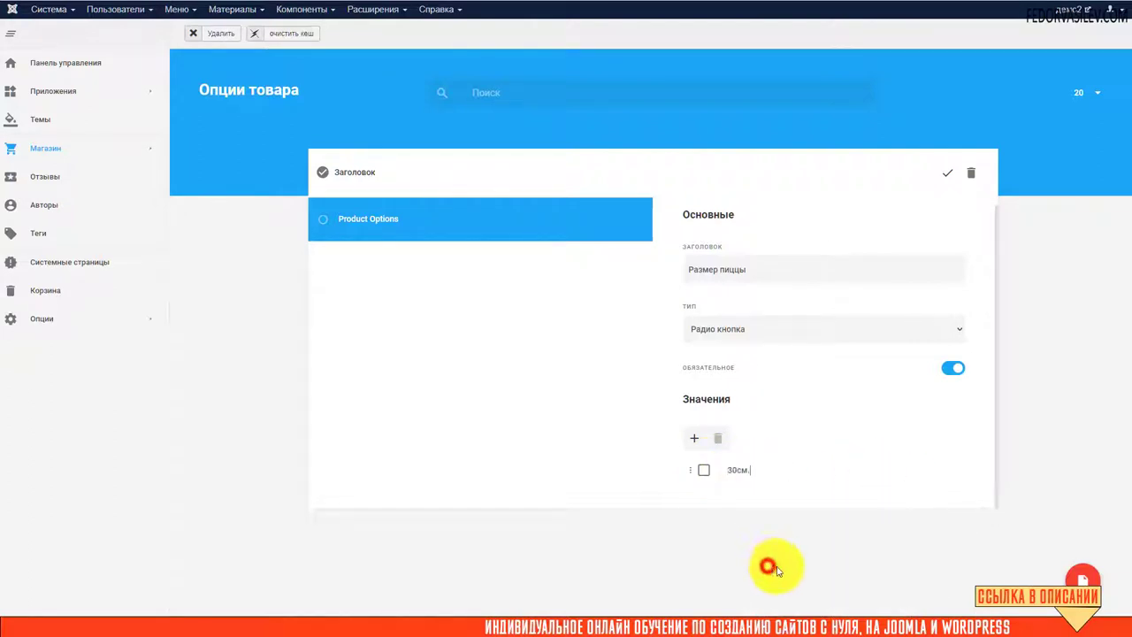
click(694, 438)
scroll(824, 411, down, 1)
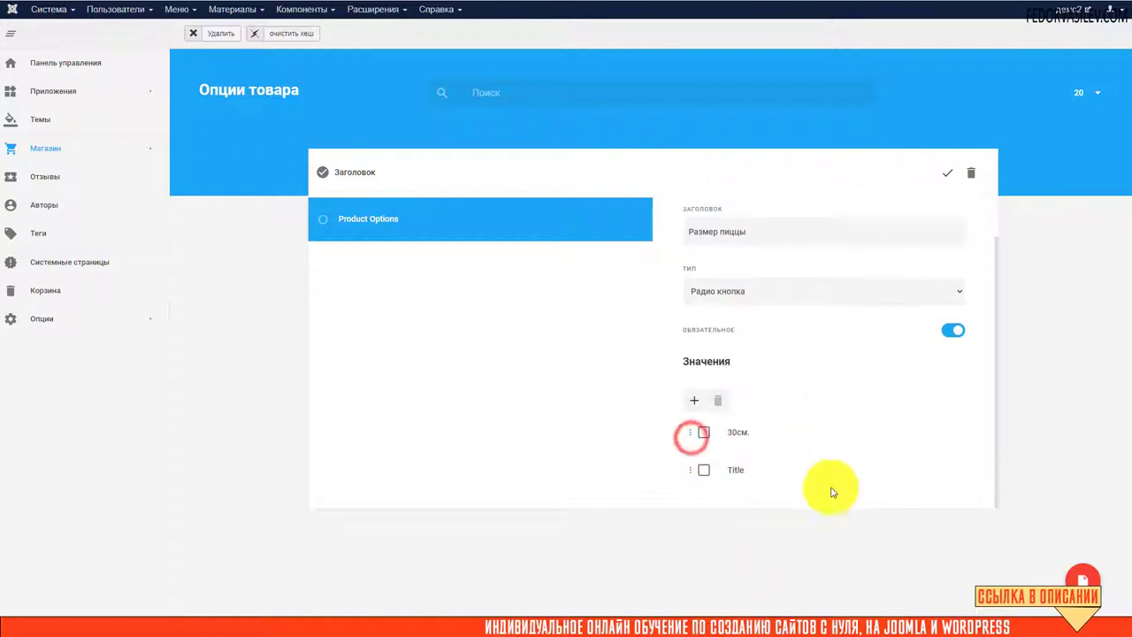
double_click(762, 469)
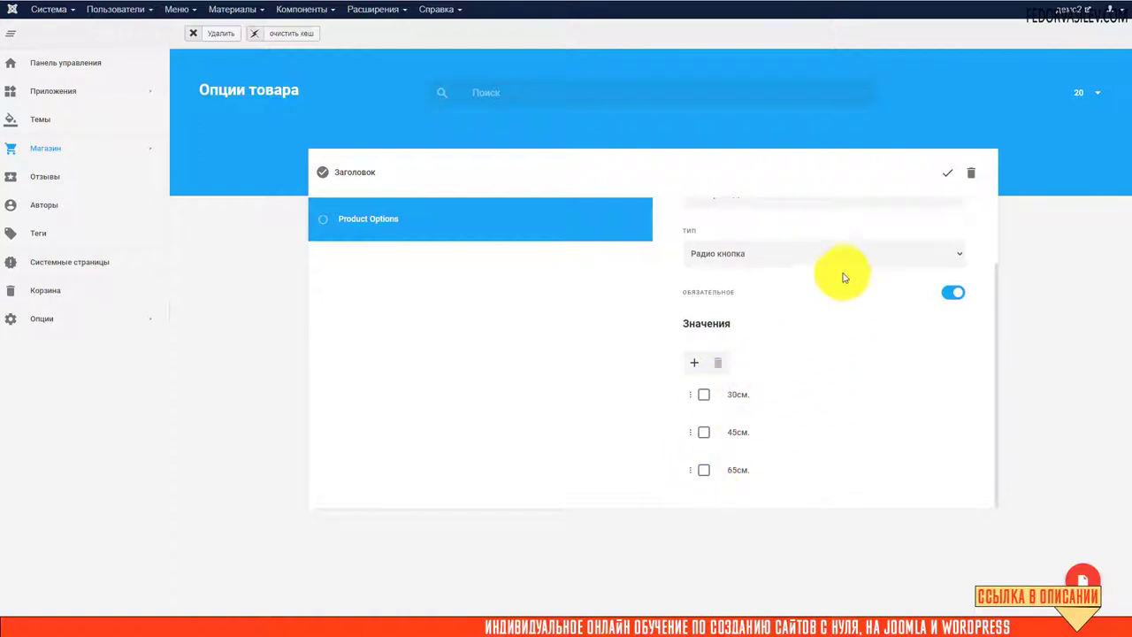
click(950, 178)
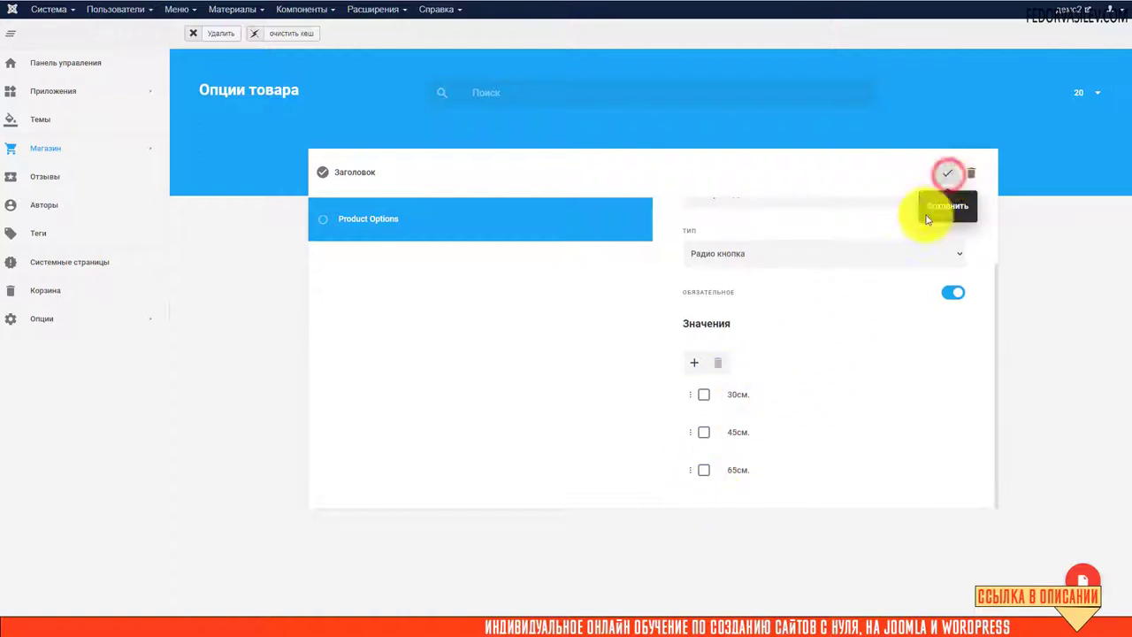
click(416, 222)
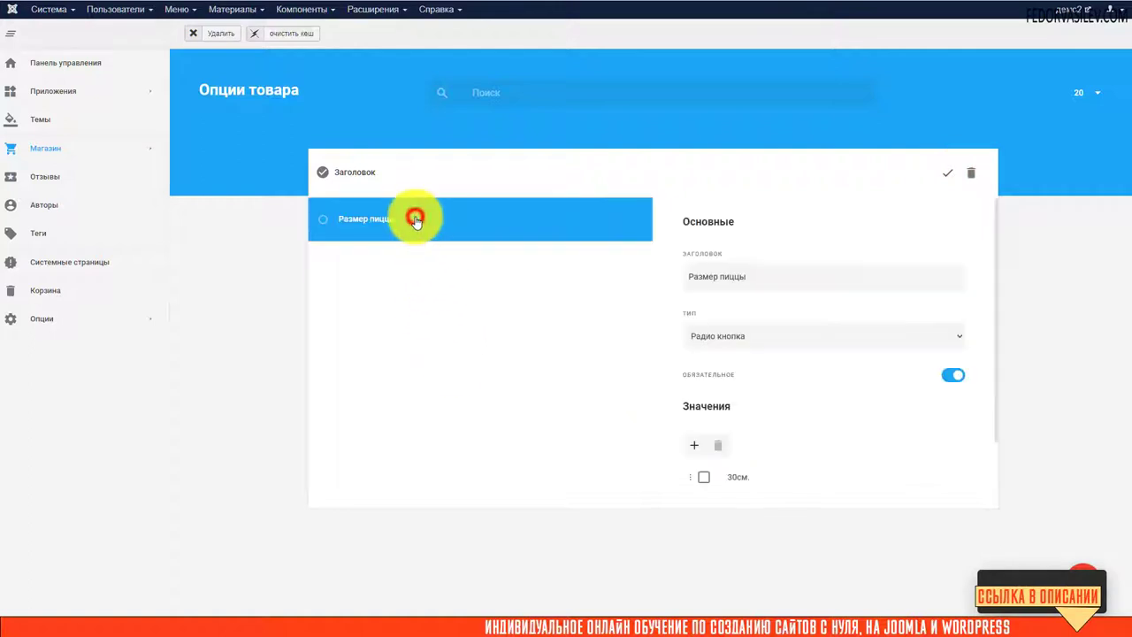
scroll(829, 399, down, 2)
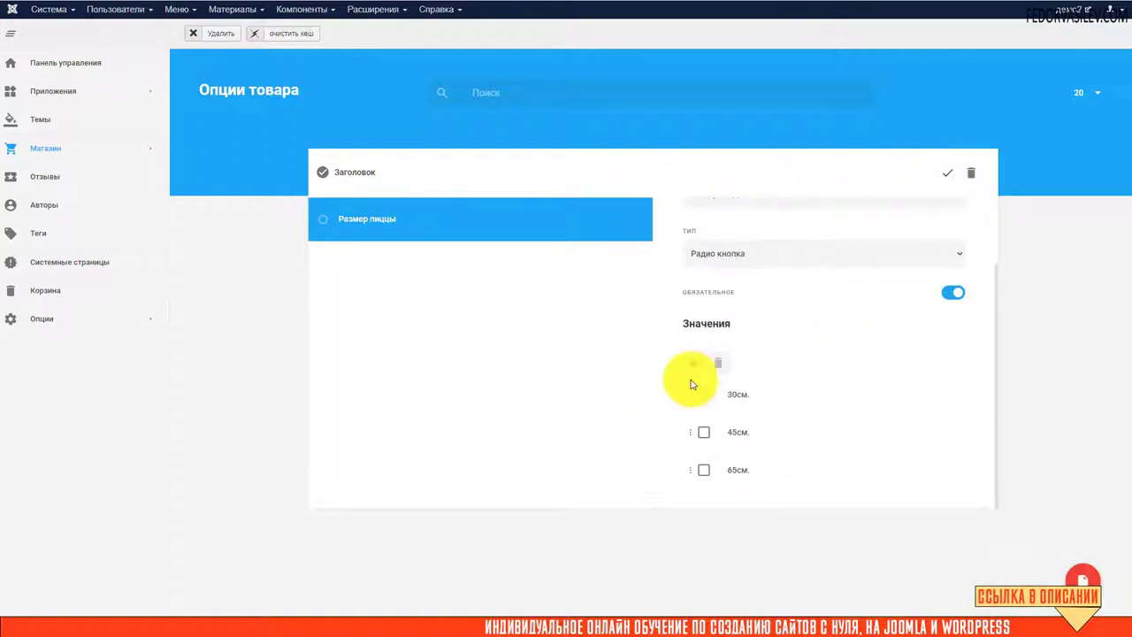
- Open the product Блю Чиз Гавайская и Барбекю 30см. from the Пицца app and view the options available to add to it
mouse_move(51, 147)
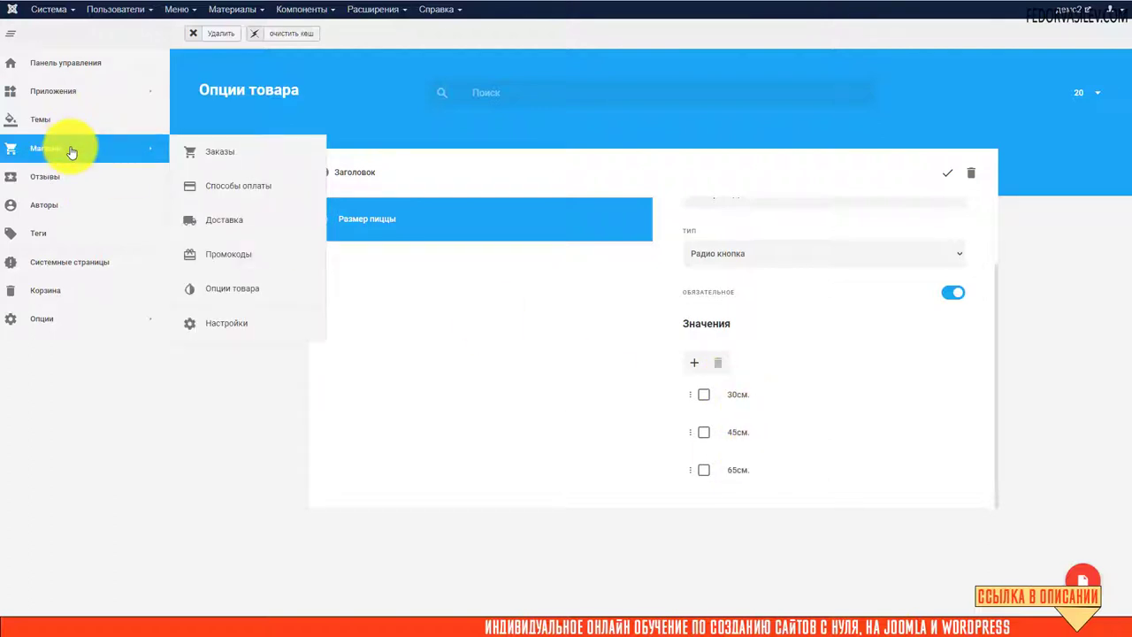
mouse_move(157, 85)
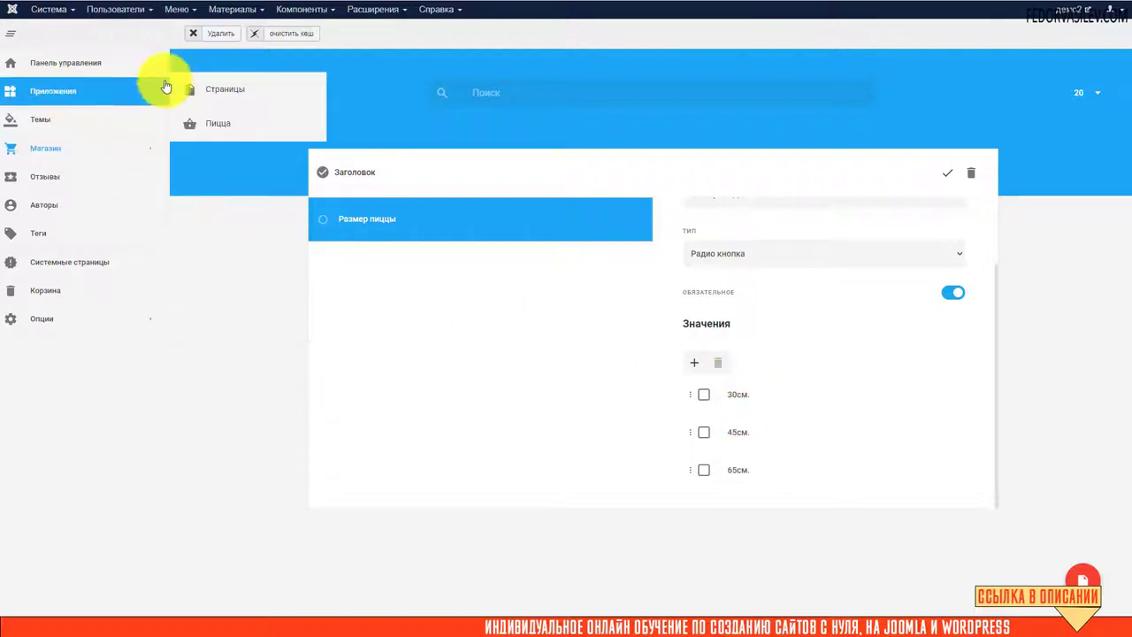
click(216, 123)
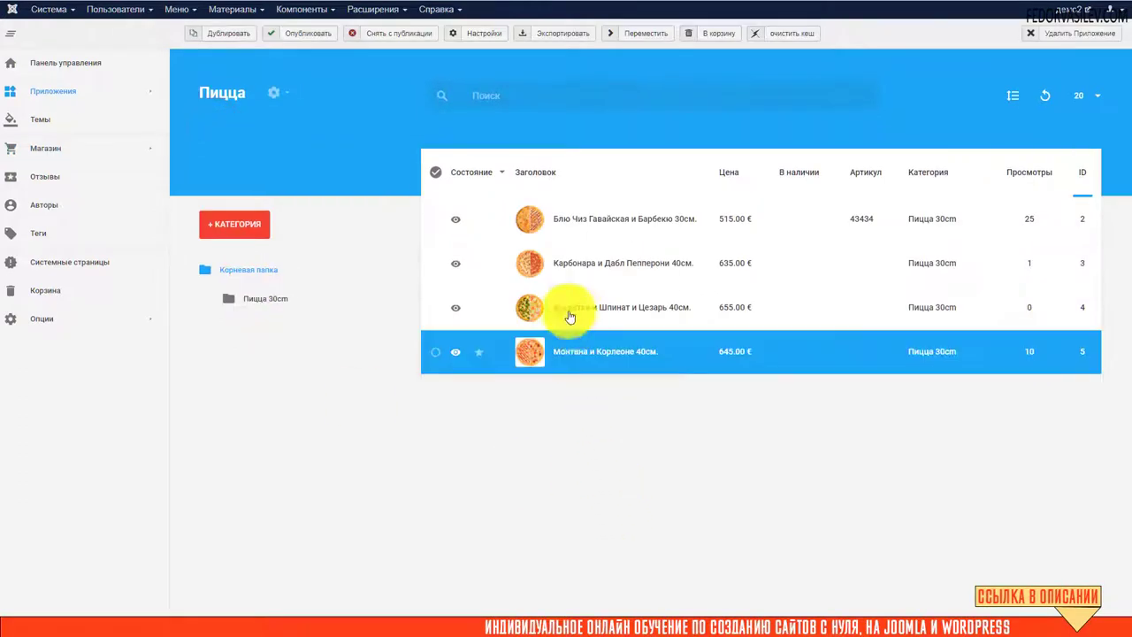
click(563, 221)
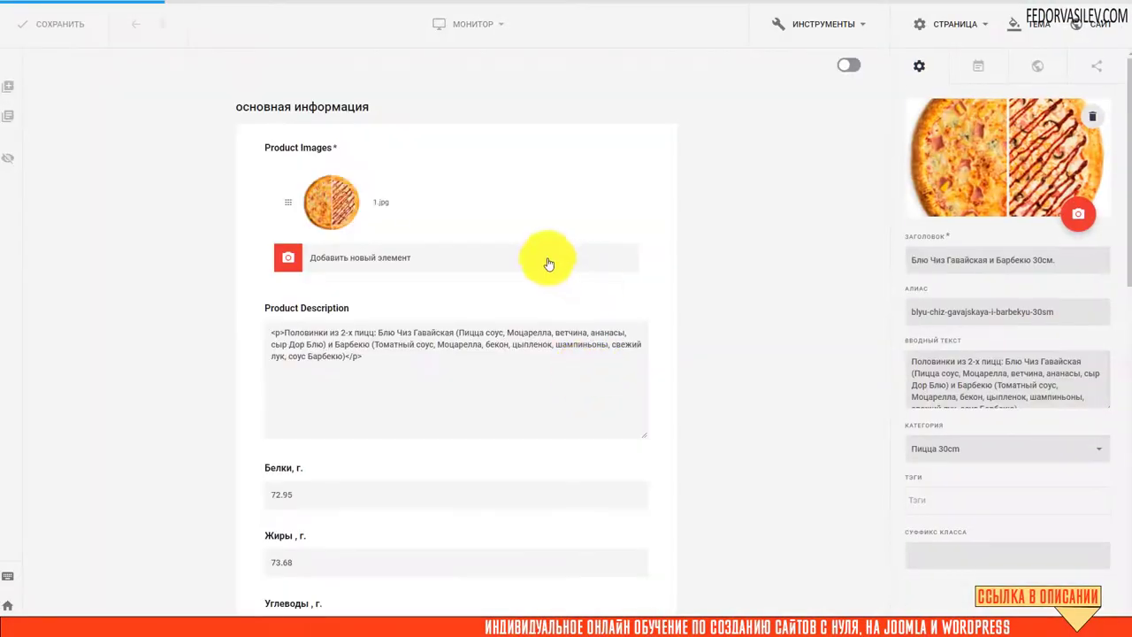
scroll(706, 228, down, 6)
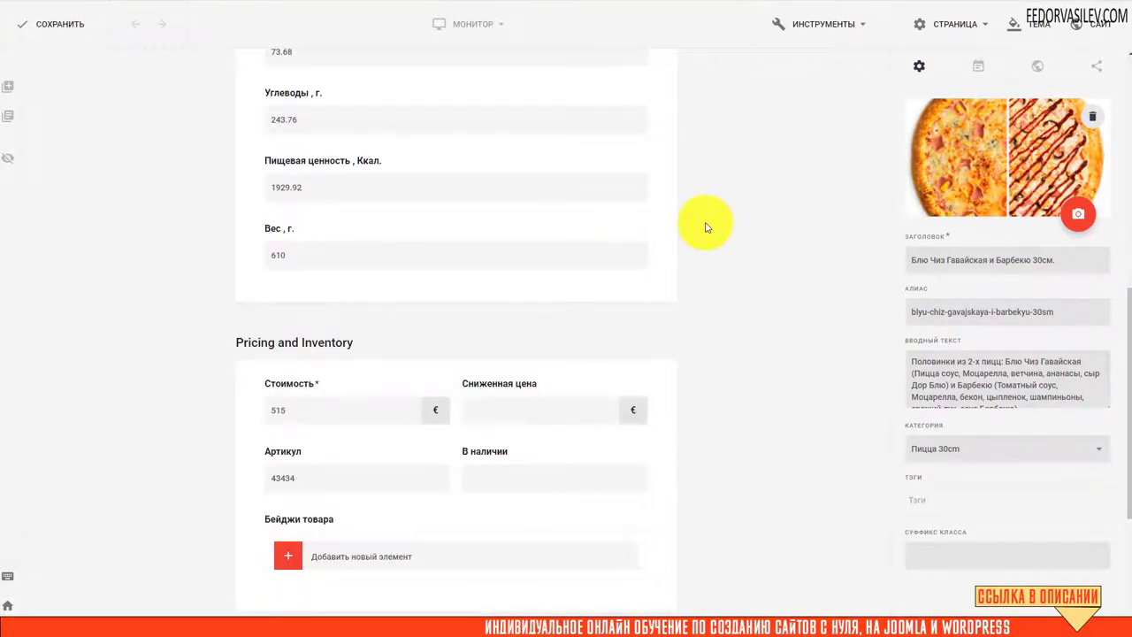
scroll(706, 228, down, 3)
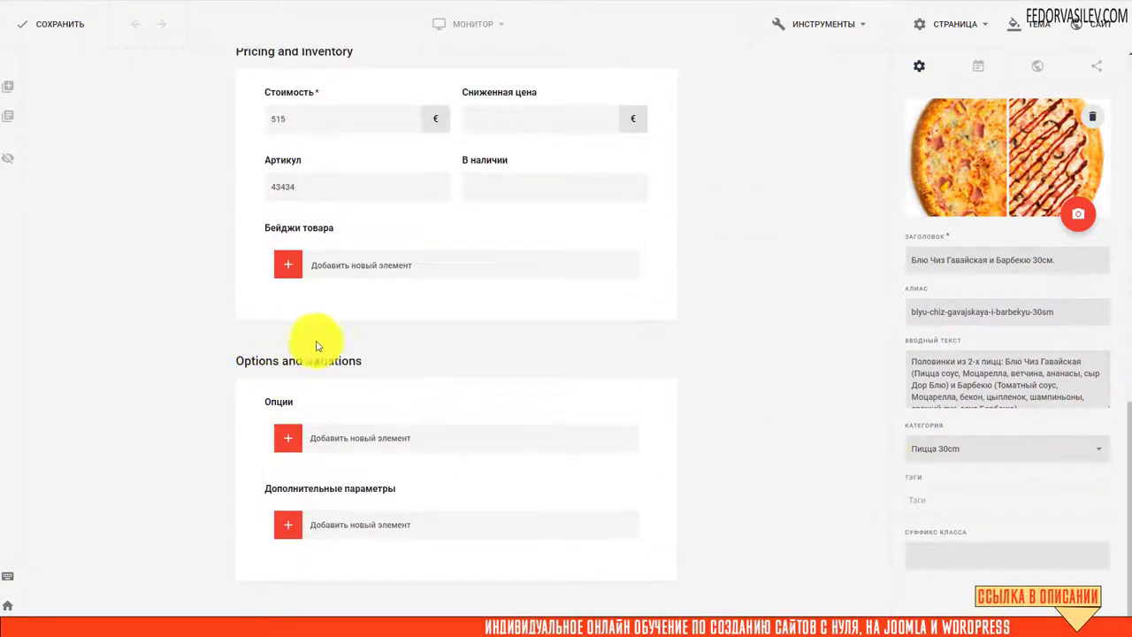
click(285, 441)
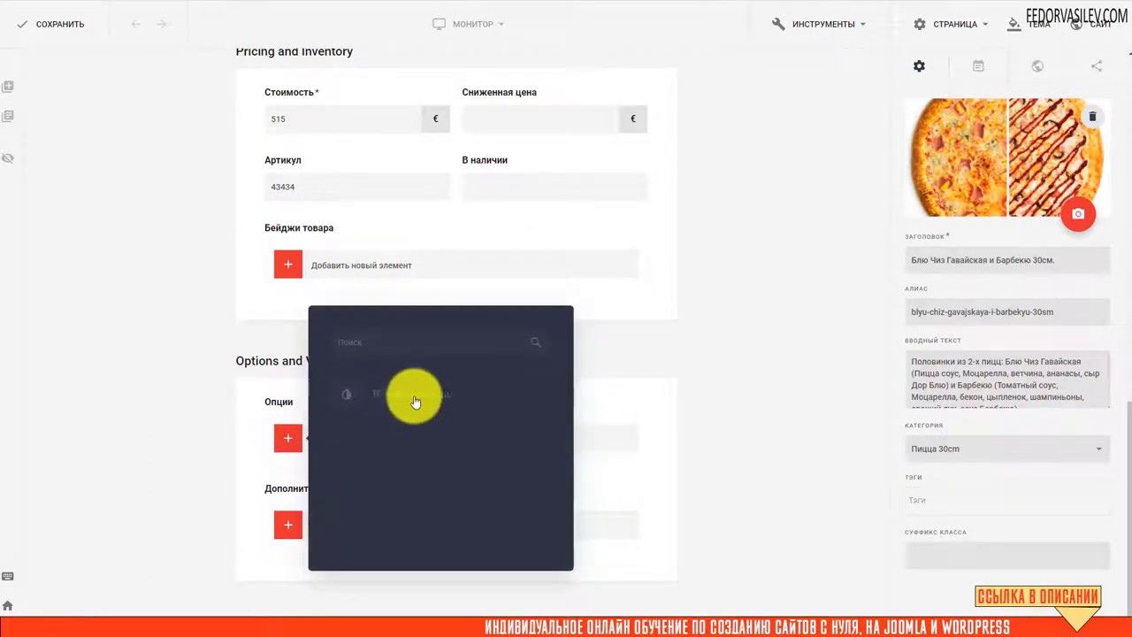
click(662, 347)
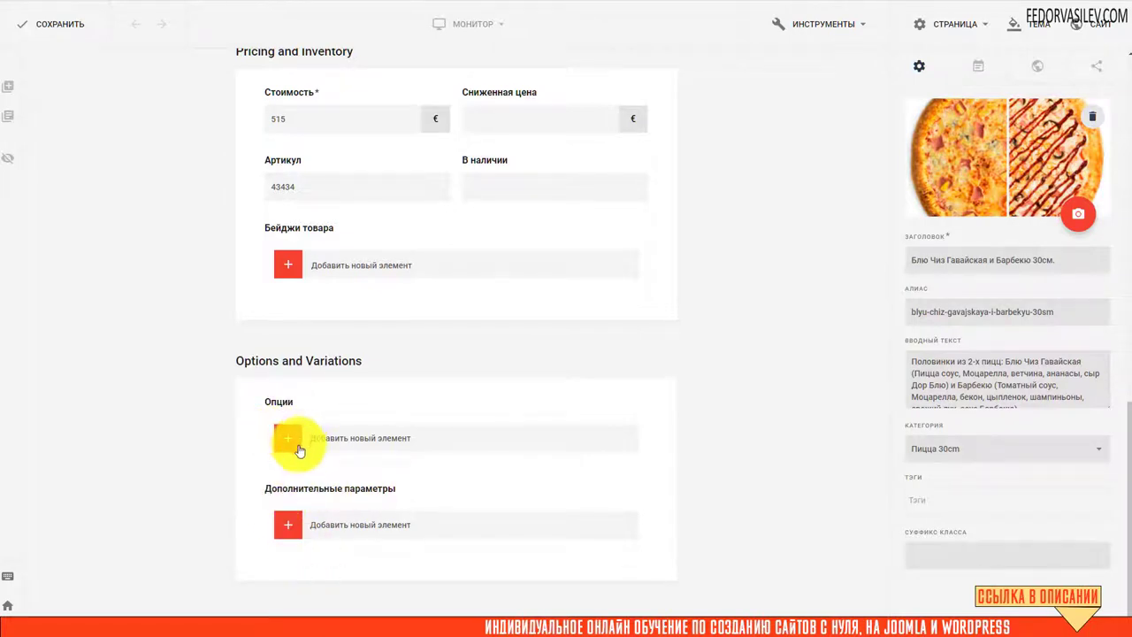
- Add the Размер пиццы option to the product's Опции and review its values and generated variations
click(285, 438)
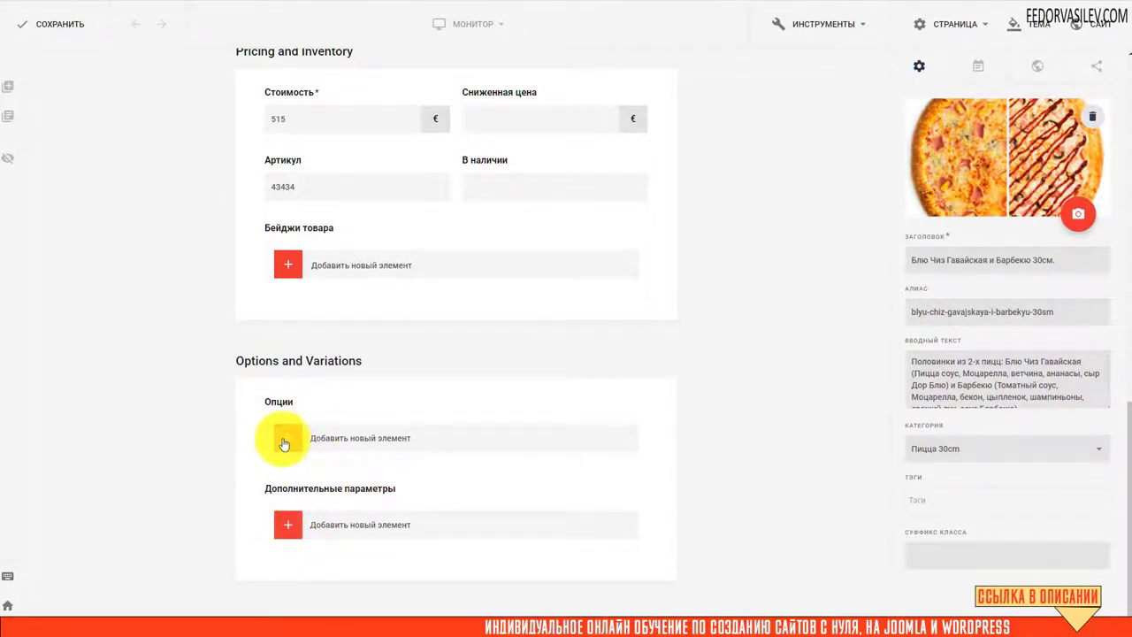
click(286, 442)
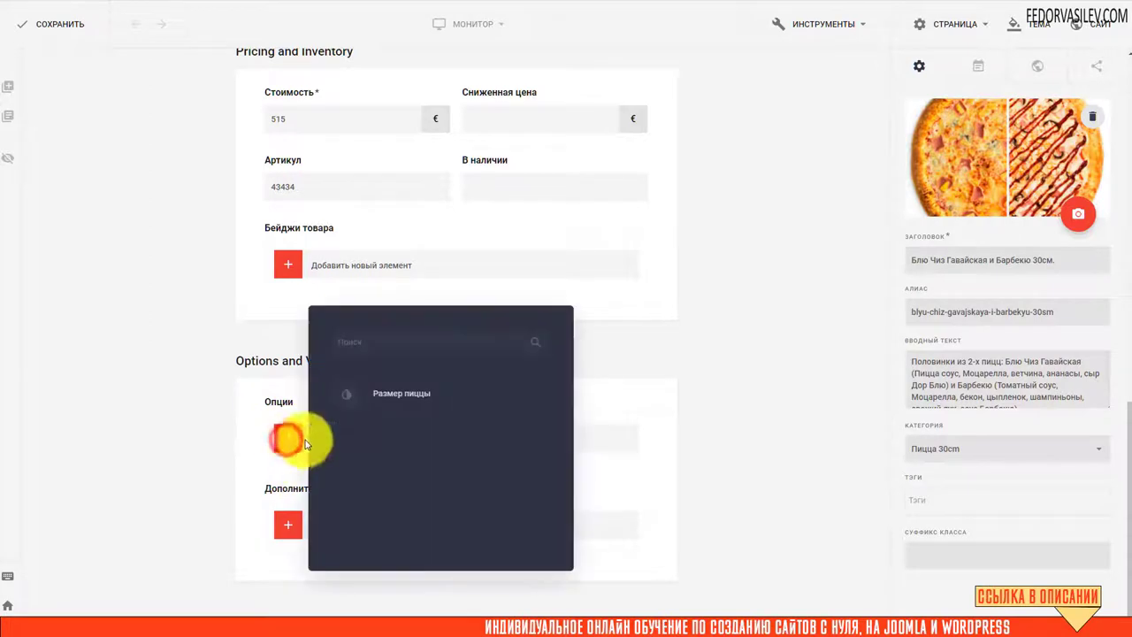
click(397, 393)
scroll(222, 419, down, 1)
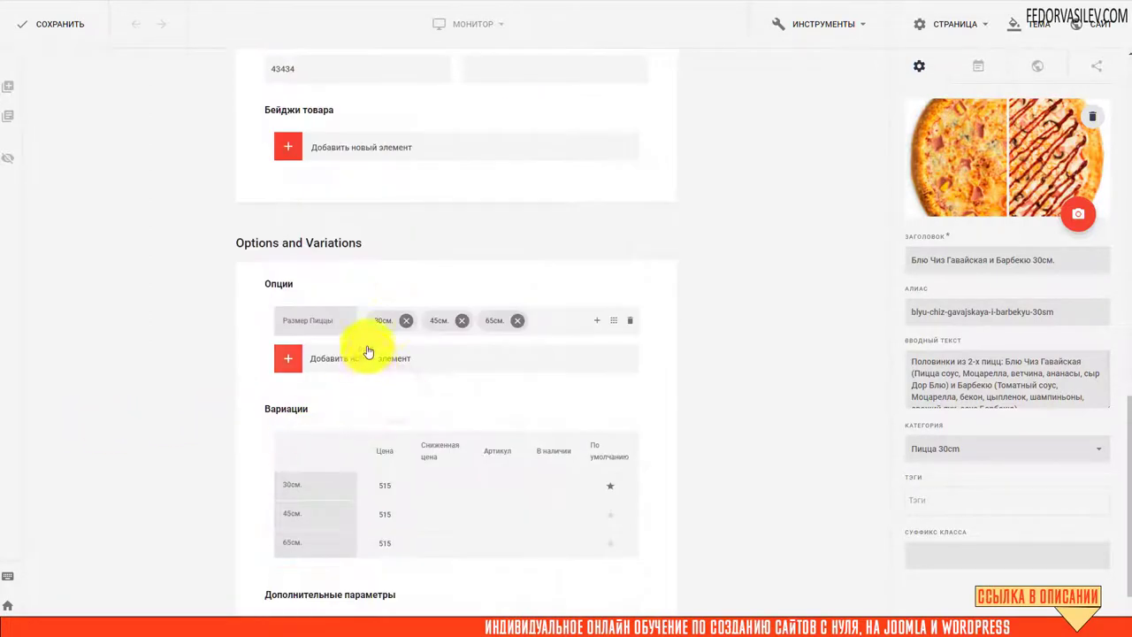
drag(512, 314, 346, 367)
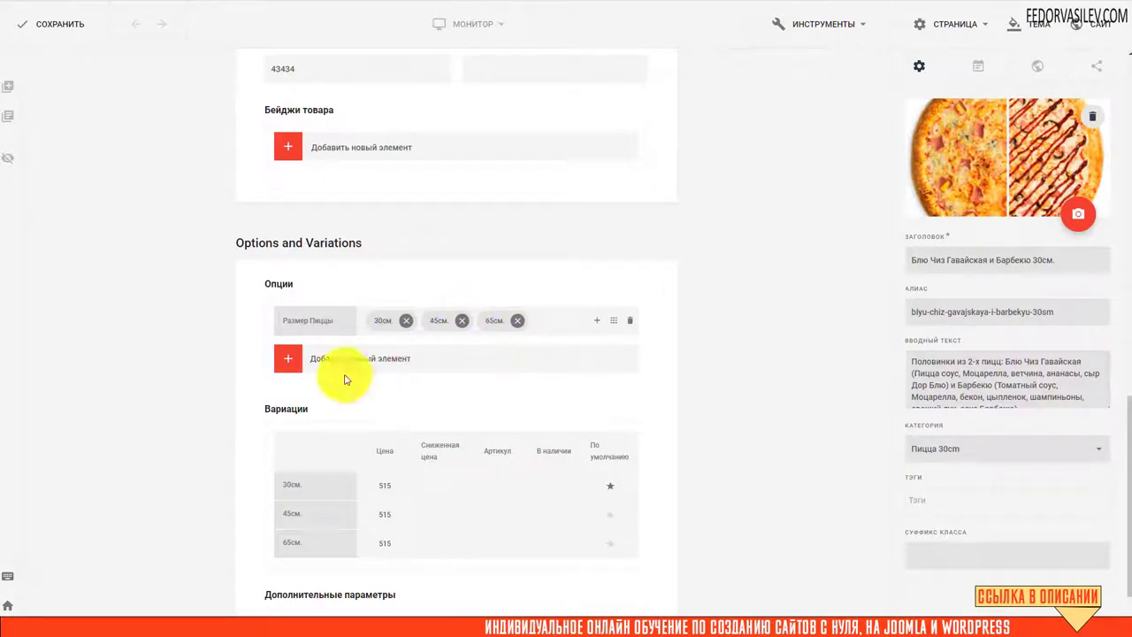
scroll(679, 321, up, 1)
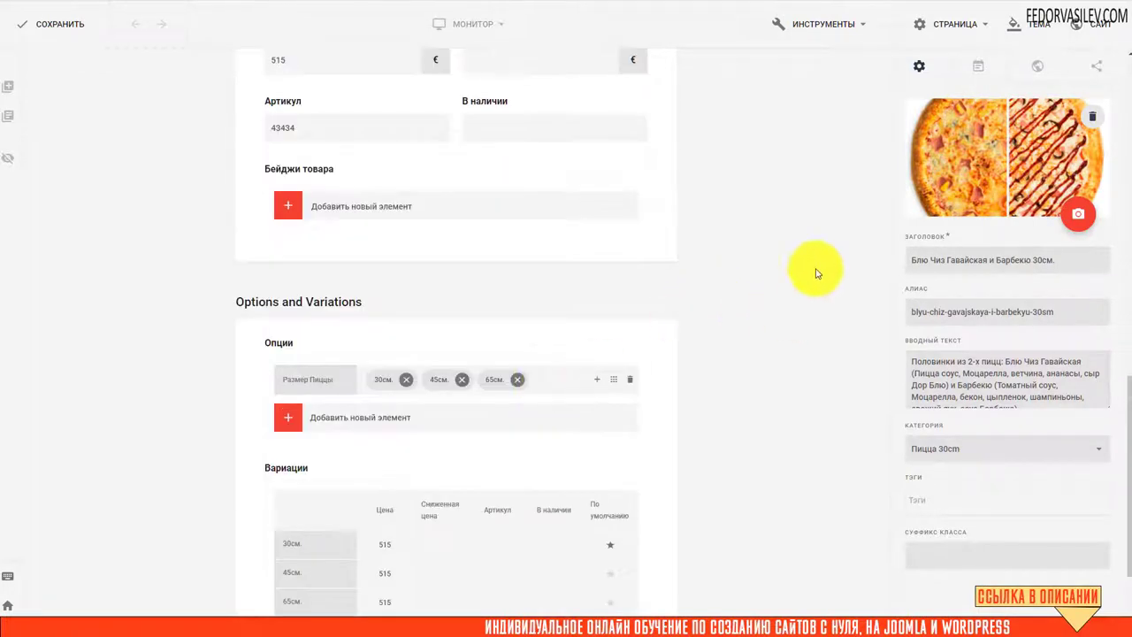
scroll(614, 291, down, 1)
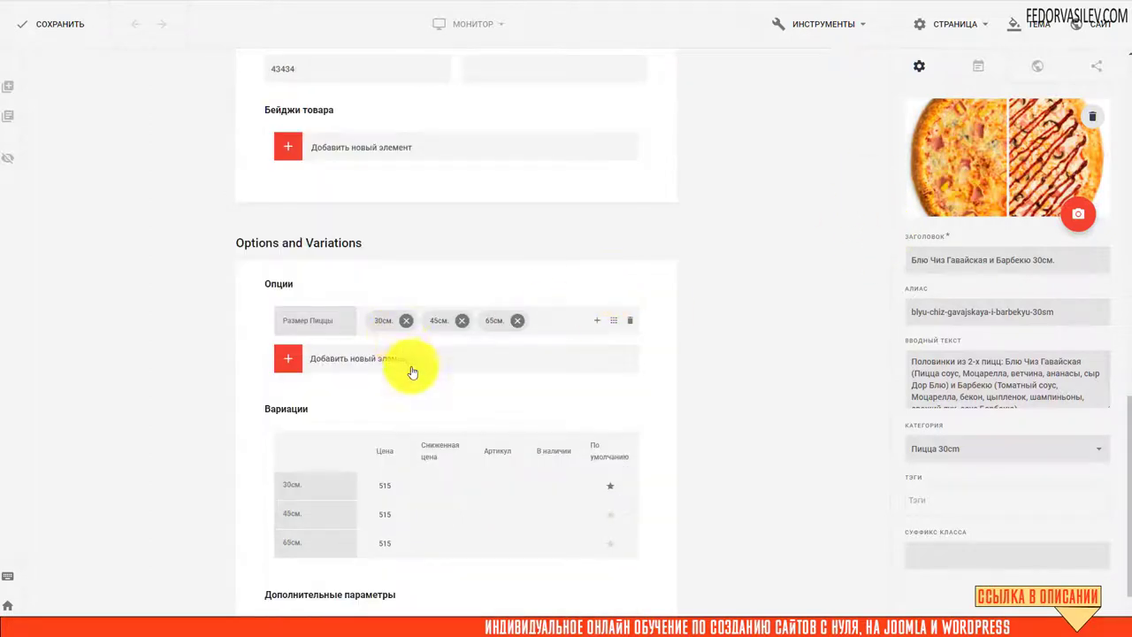
- Remove the 65см. value from the product's Размер пиццы option and add it back
click(516, 320)
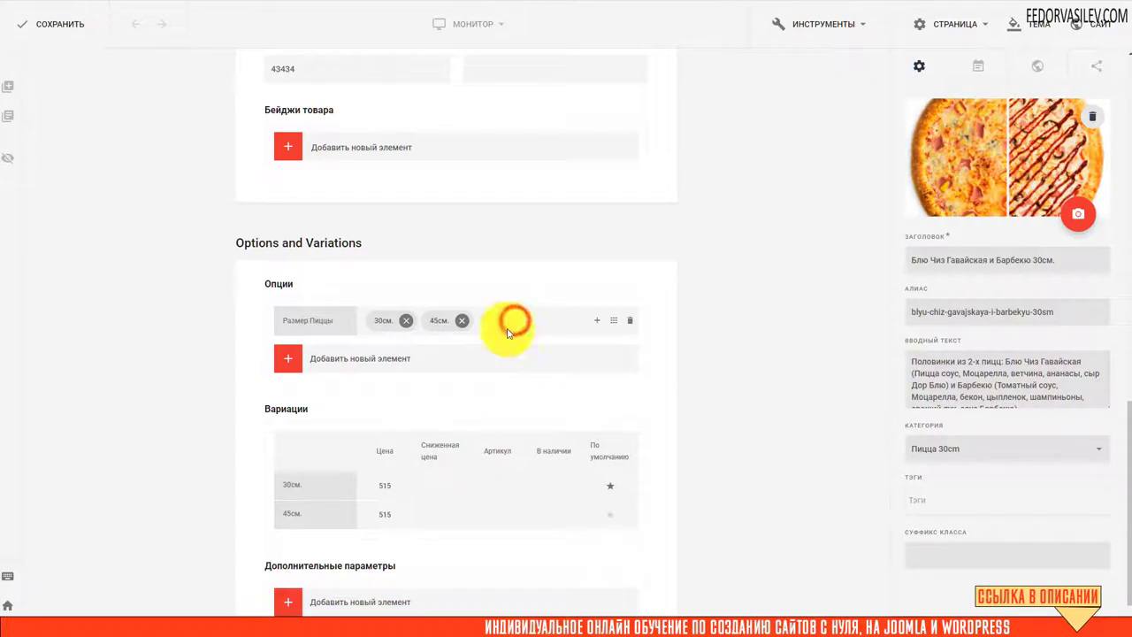
double_click(504, 317)
click(502, 320)
click(597, 320)
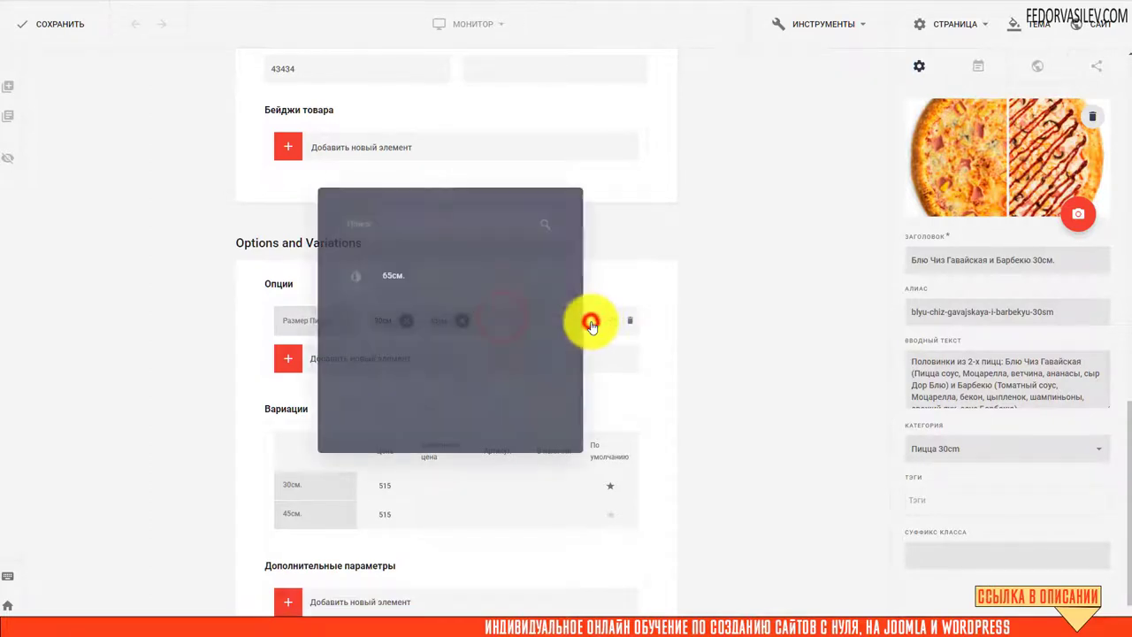
click(390, 280)
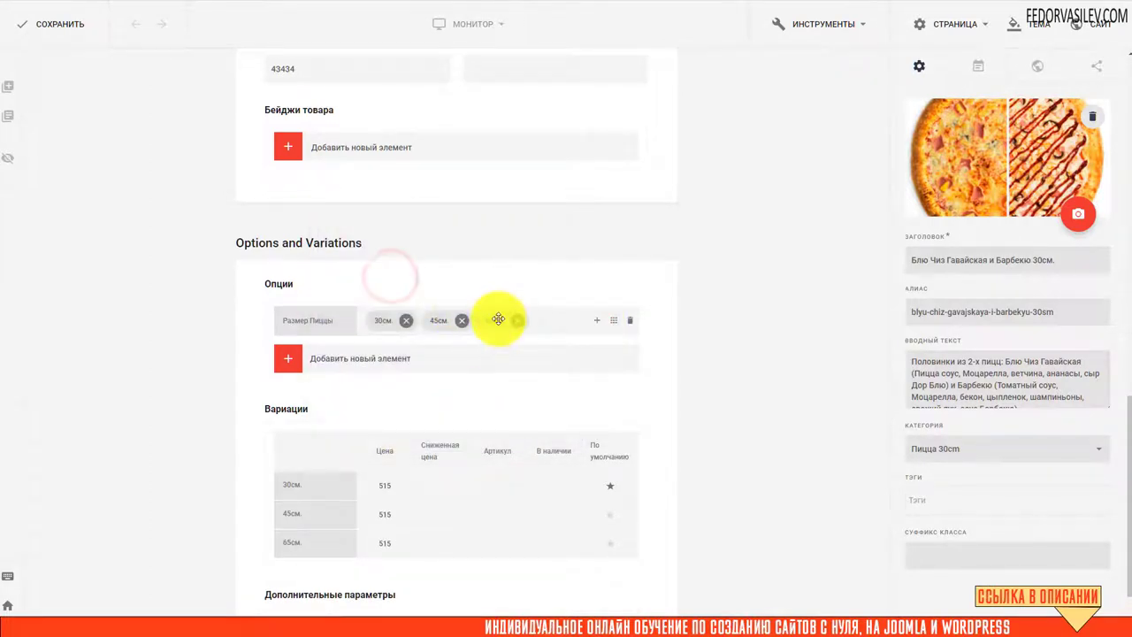
- Set the variation prices to 530 for the 45см. pizza and 560 for the 65см. pizza
scroll(442, 274, down, 1)
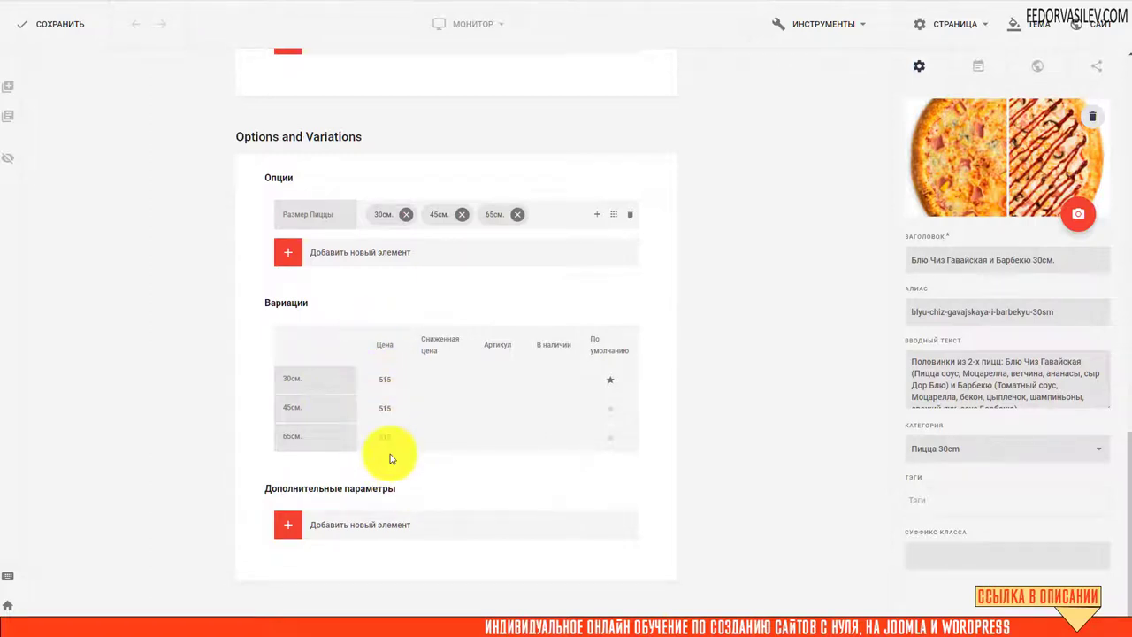
scroll(407, 456, up, 4)
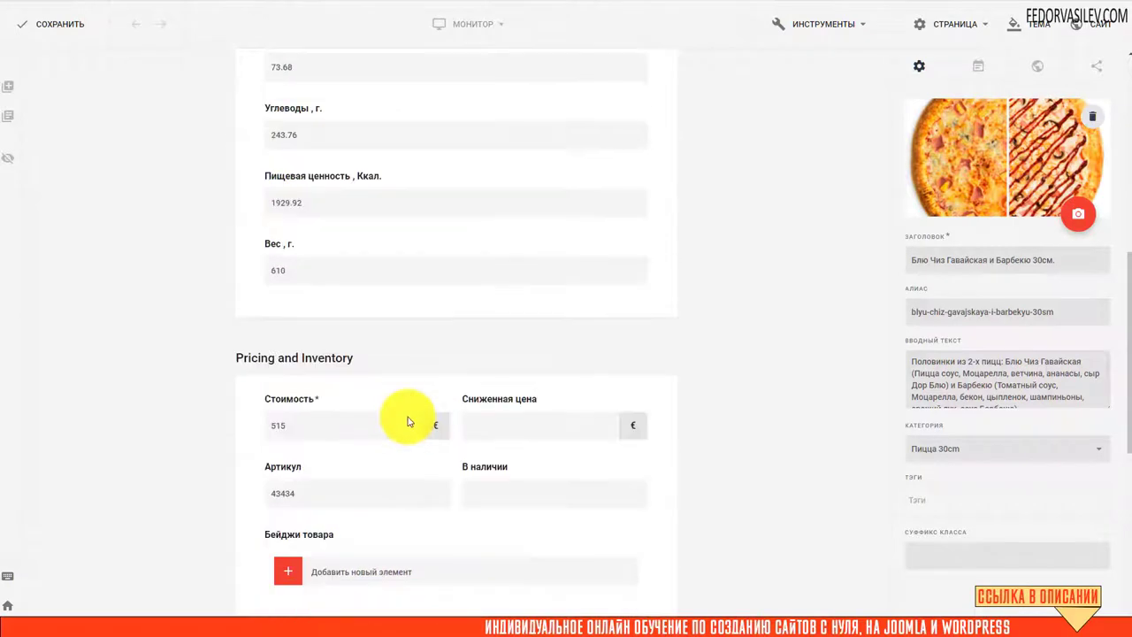
drag(312, 239, 245, 245)
scroll(645, 283, down, 3)
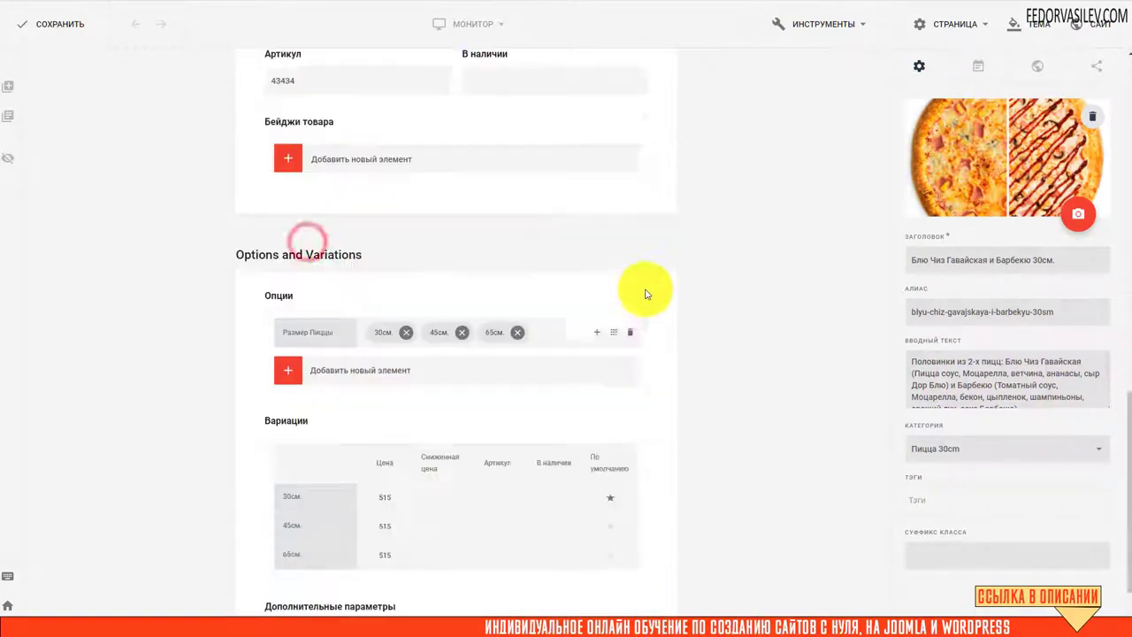
scroll(389, 407, down, 1)
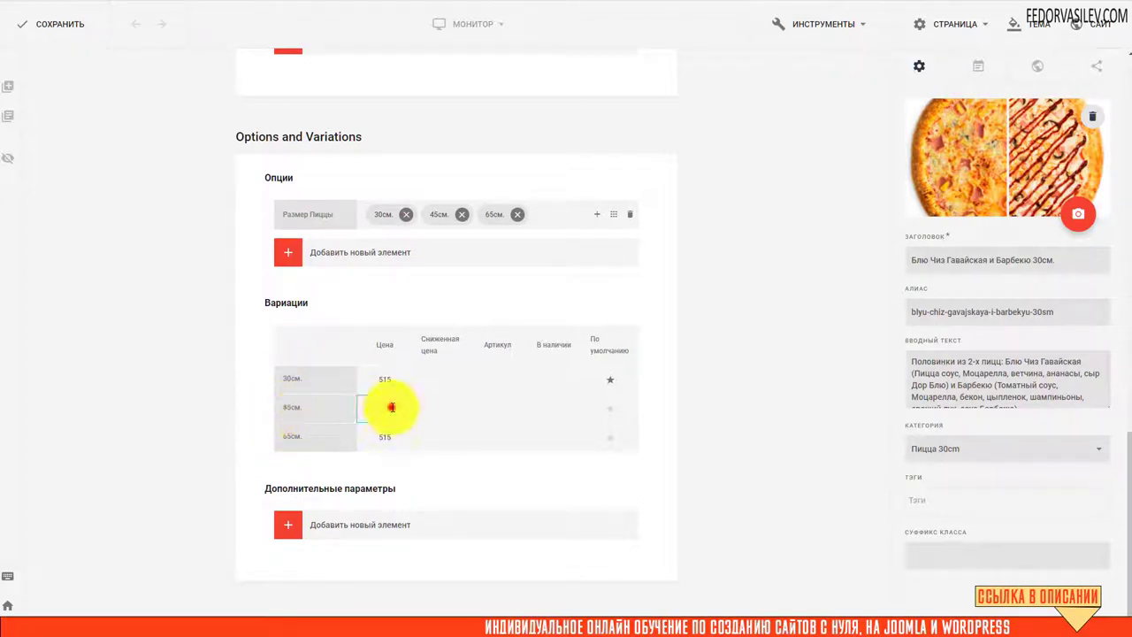
click(386, 409)
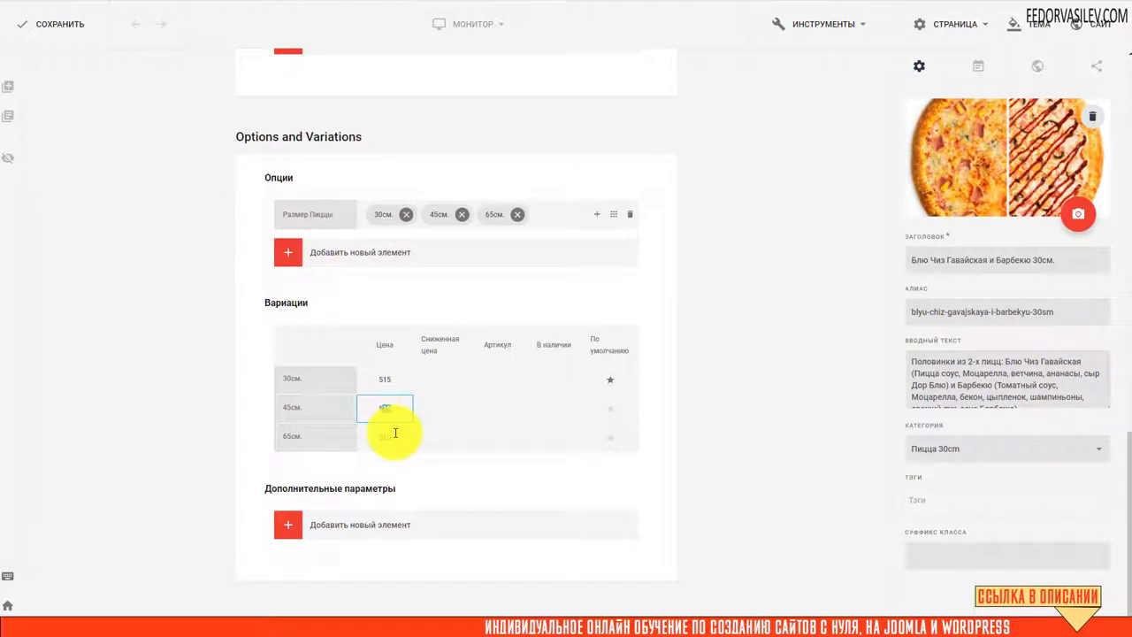
text(530)
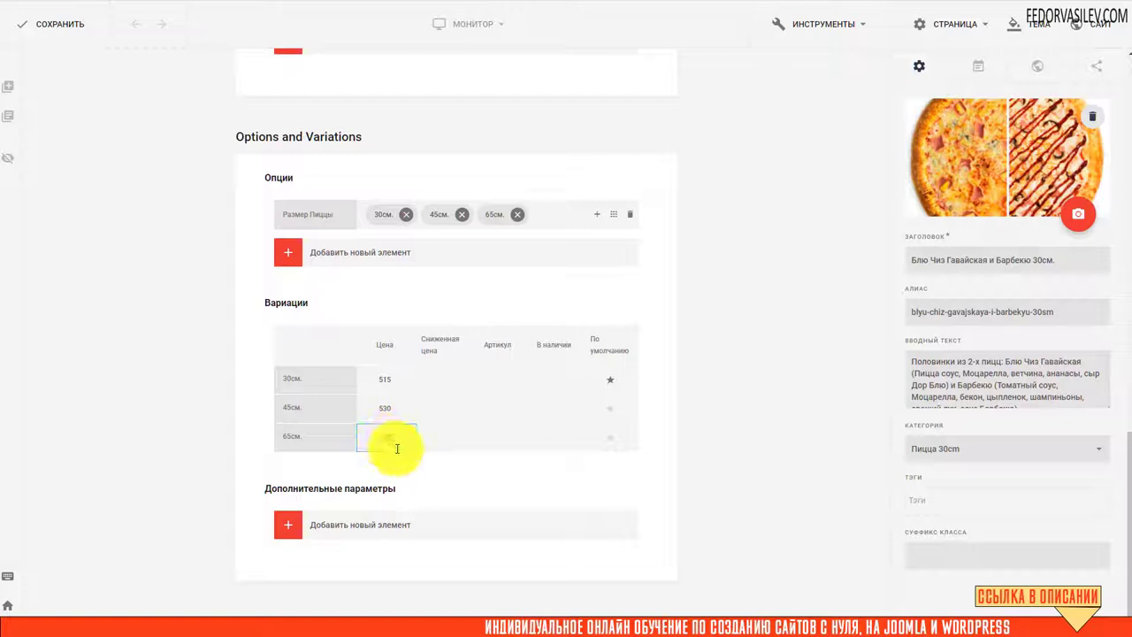
click(397, 448)
text(560)
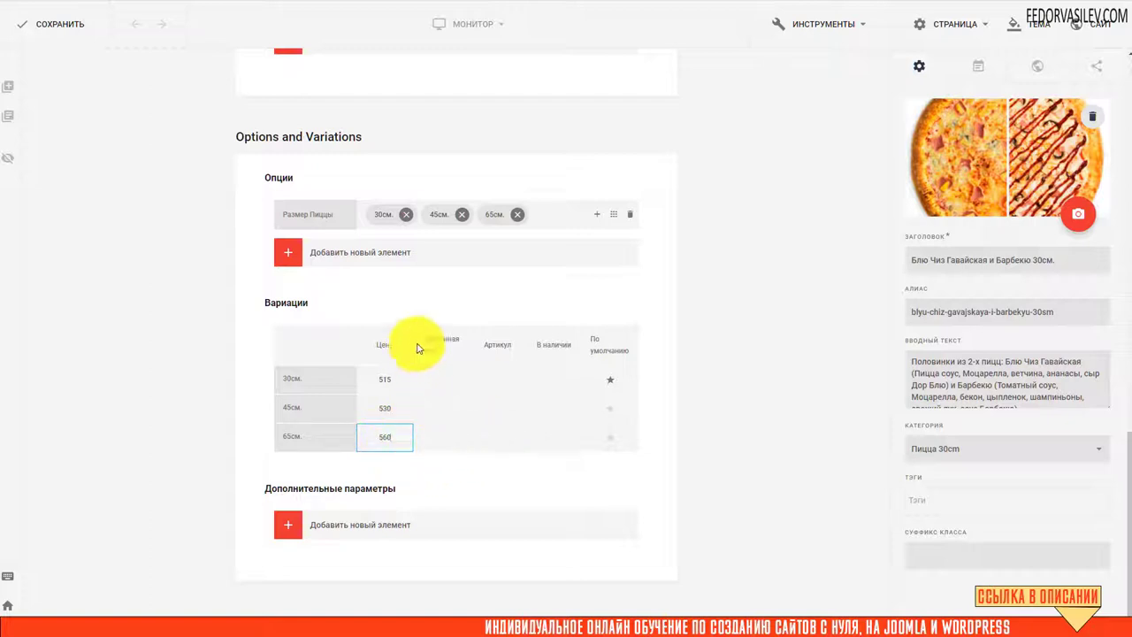
- Go through the Сниженная цена fields of the 30см., 45см. and 65см. variations without entering values
click(445, 376)
click(439, 410)
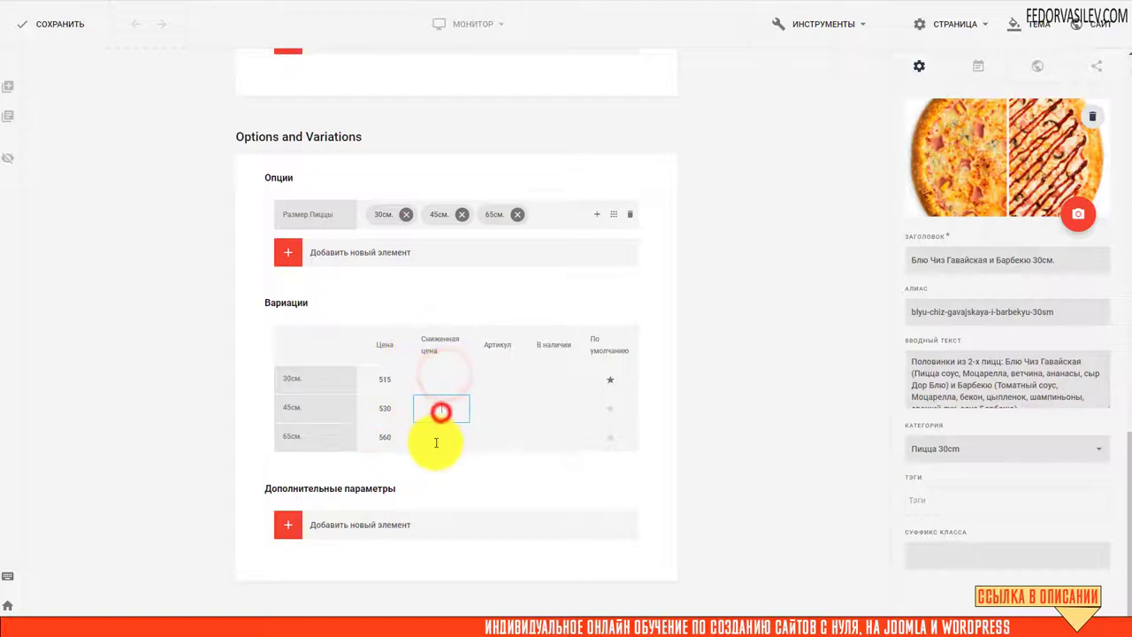
click(438, 445)
click(438, 408)
click(432, 382)
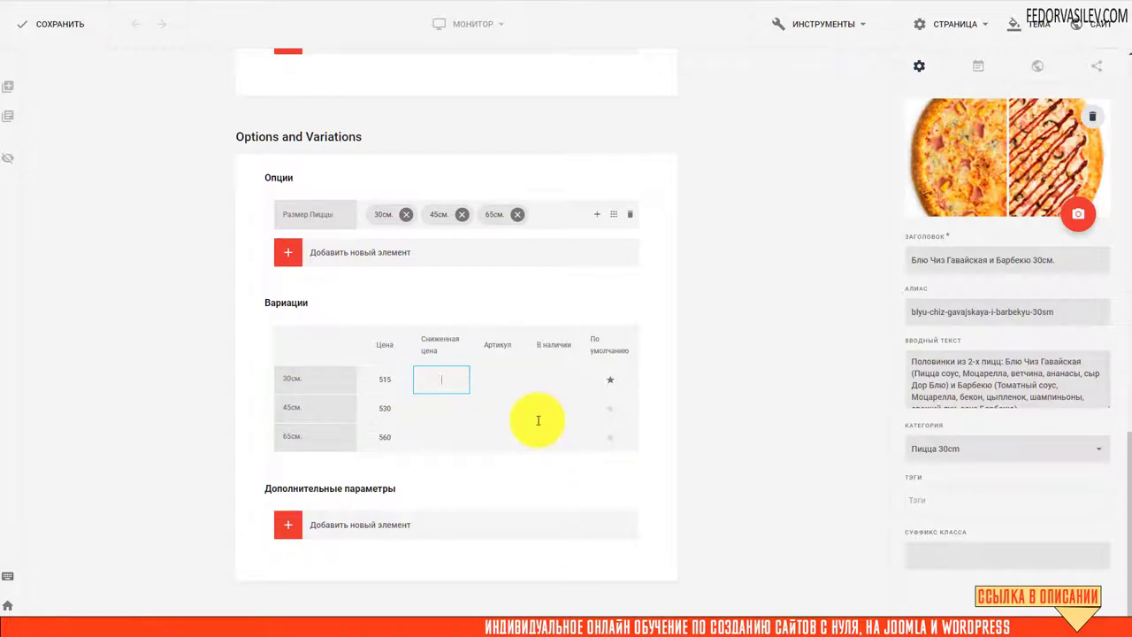
click(437, 407)
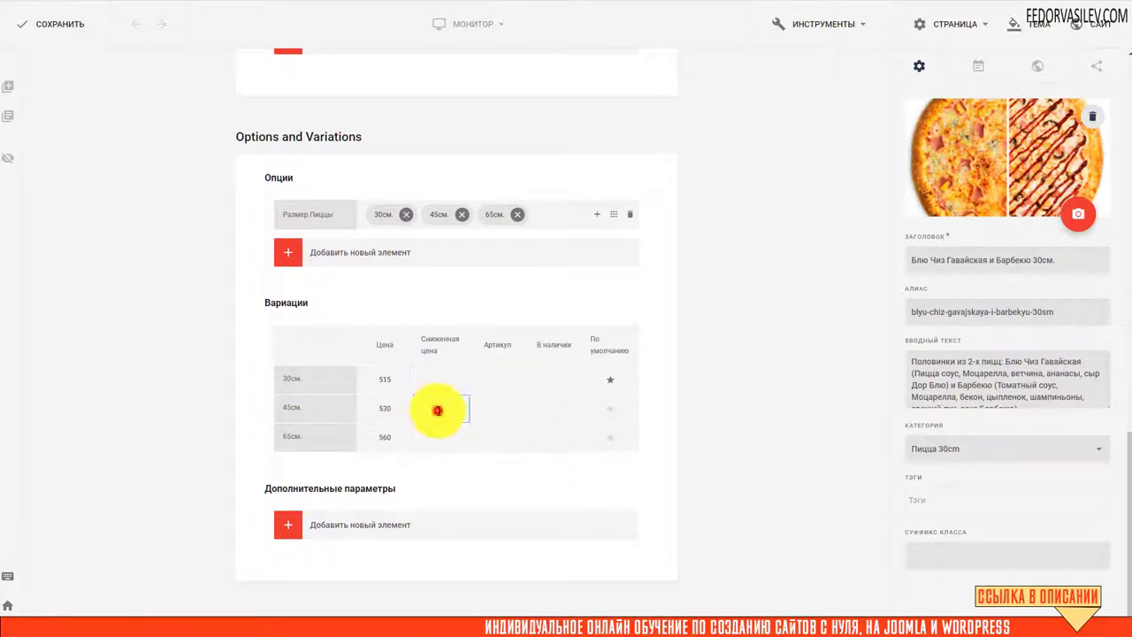
click(434, 435)
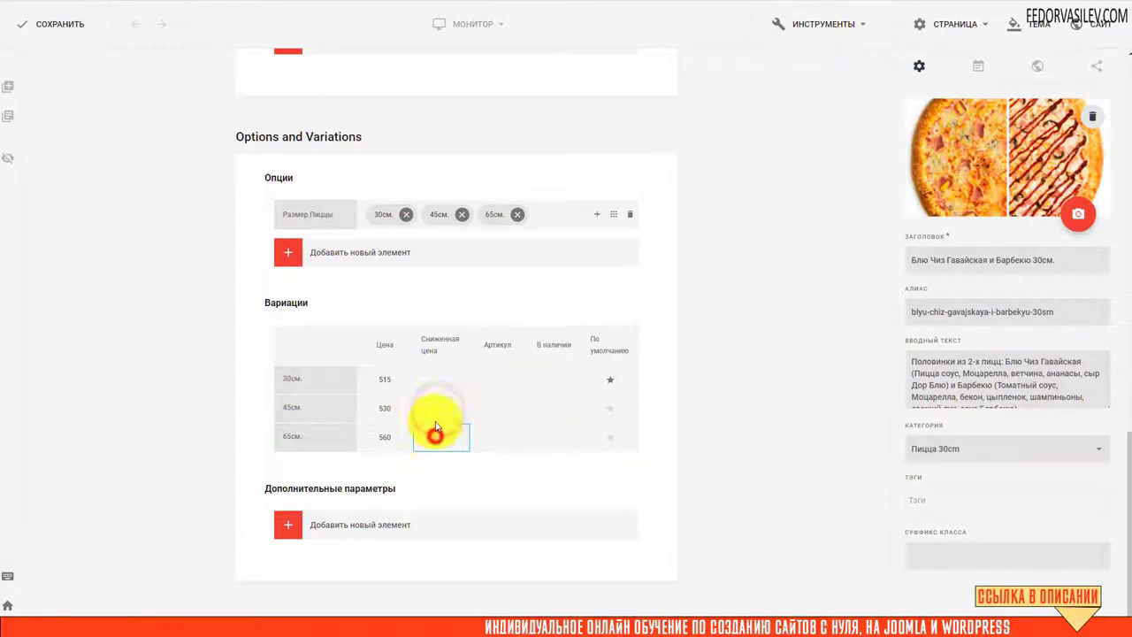
- Enter the Артикул values 5454 for 30см., 6565 for 45см. and 767 for 65см
click(492, 380)
text(ккп)
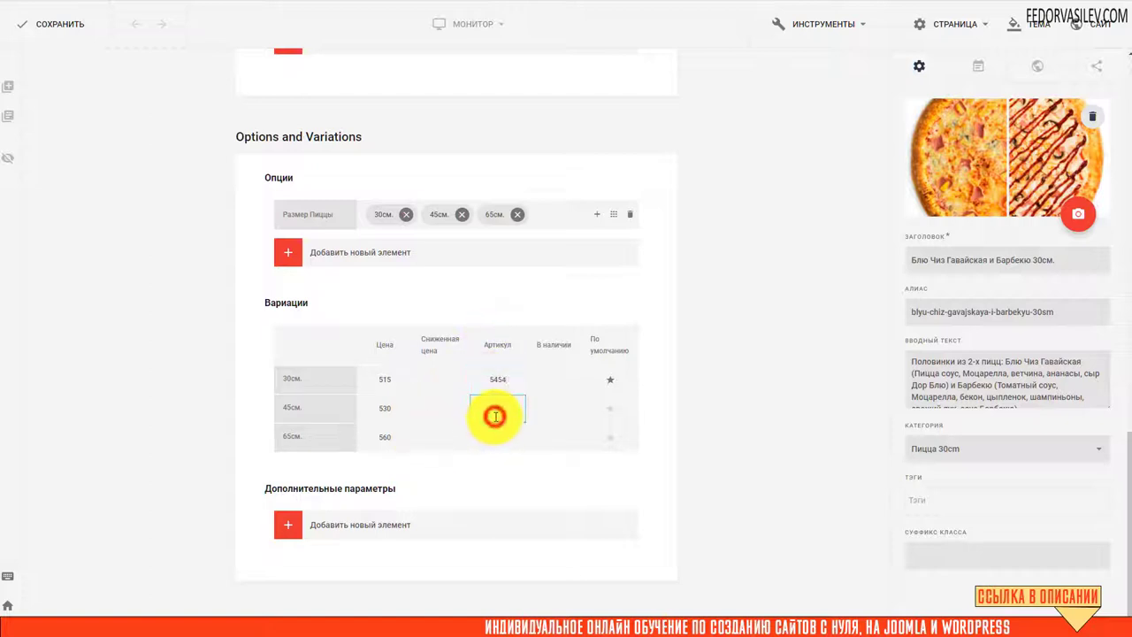
text(6565)
click(488, 437)
text(767)
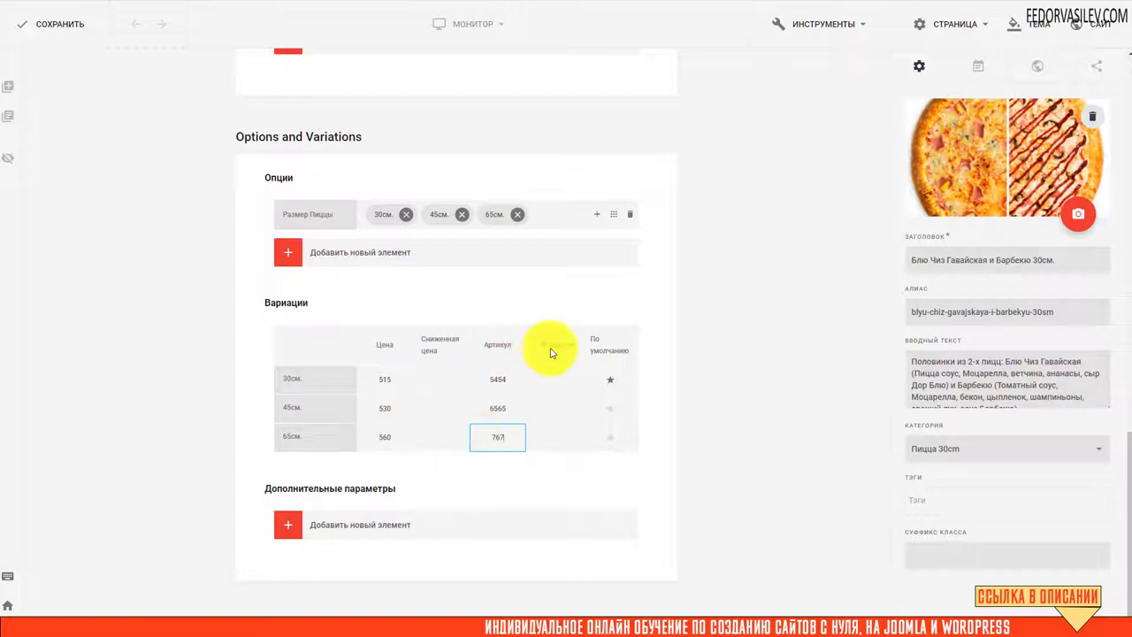
- Inspect the В наличии fields and the По умолчанию marker of the three size variations
click(557, 379)
click(554, 408)
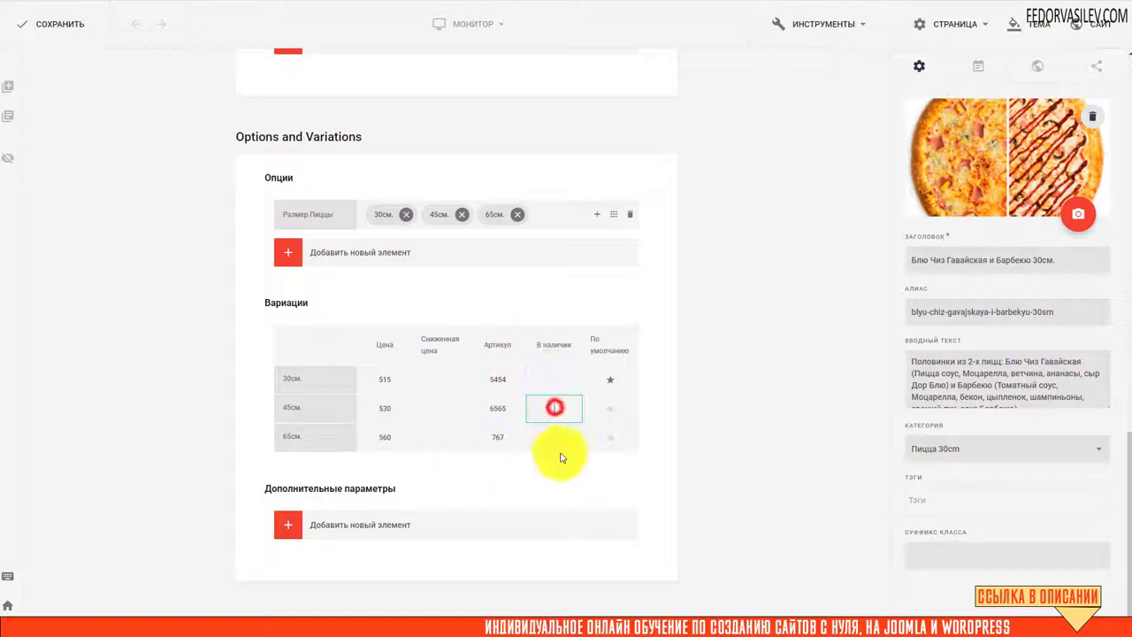
click(558, 438)
click(554, 382)
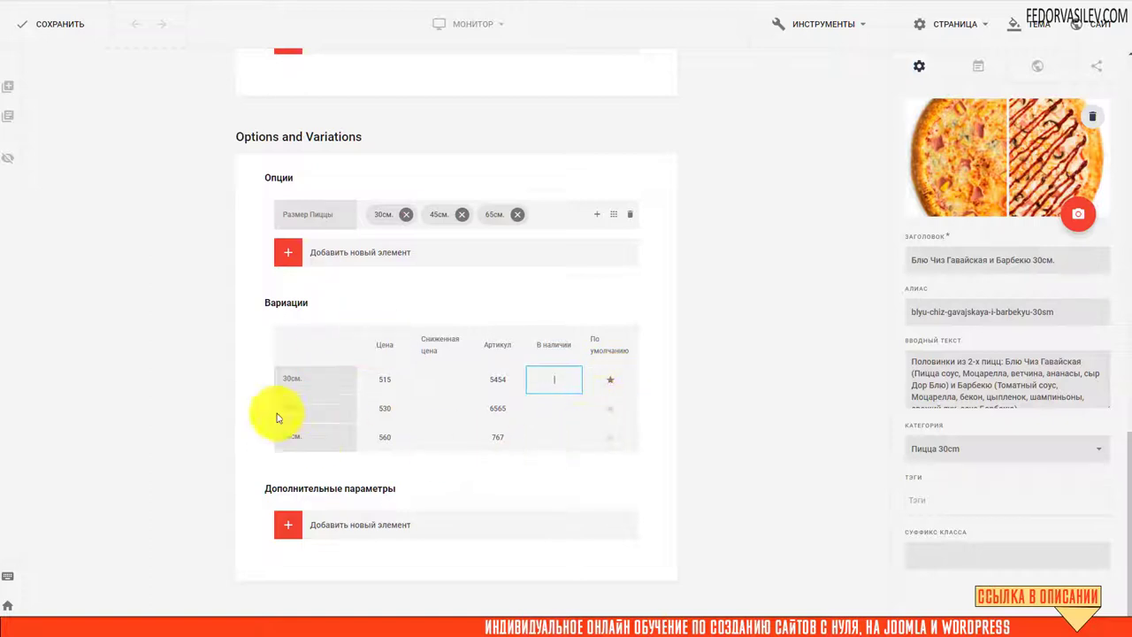
click(609, 380)
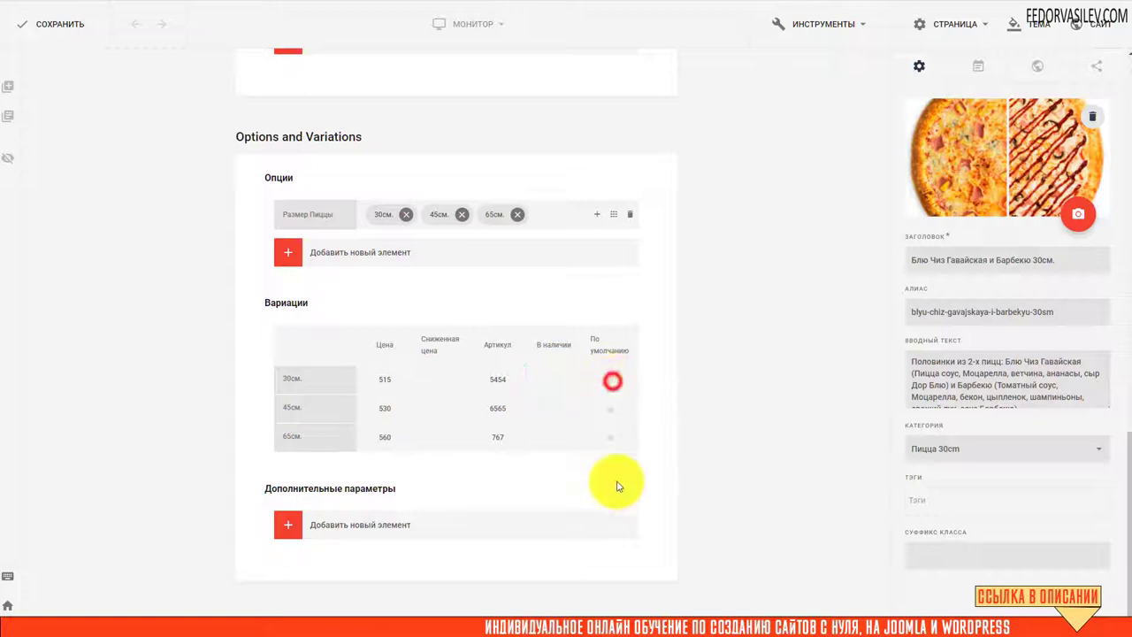
click(610, 379)
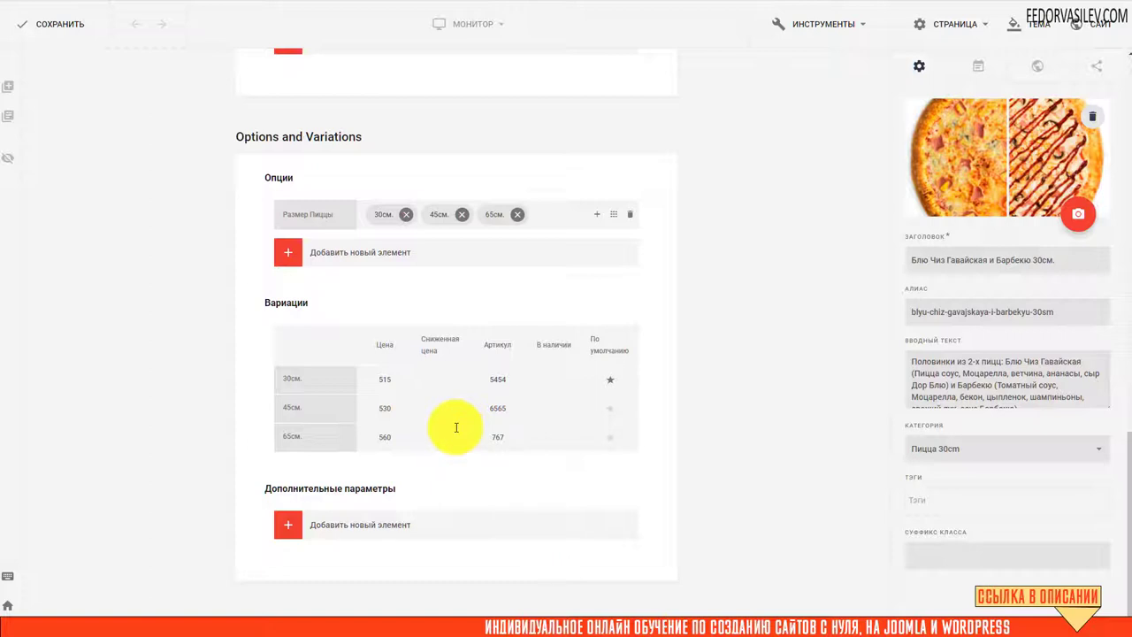
click(291, 434)
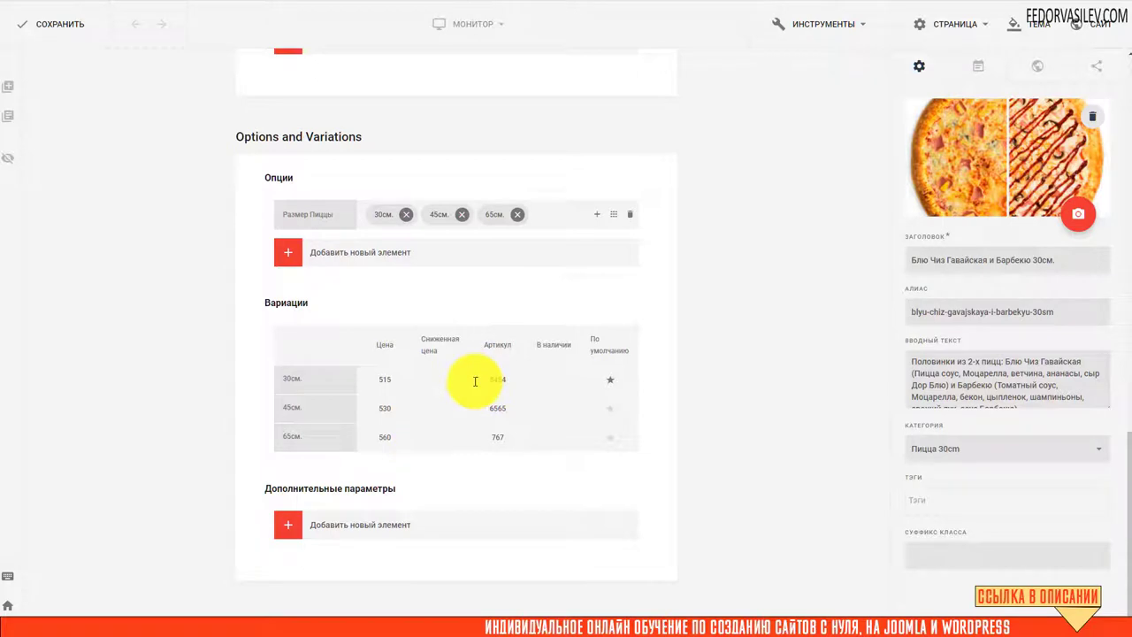
- Save the product, switch to its storefront page and reload it
click(69, 25)
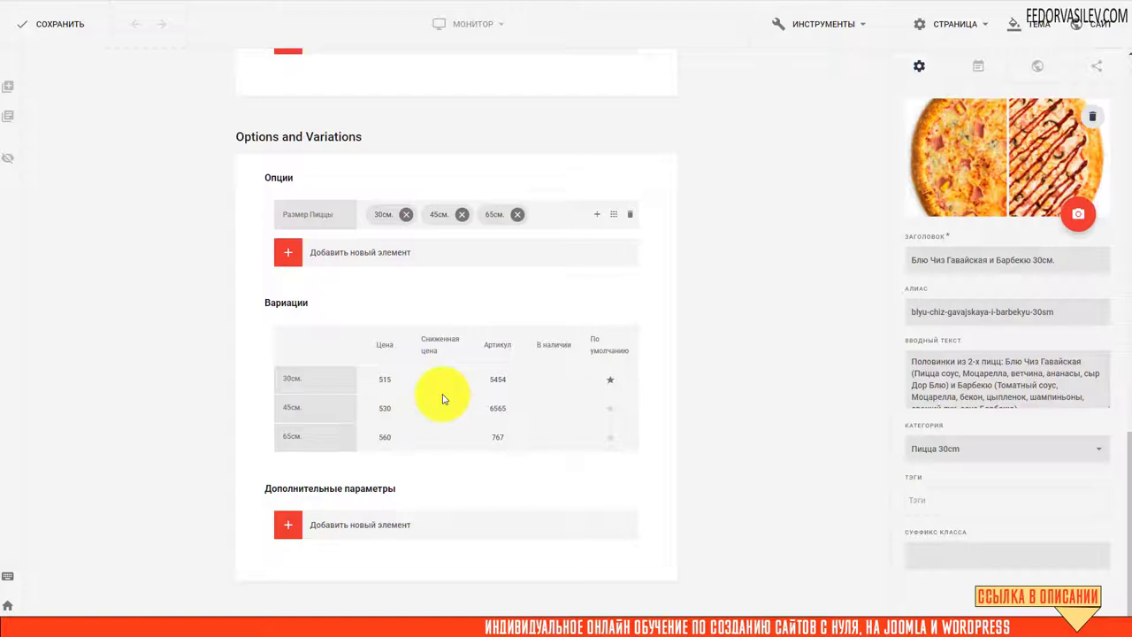
scroll(445, 386, up, 10)
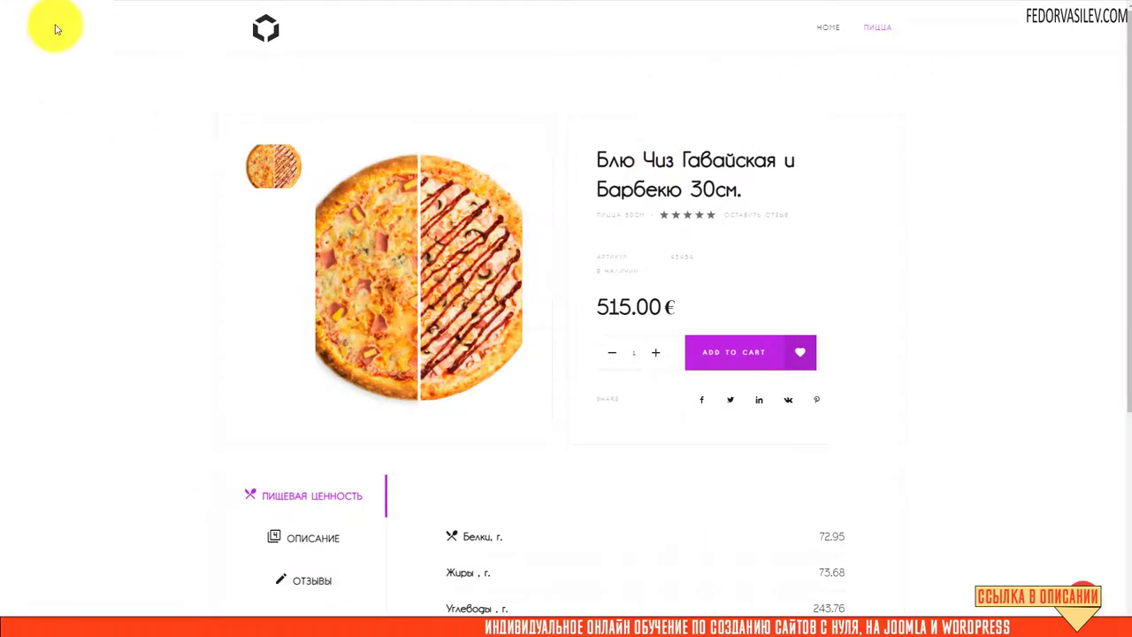
click(40, 3)
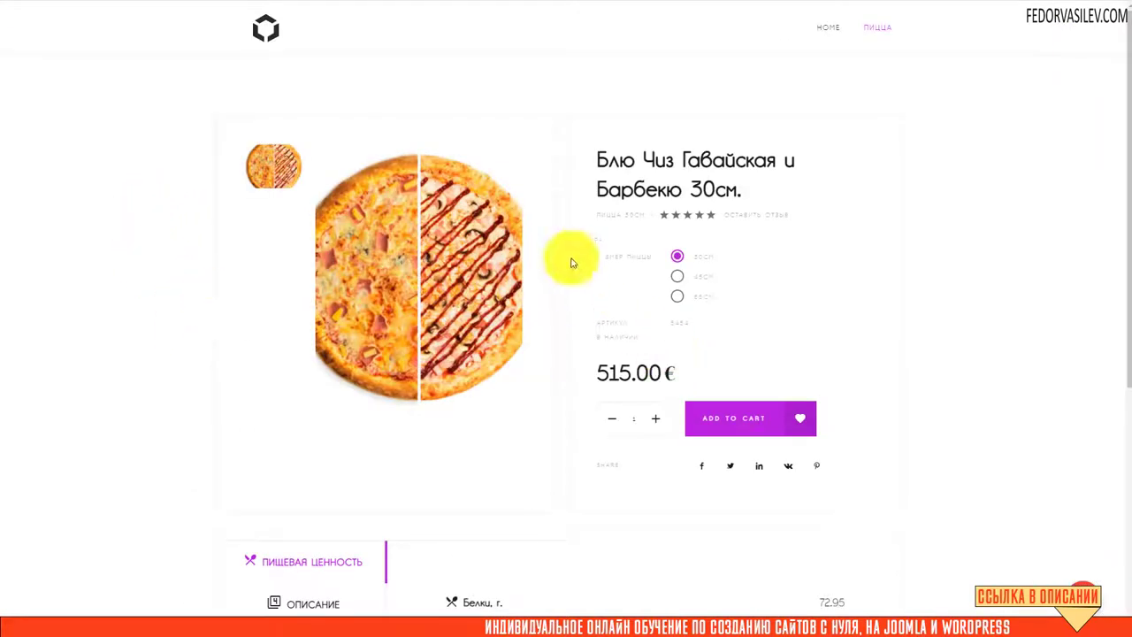
- Examine the Размер пиццы choices and the price on the product's storefront page
click(652, 255)
drag(652, 256, 600, 259)
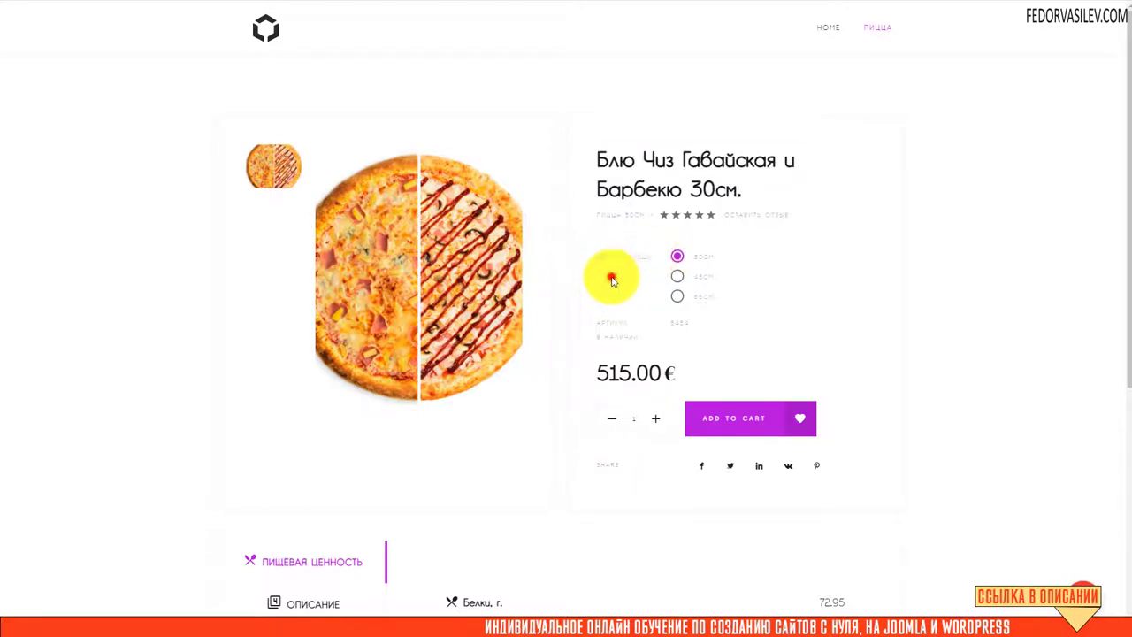
click(600, 259)
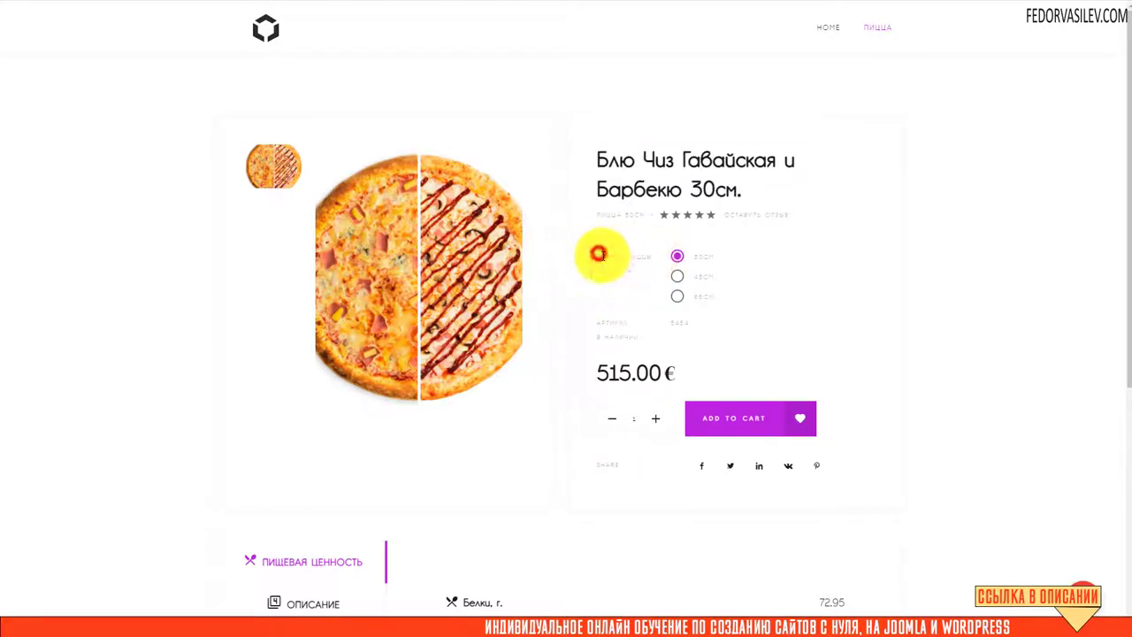
drag(599, 254, 645, 256)
click(629, 293)
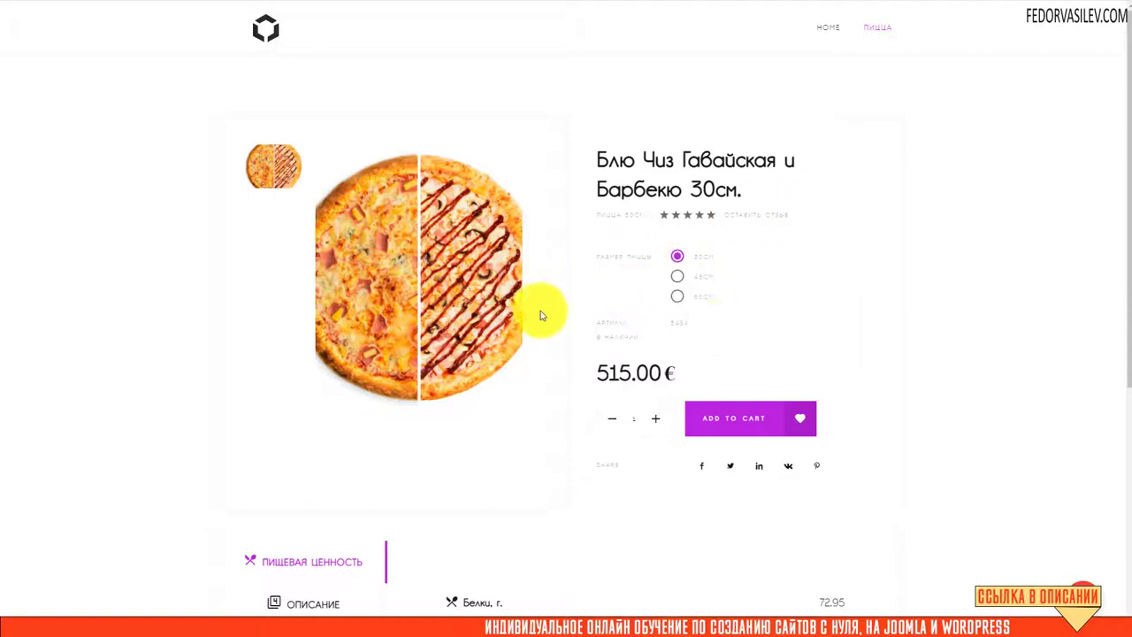
drag(600, 371, 658, 372)
click(664, 371)
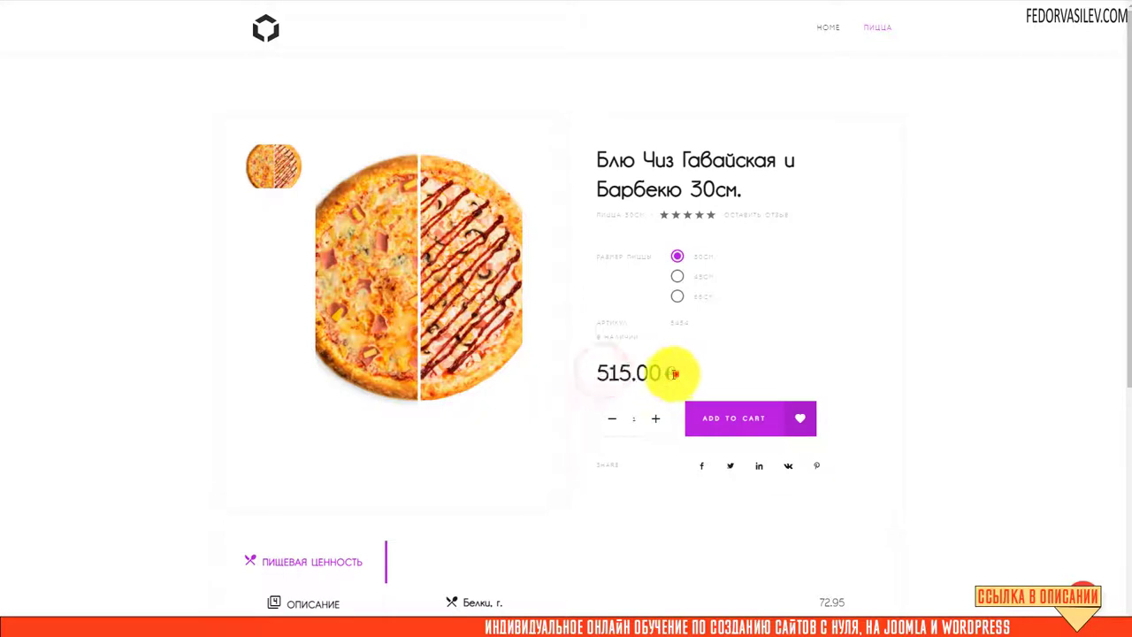
double_click(678, 372)
click(724, 373)
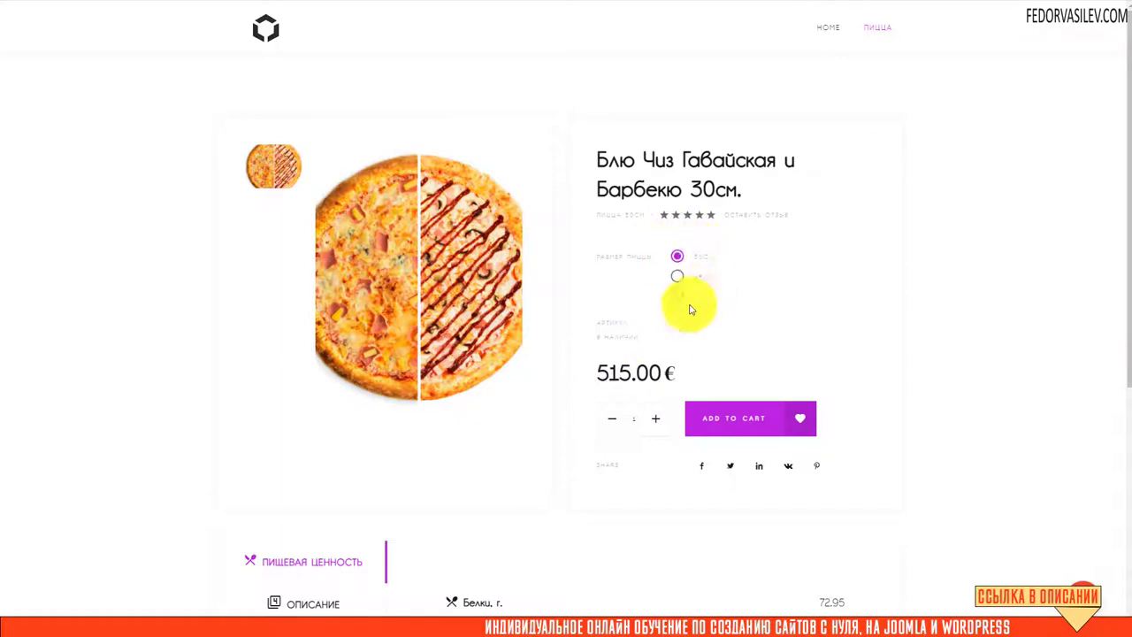
- Select the 45см. and 65см. sizes of the pizza one after the other and check the price of each
click(676, 276)
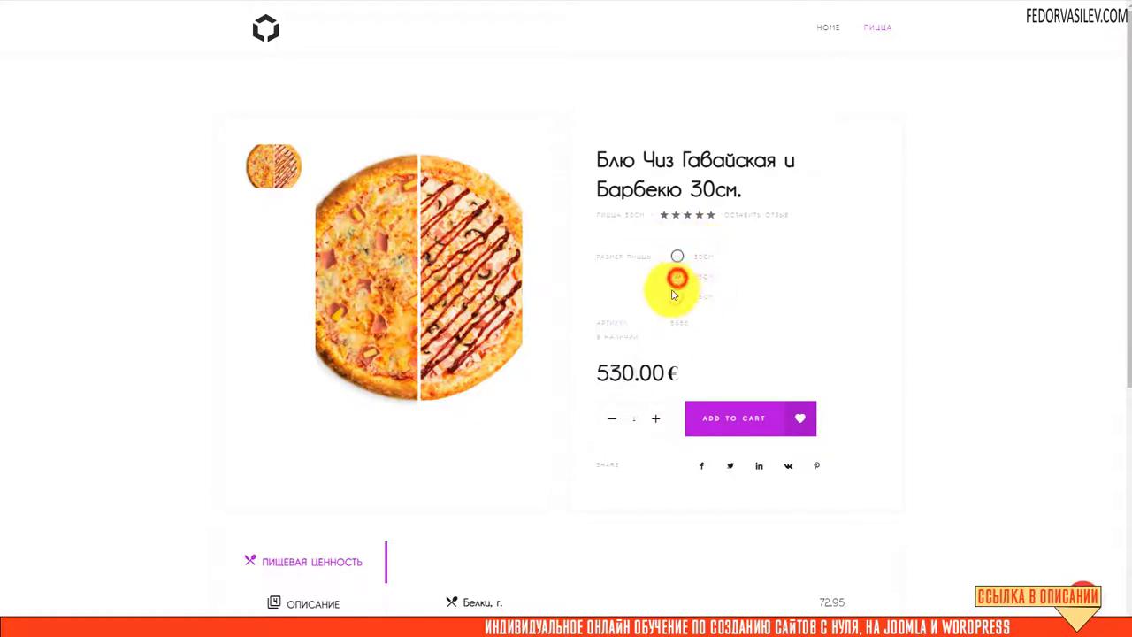
double_click(599, 371)
click(744, 337)
click(676, 297)
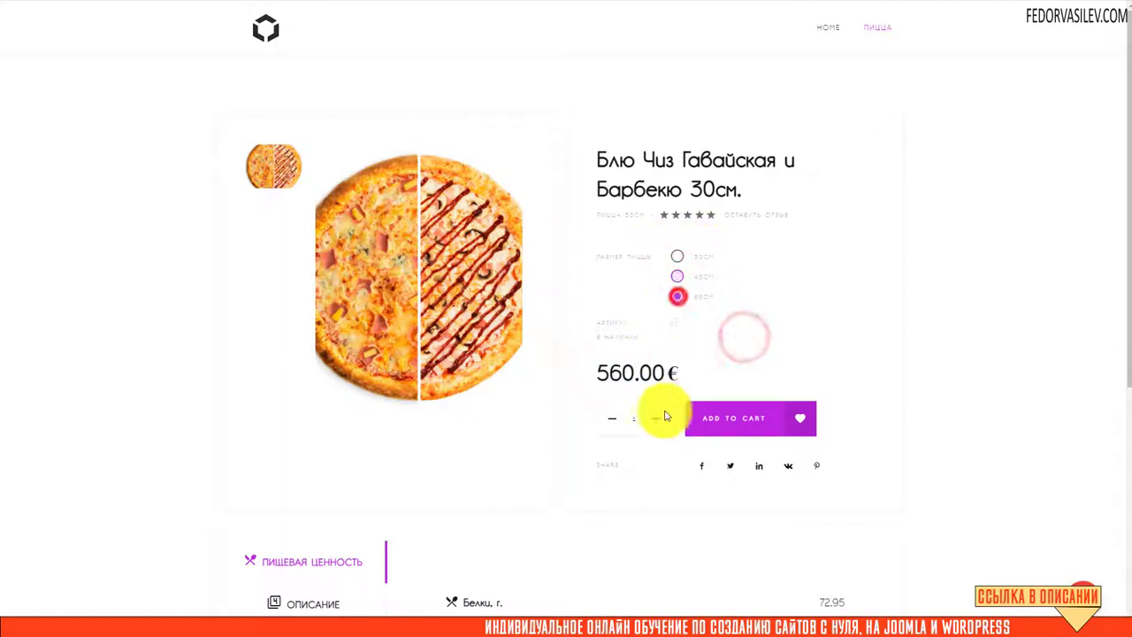
drag(596, 372, 672, 378)
click(758, 356)
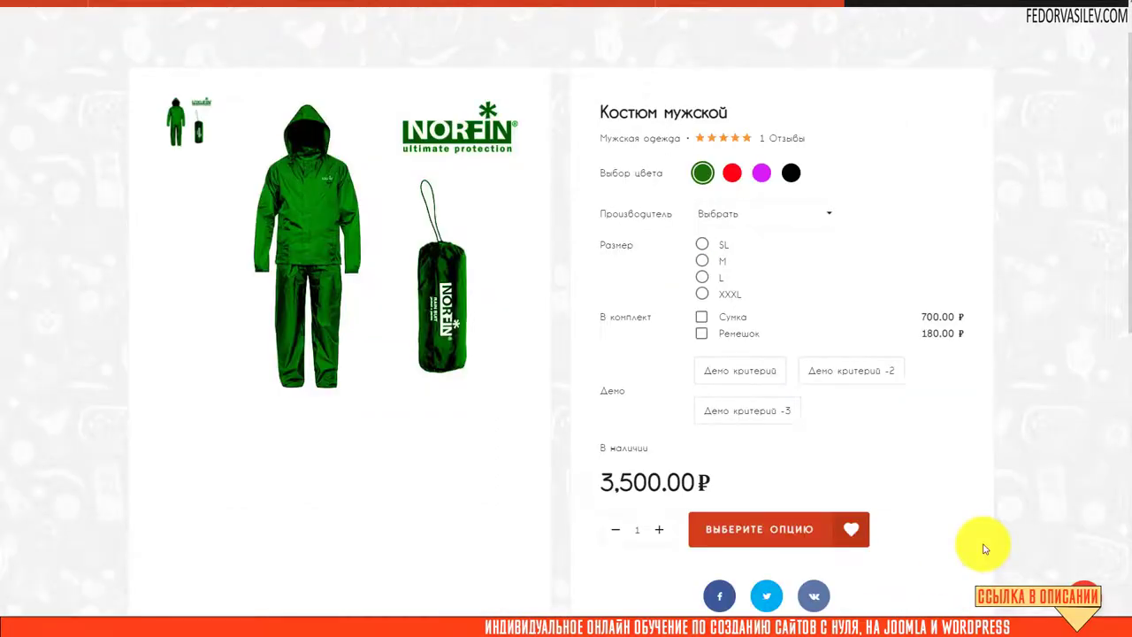
- Preview the Костюм мужской product in the red, violet, black and green choices of Выбор цвета
scroll(404, 45, up, 1)
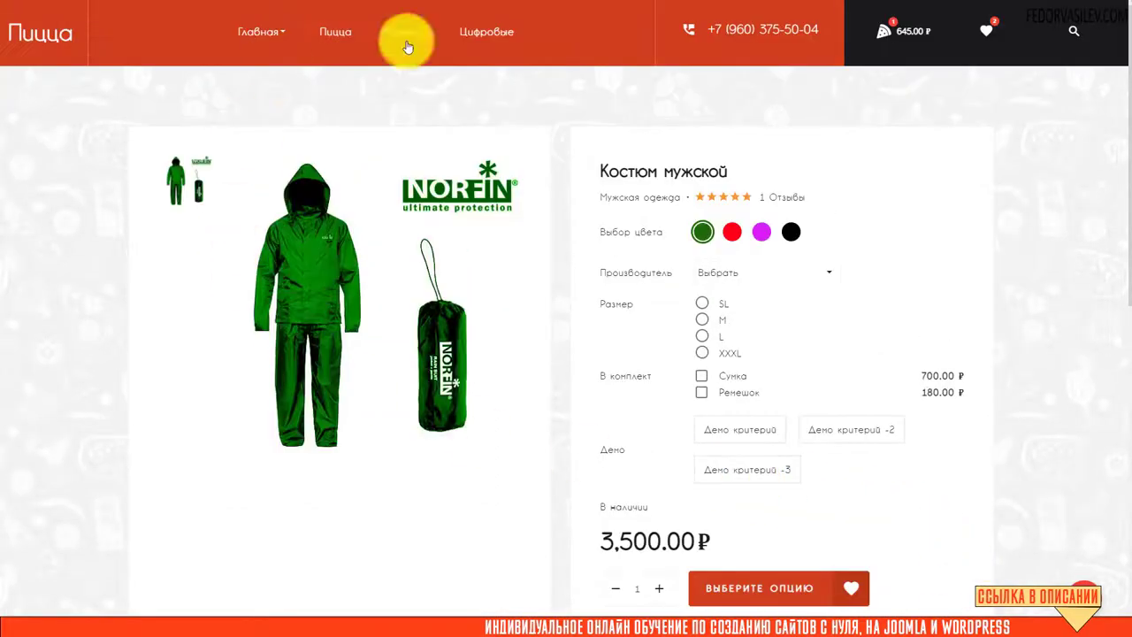
scroll(694, 250, down, 2)
scroll(577, 298, up, 1)
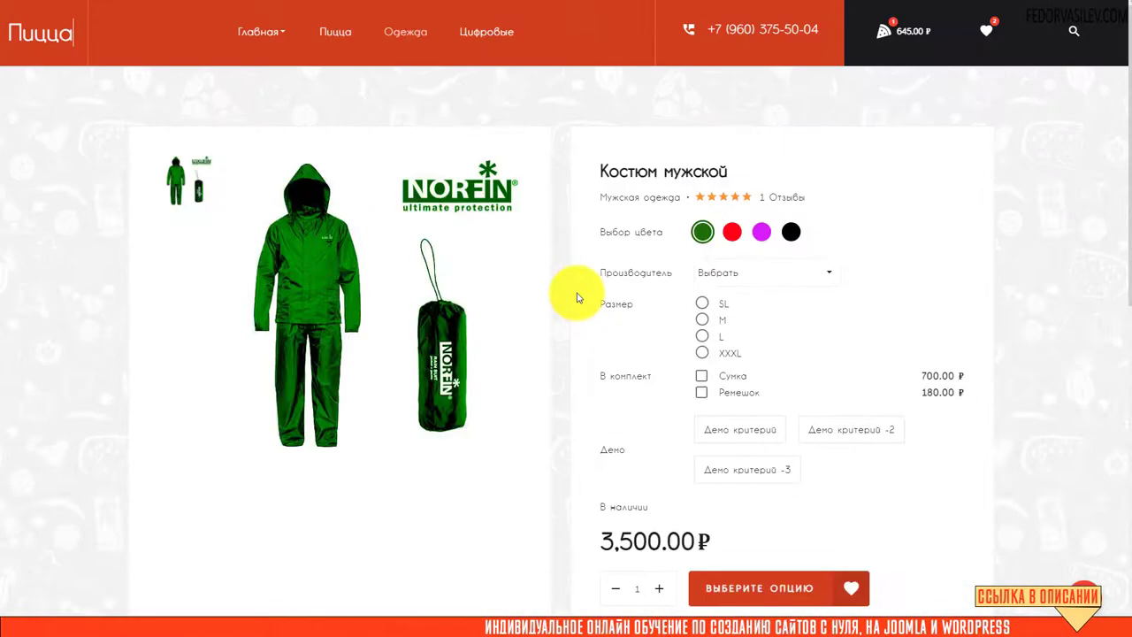
click(731, 232)
click(762, 233)
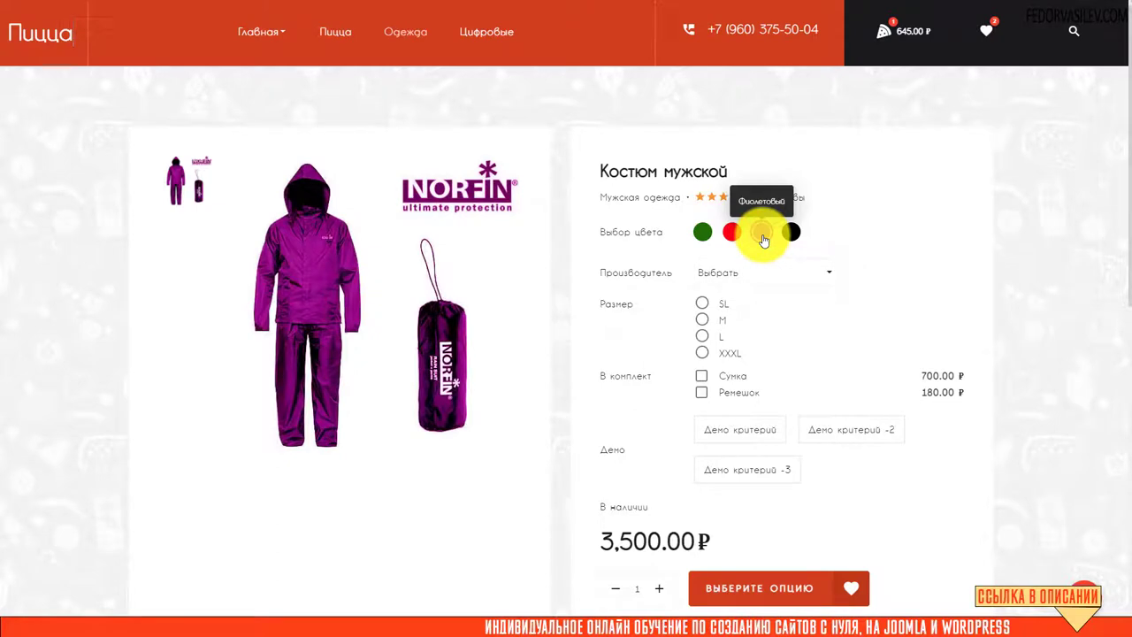
click(790, 232)
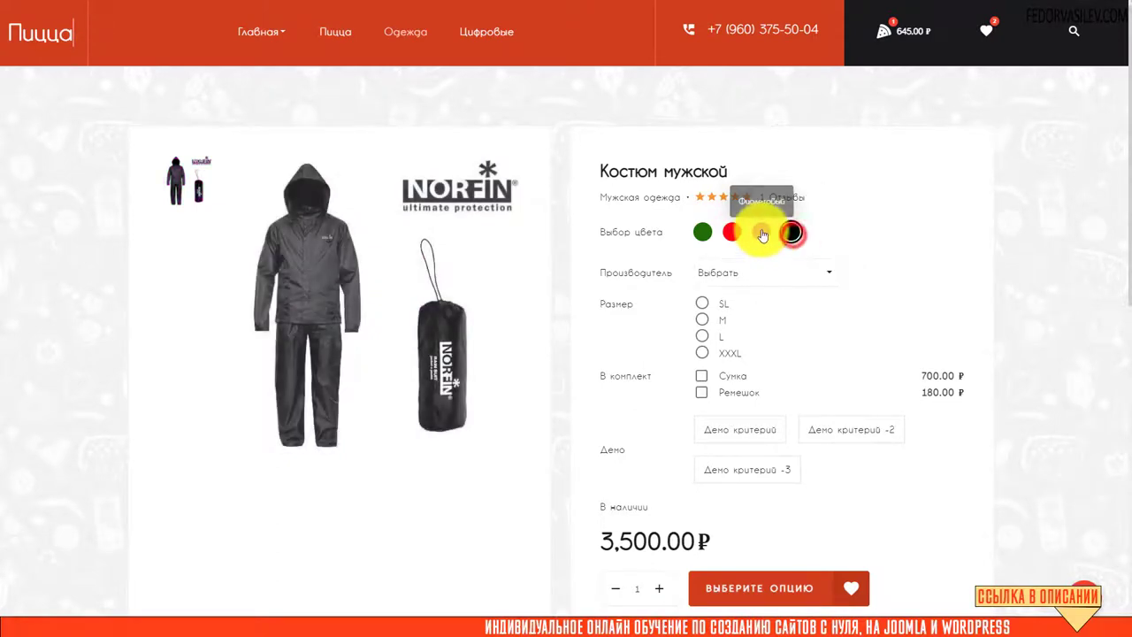
click(763, 232)
click(706, 236)
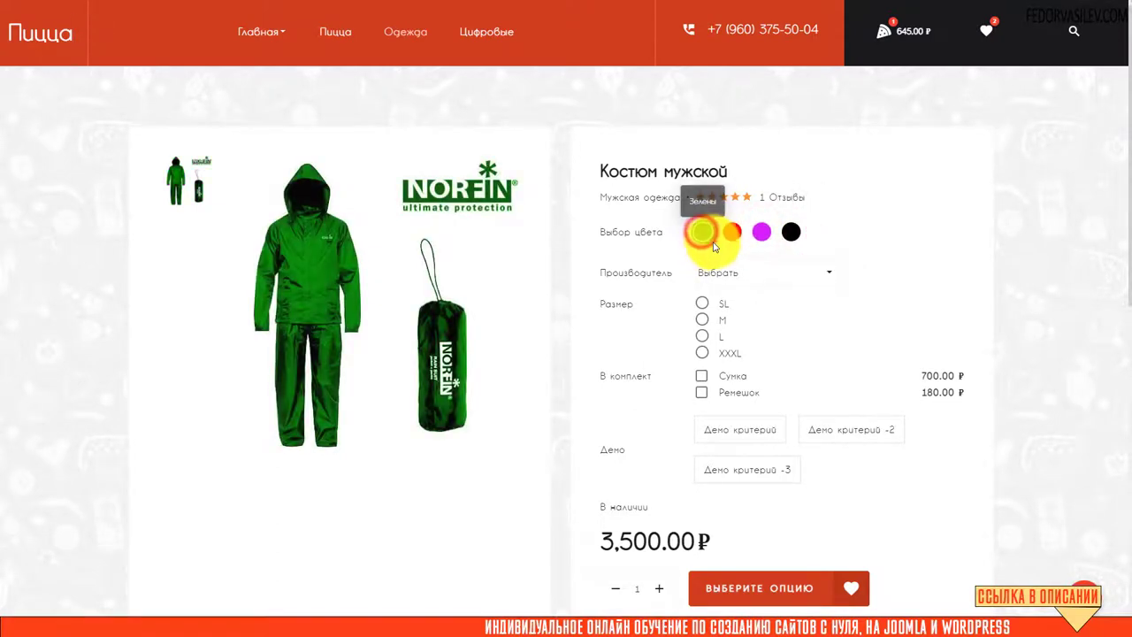
- Cycle through the suit's colour choices again, comparing the product photos, and end on green
click(732, 231)
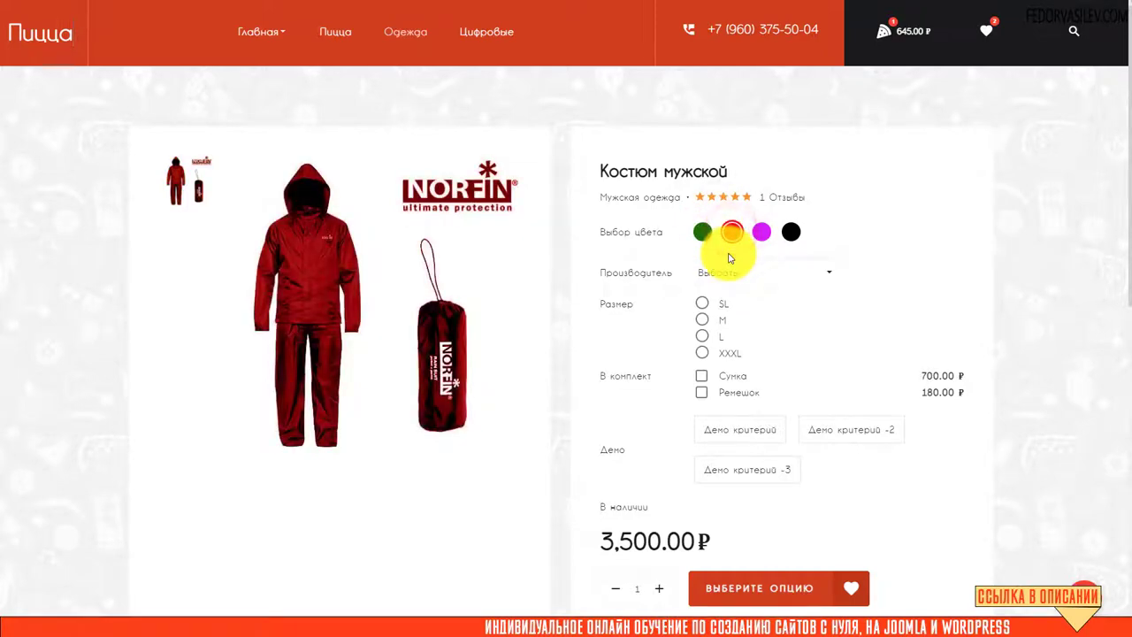
click(758, 234)
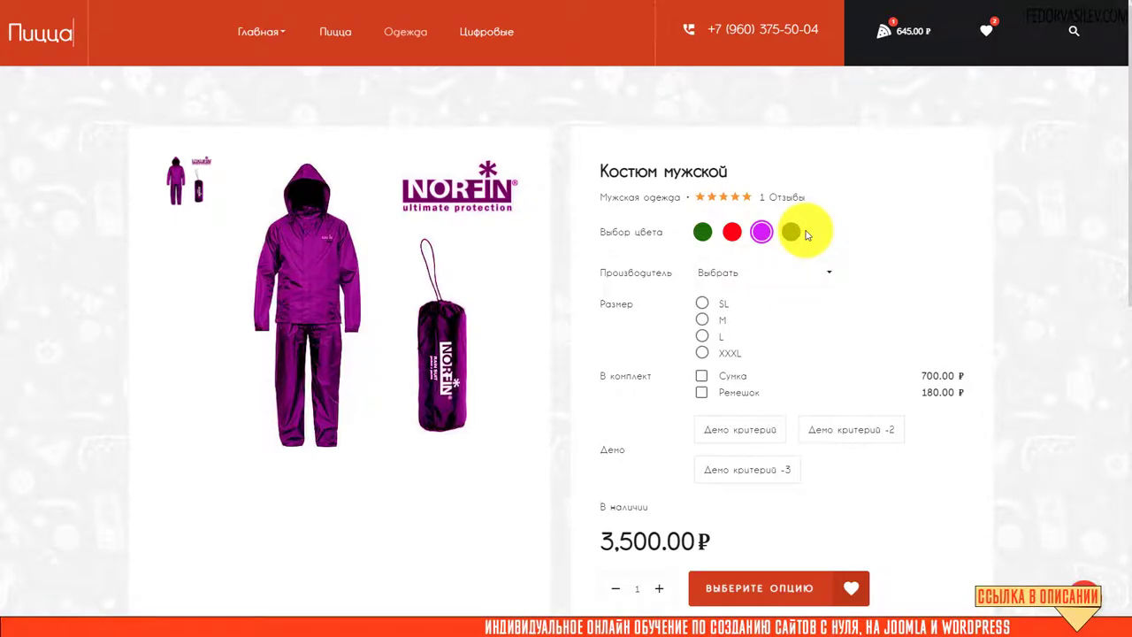
click(734, 233)
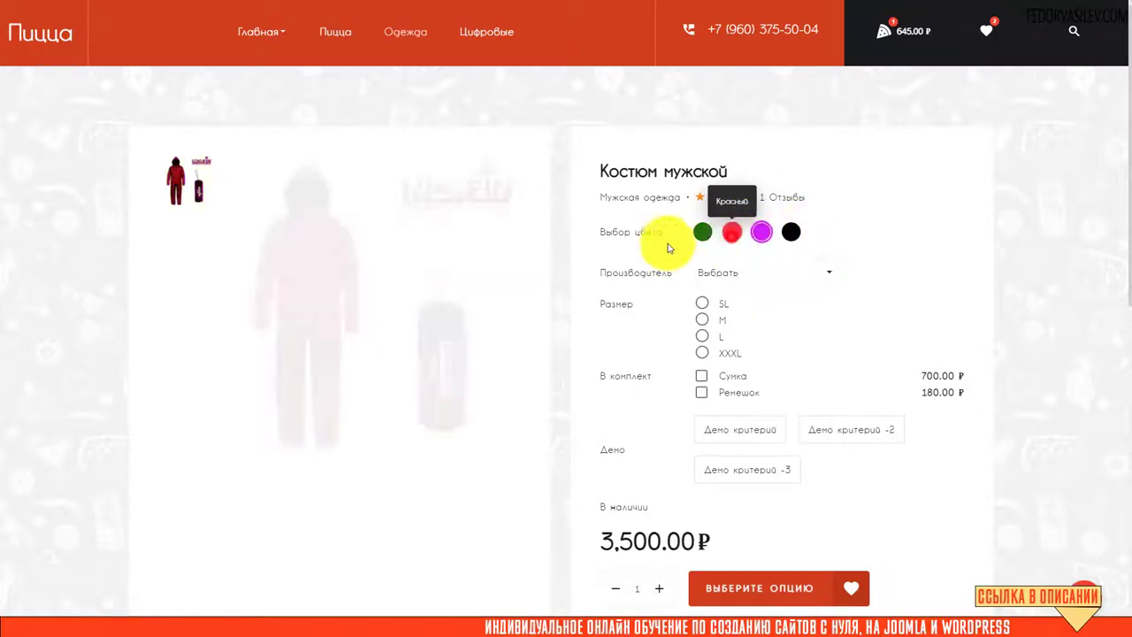
click(703, 234)
click(737, 234)
click(761, 232)
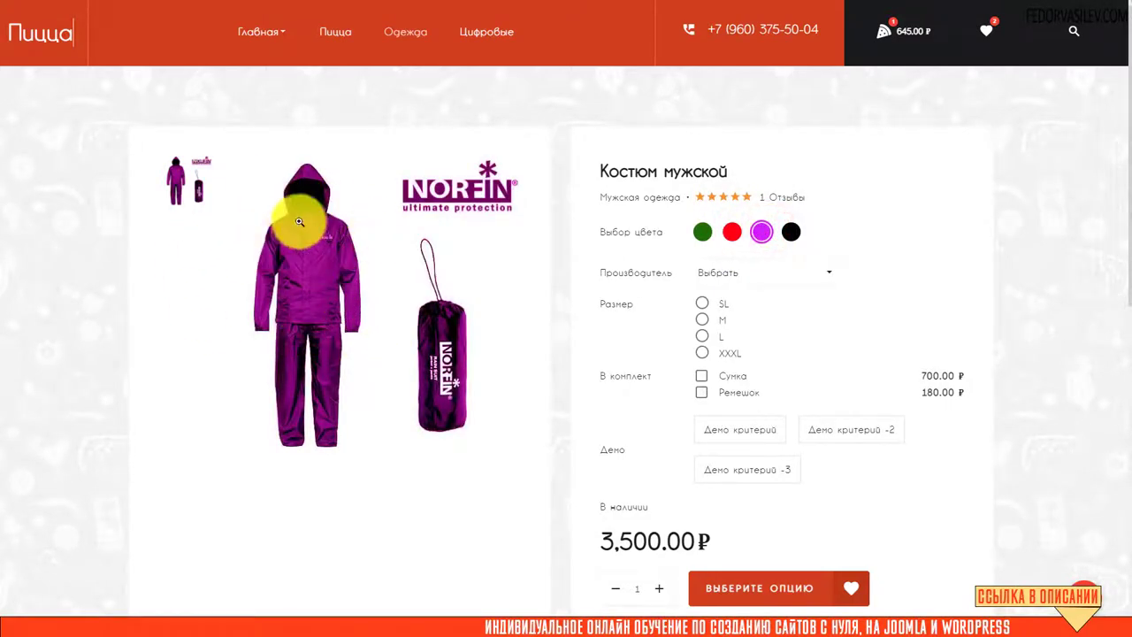
click(792, 232)
click(703, 232)
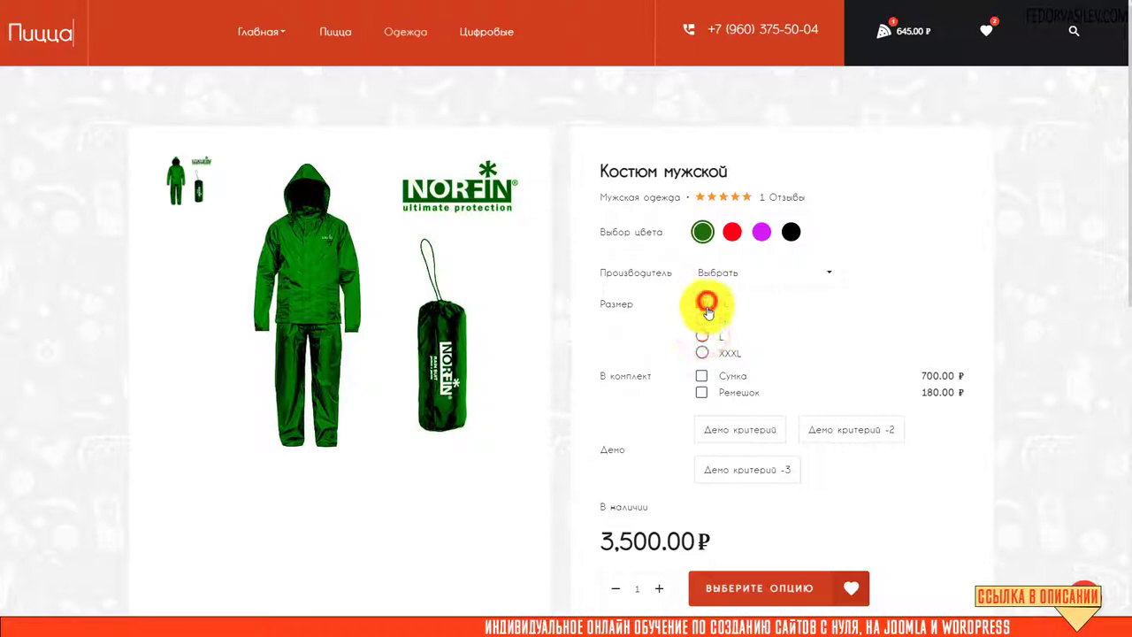
- Try to order the green suit in size SL, and set its Производитель to Татарстан
scroll(707, 310, down, 2)
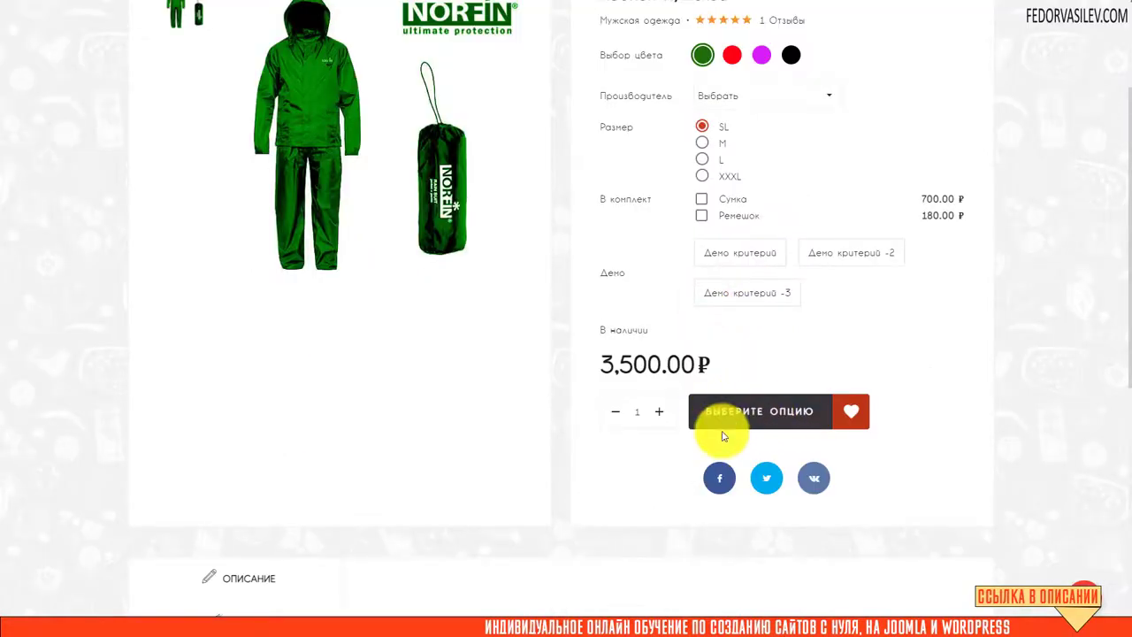
click(727, 414)
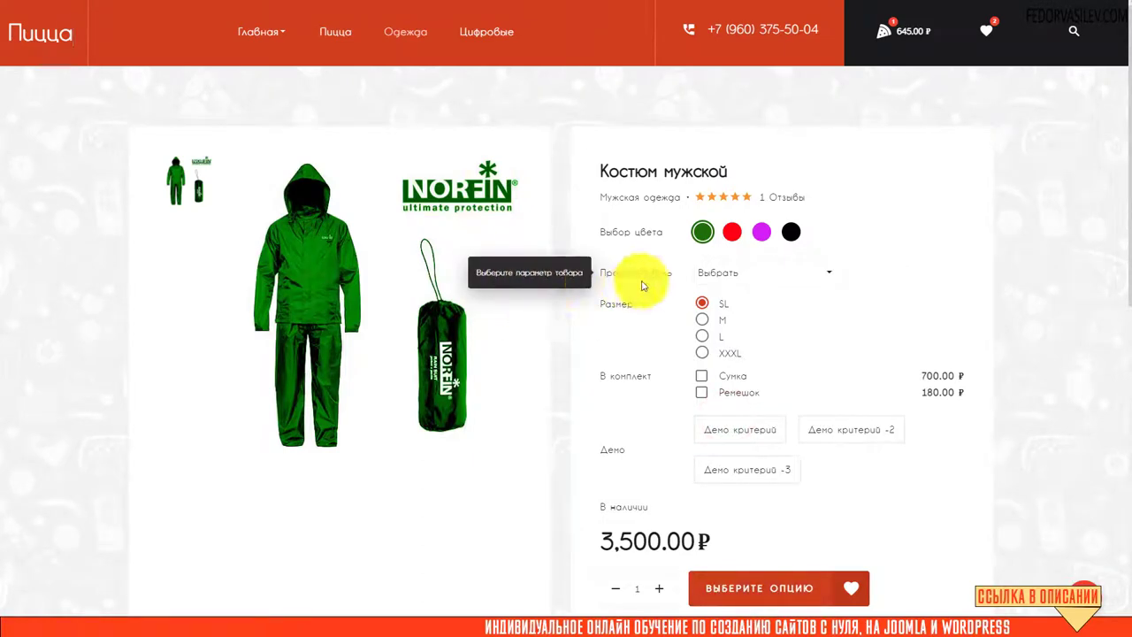
click(751, 277)
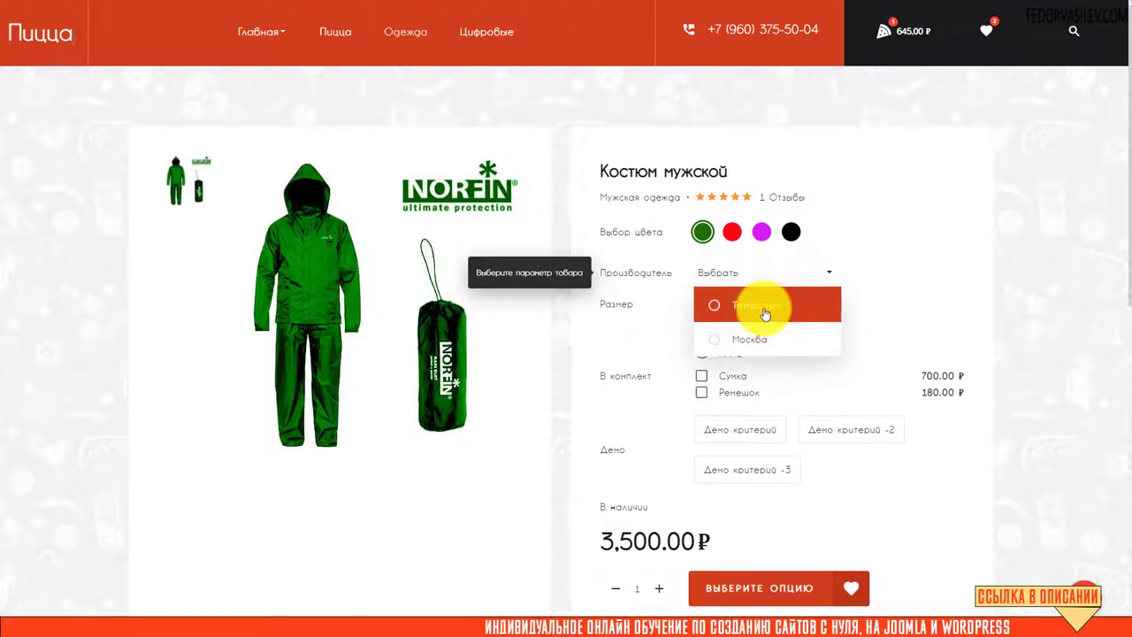
click(765, 310)
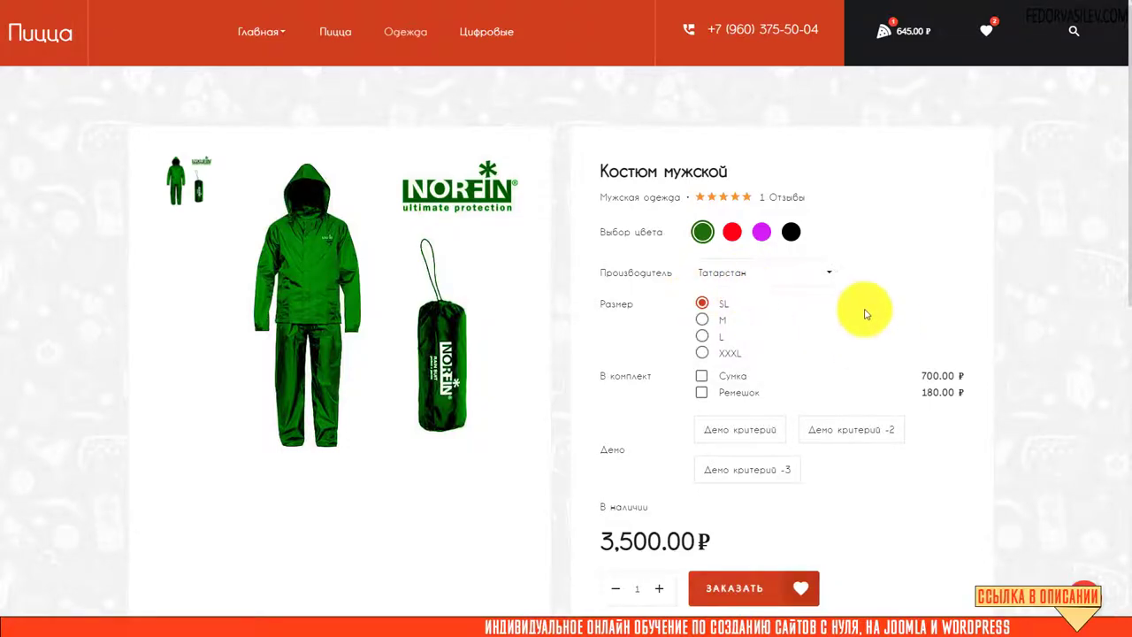
scroll(863, 318, down, 2)
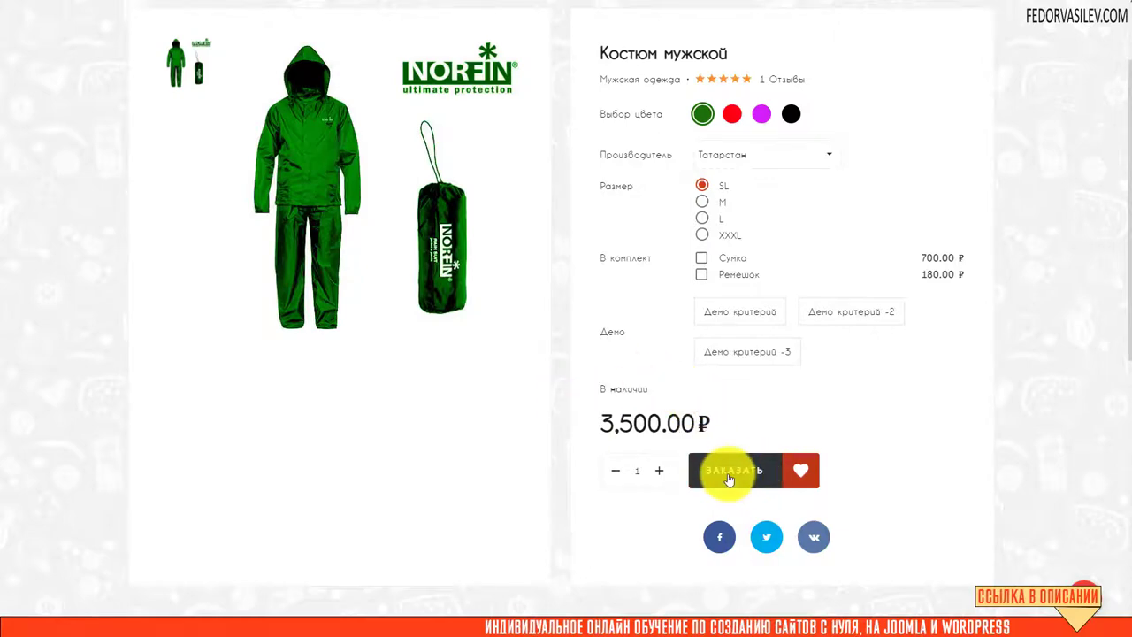
- Choose the black suit in size XXXL and check its availability and price for the manufacturer Татарстан
scroll(731, 476, up, 2)
click(791, 232)
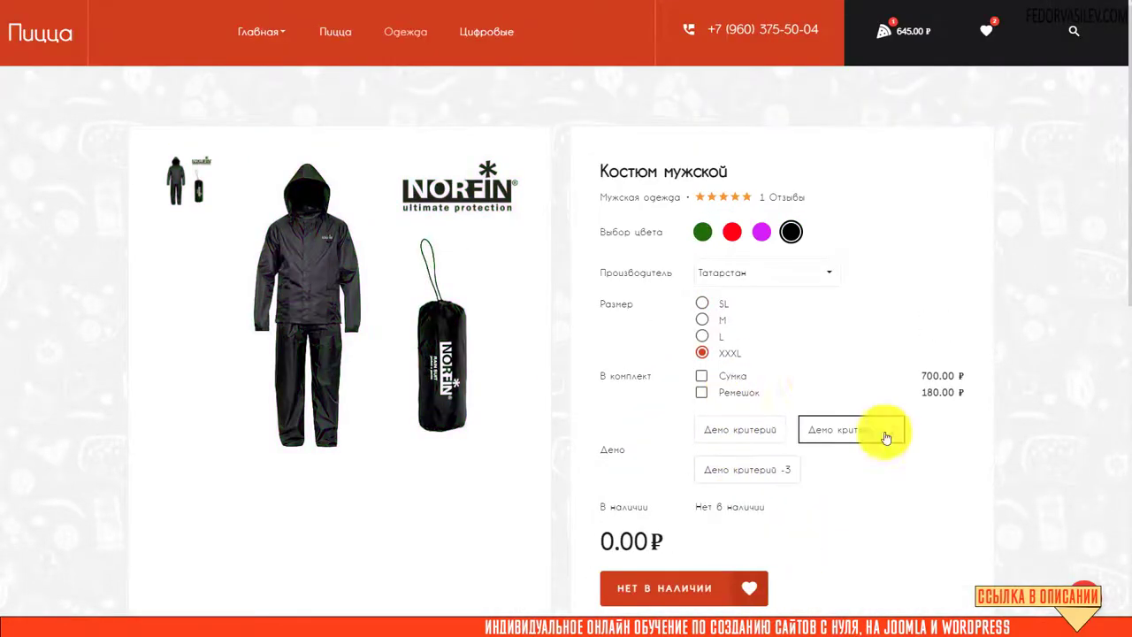
click(739, 276)
click(911, 263)
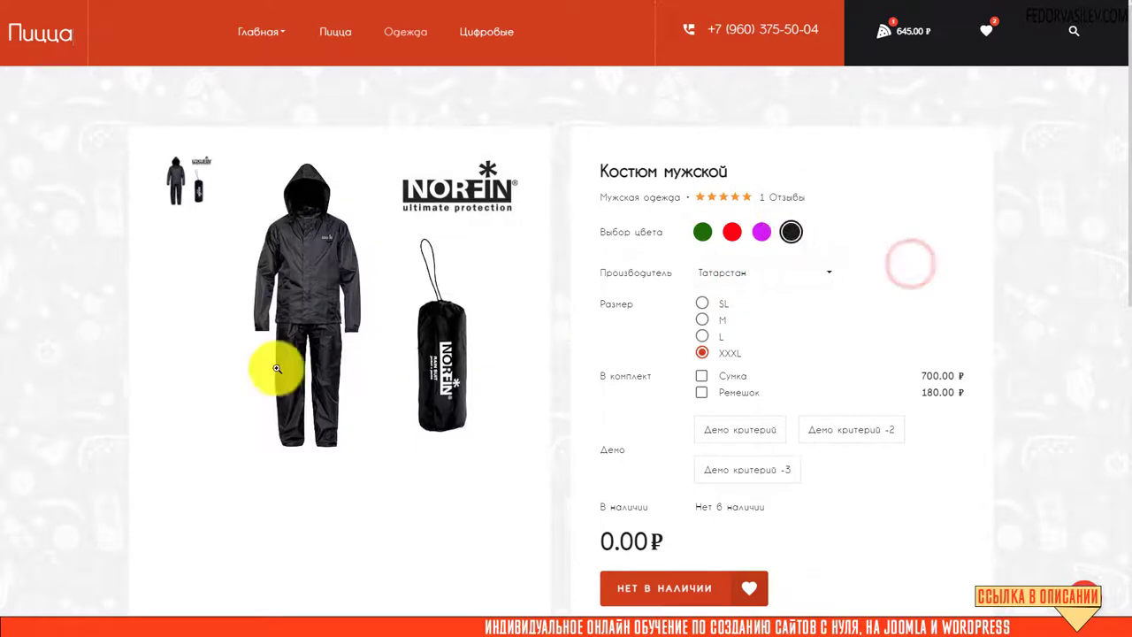
scroll(611, 359, down, 1)
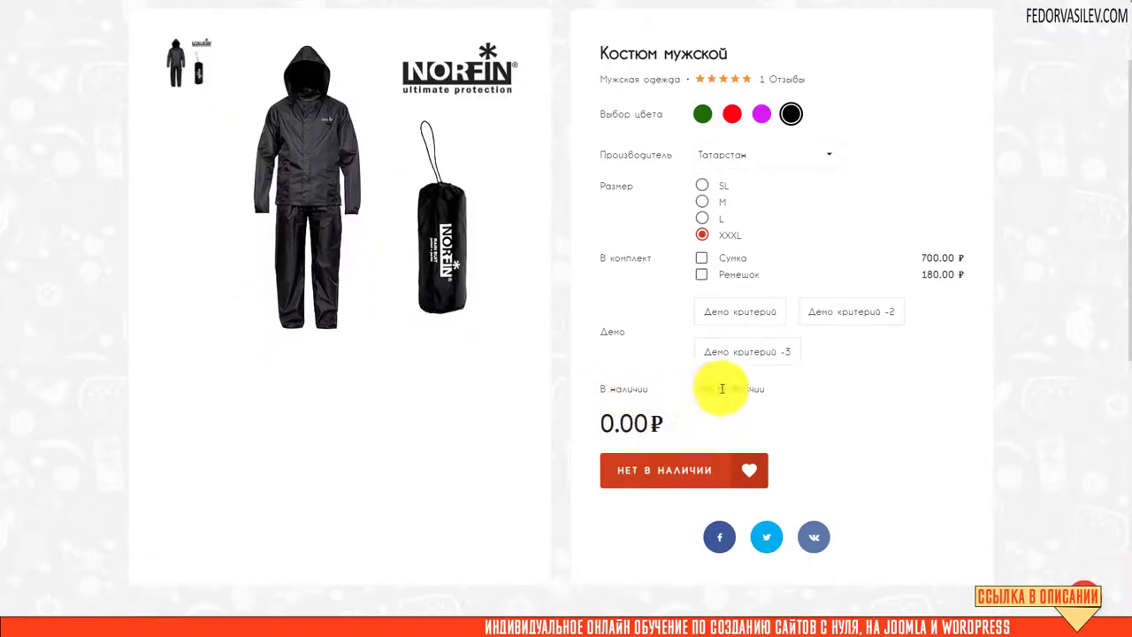
scroll(725, 354, up, 1)
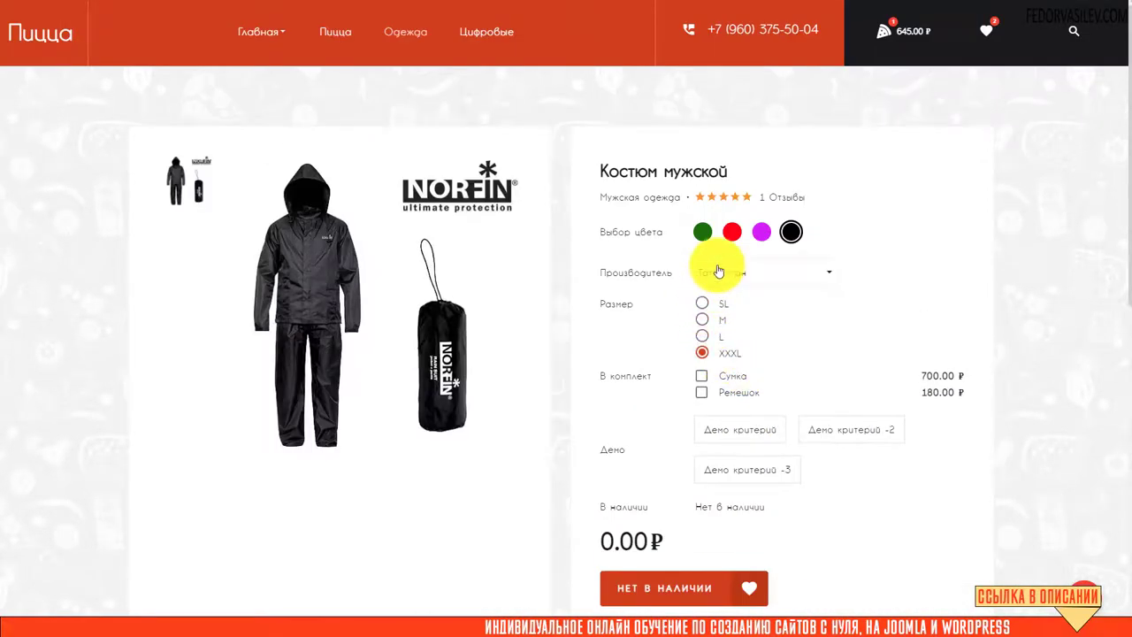
scroll(805, 256, down, 1)
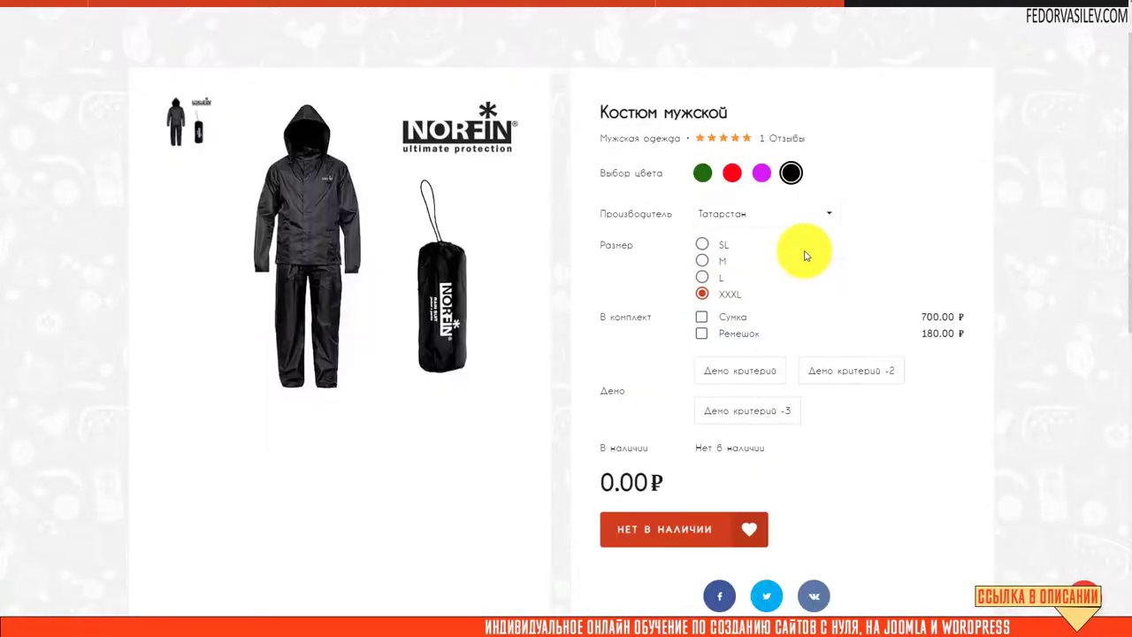
- Set the black XXXL suit's Производитель to Москва and check the В наличии value
click(787, 214)
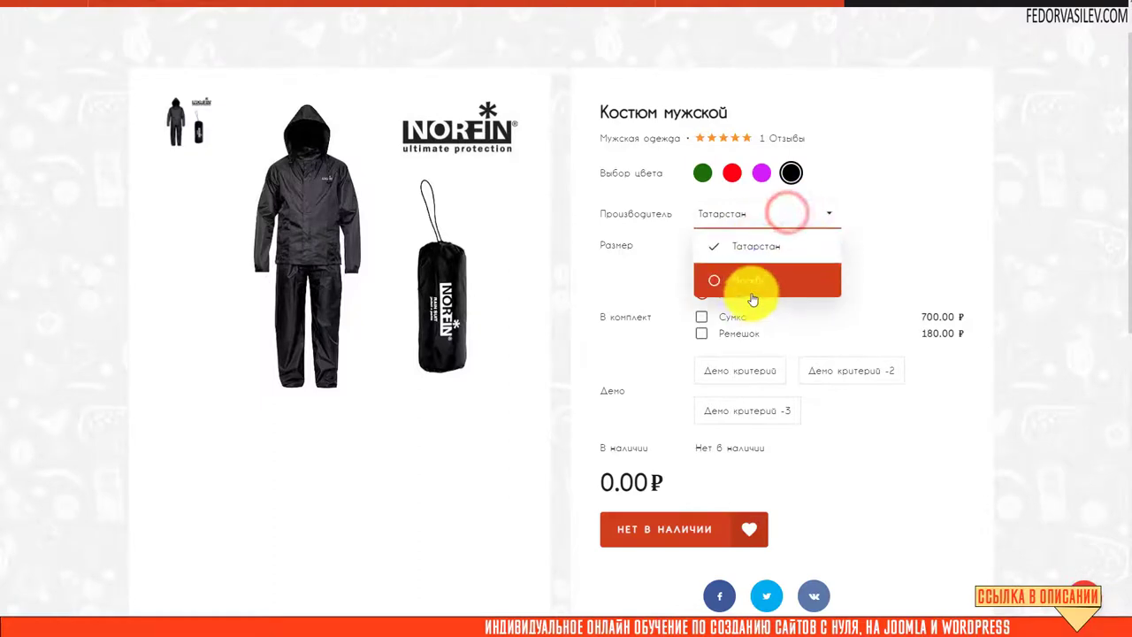
click(752, 285)
click(790, 174)
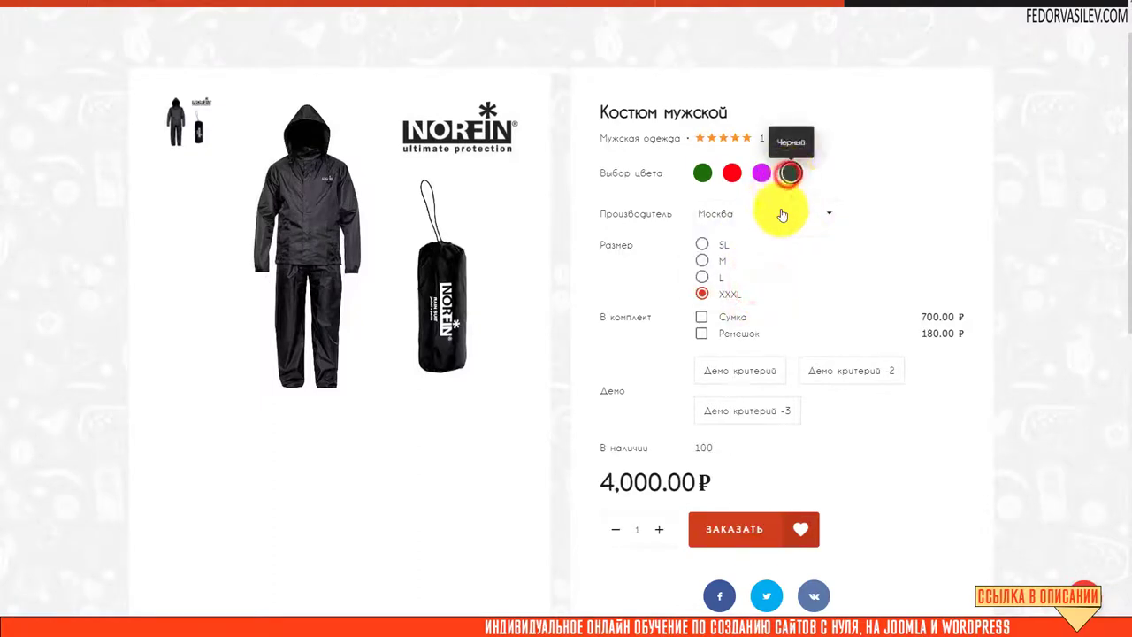
triple_click(595, 445)
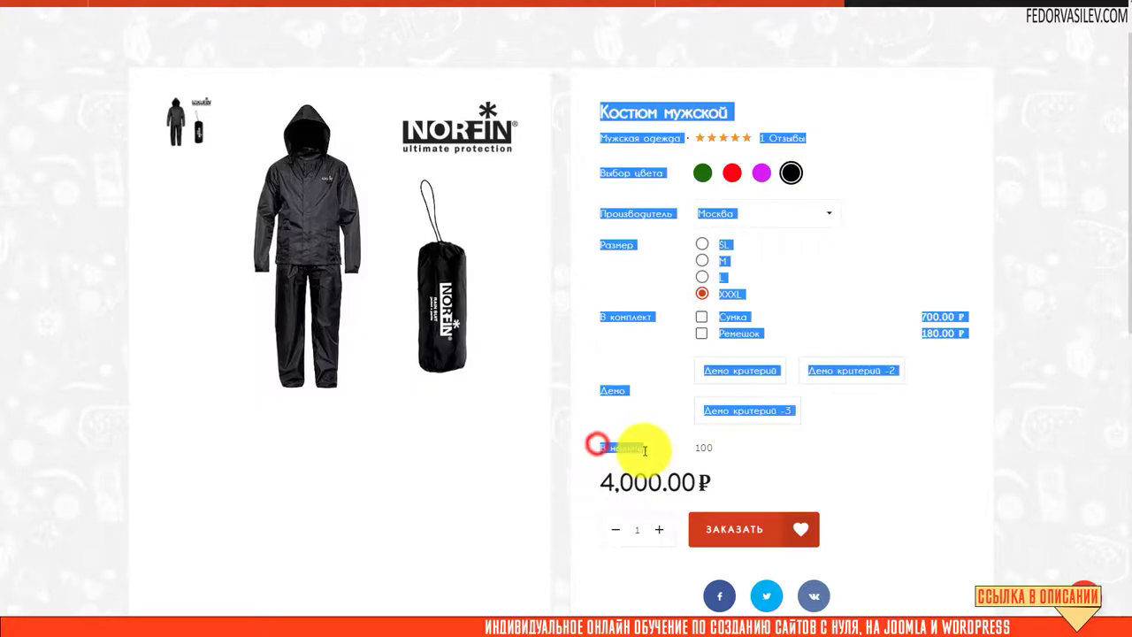
click(664, 446)
click(801, 455)
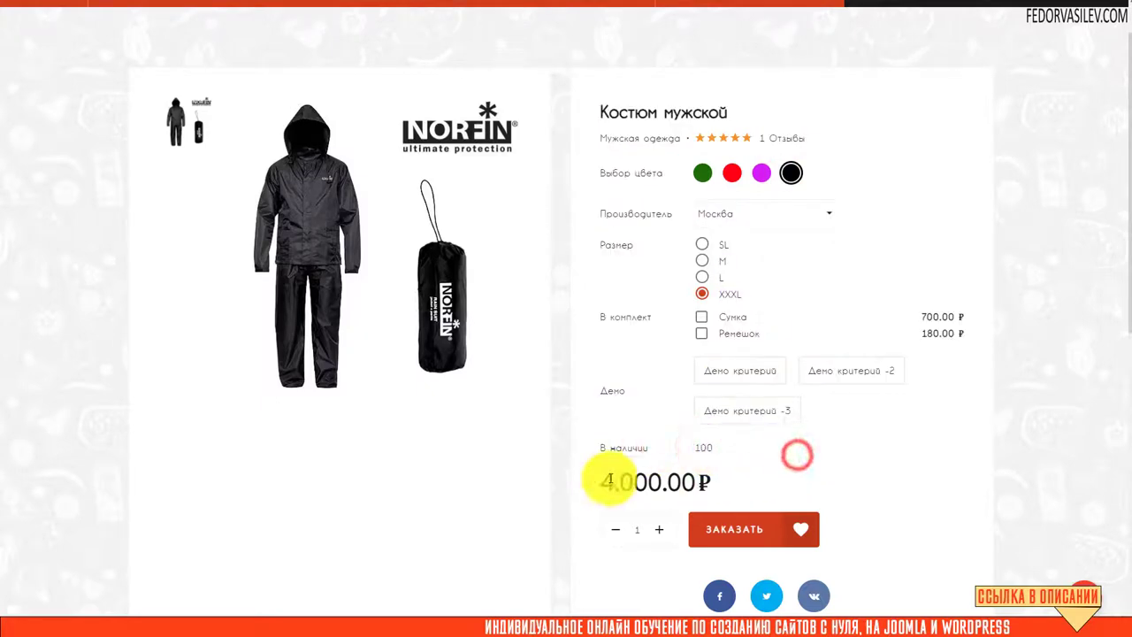
- Examine the suit's price and the available Производитель choices for the black XXXL combination
scroll(615, 449, down, 2)
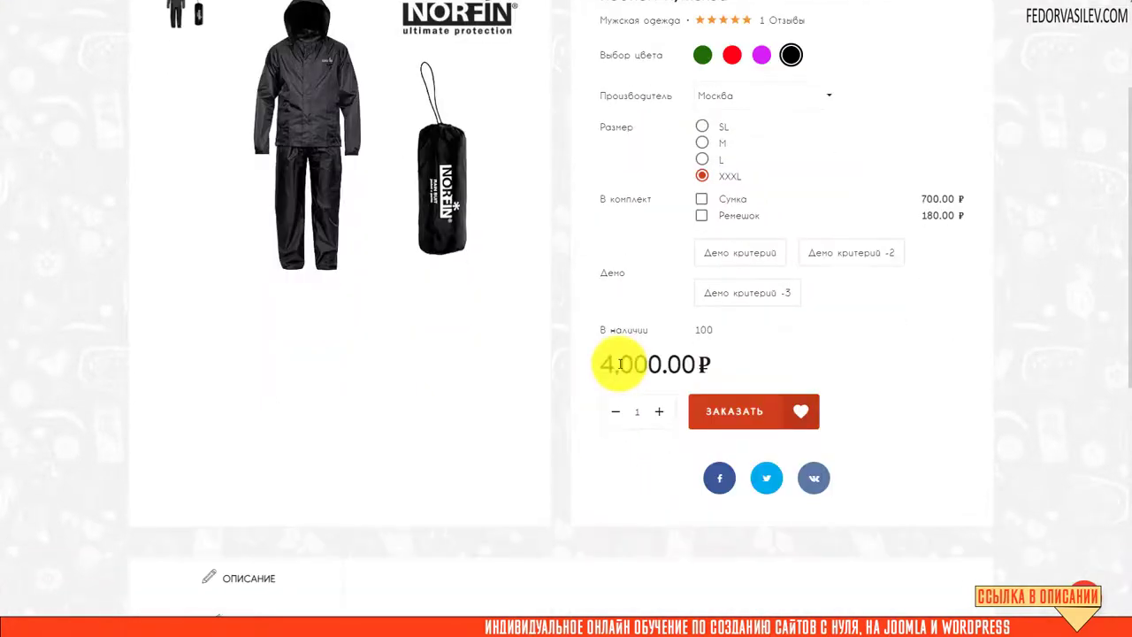
scroll(681, 336, up, 1)
click(764, 158)
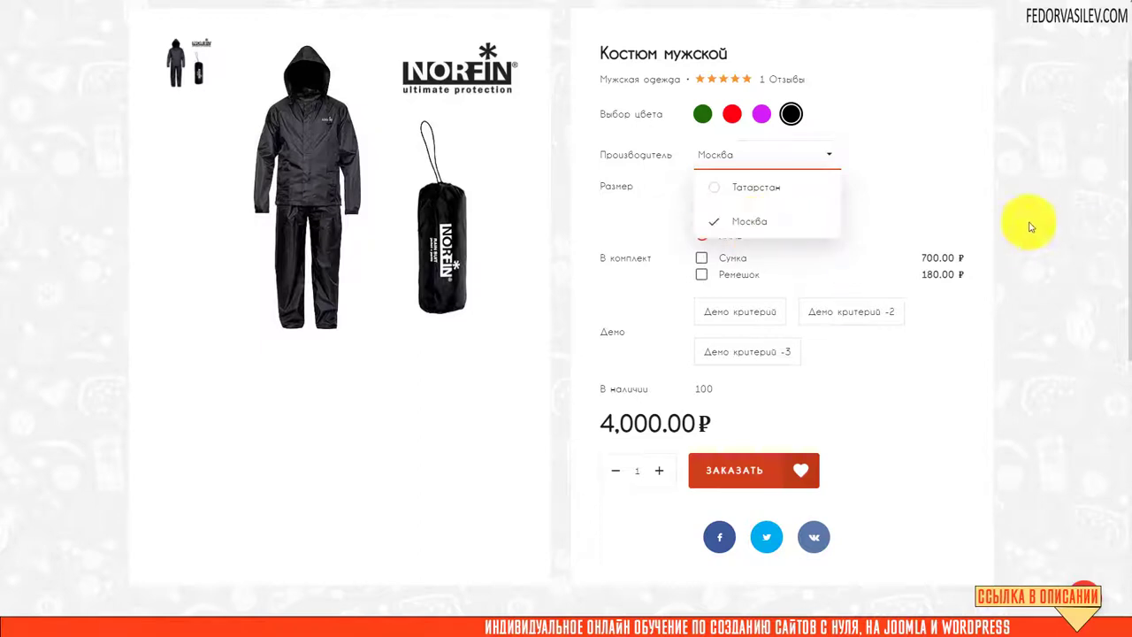
click(857, 143)
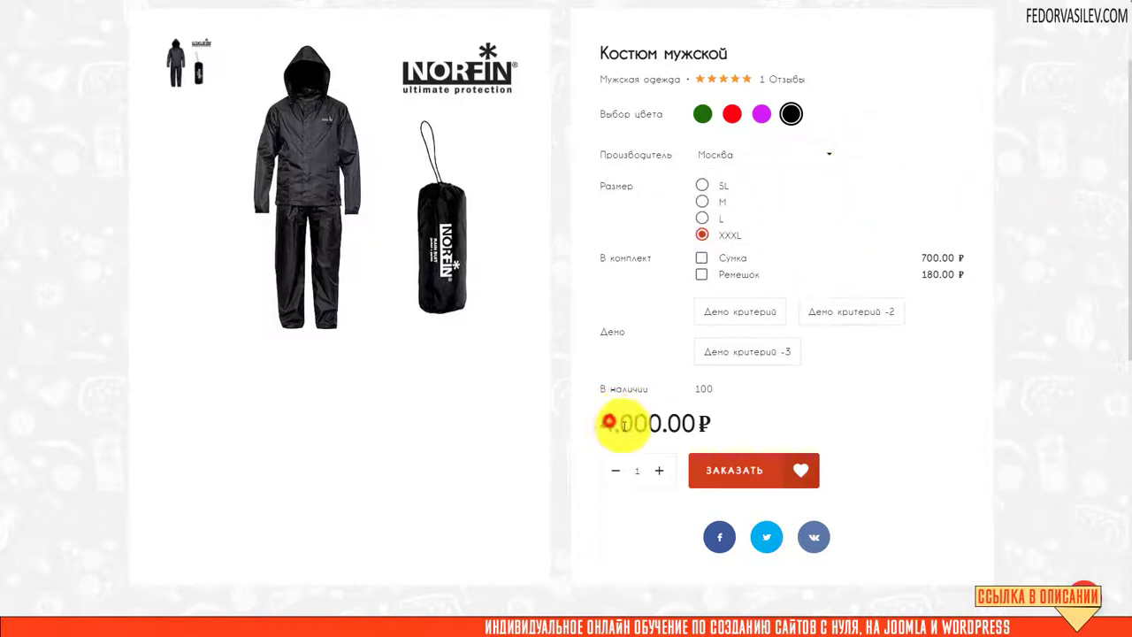
drag(610, 422, 720, 423)
click(764, 409)
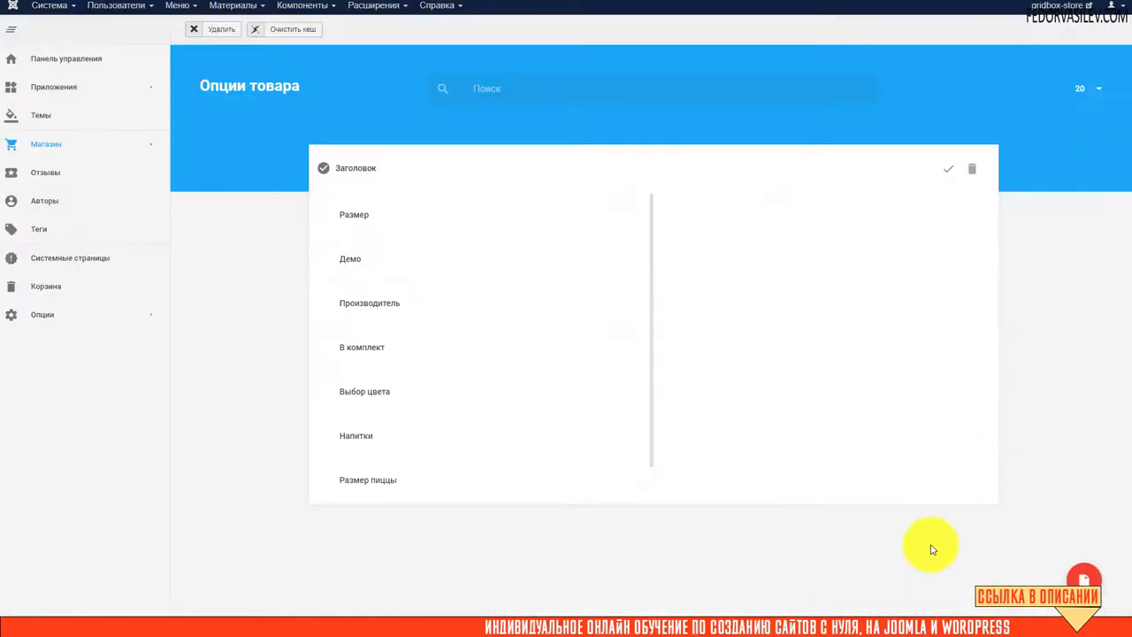
- Open the Выбор цвета option in the Опции товара list and examine its type and colour values
mouse_move(146, 144)
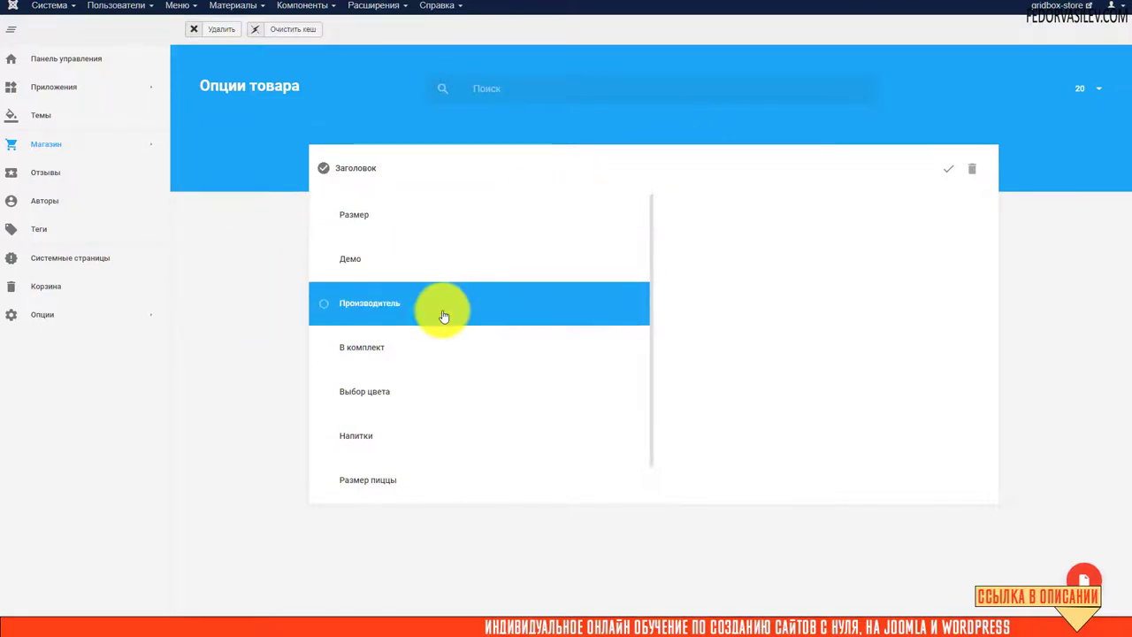
scroll(443, 321, down, 1)
scroll(416, 433, up, 1)
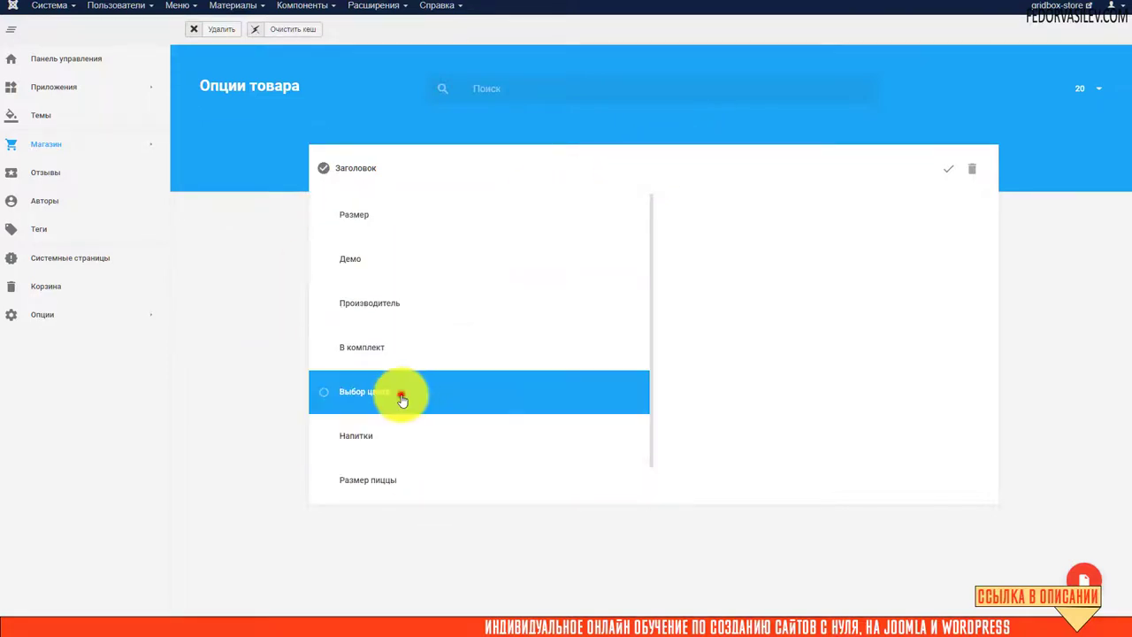
click(401, 399)
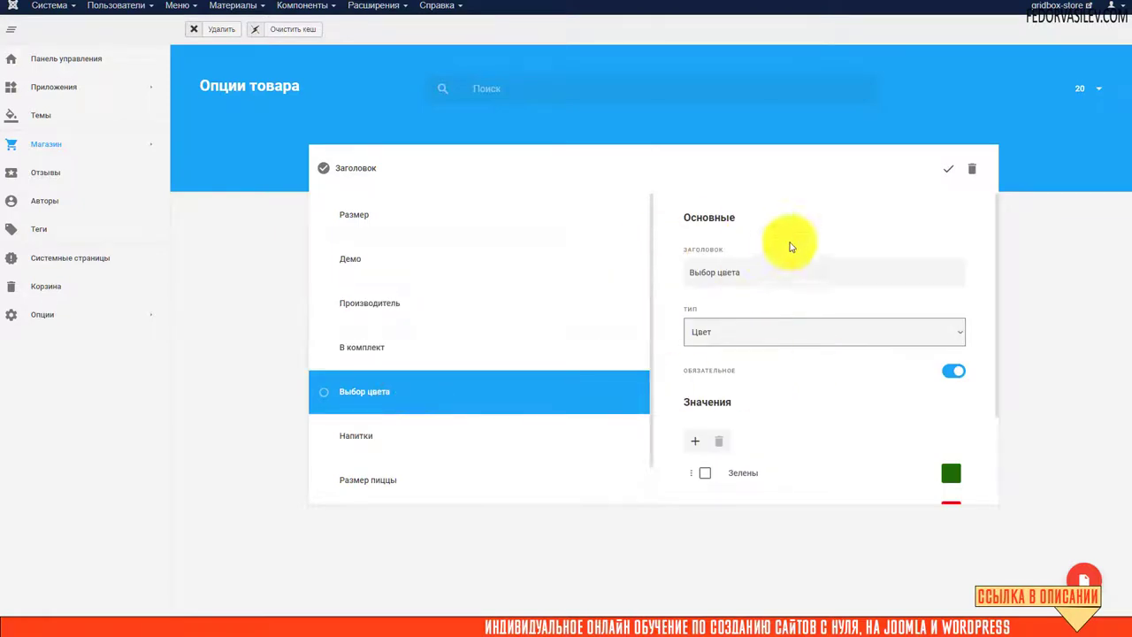
scroll(832, 331, down, 1)
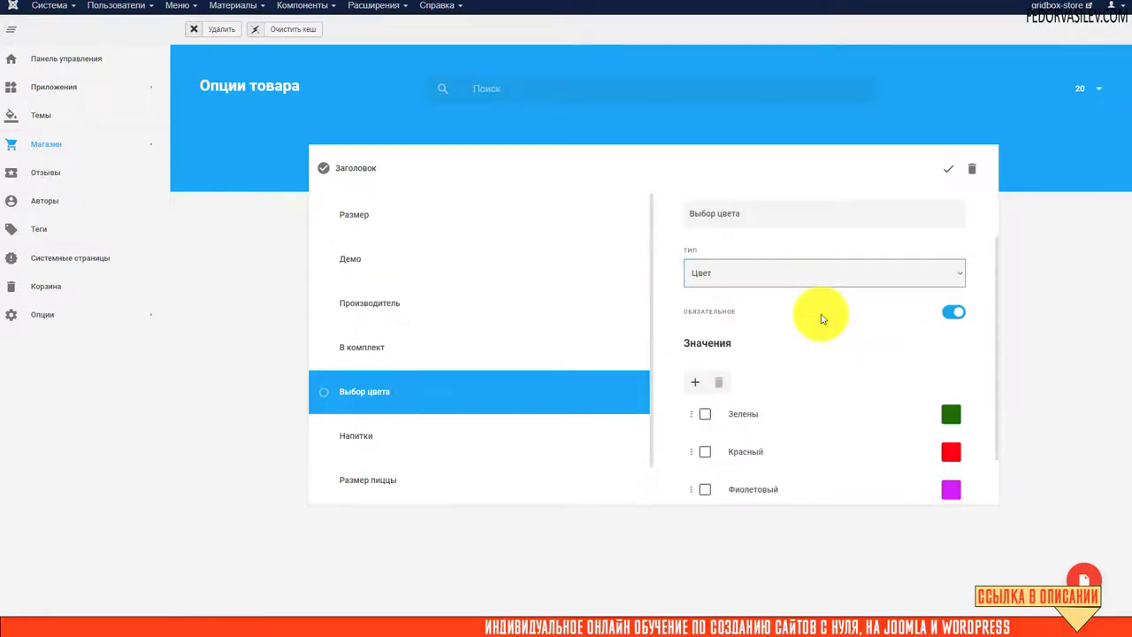
- Review the Выбор цвета option's values and inspect the colour swatches assigned to Зелены and Красный
scroll(821, 319, down, 1)
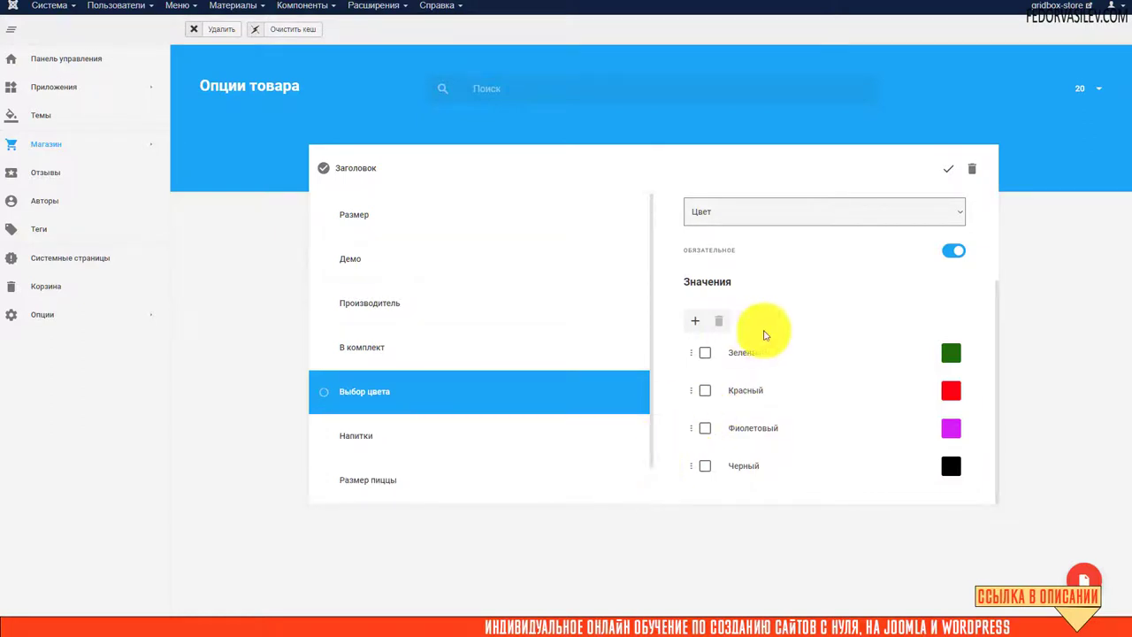
scroll(713, 255, up, 2)
scroll(796, 354, down, 2)
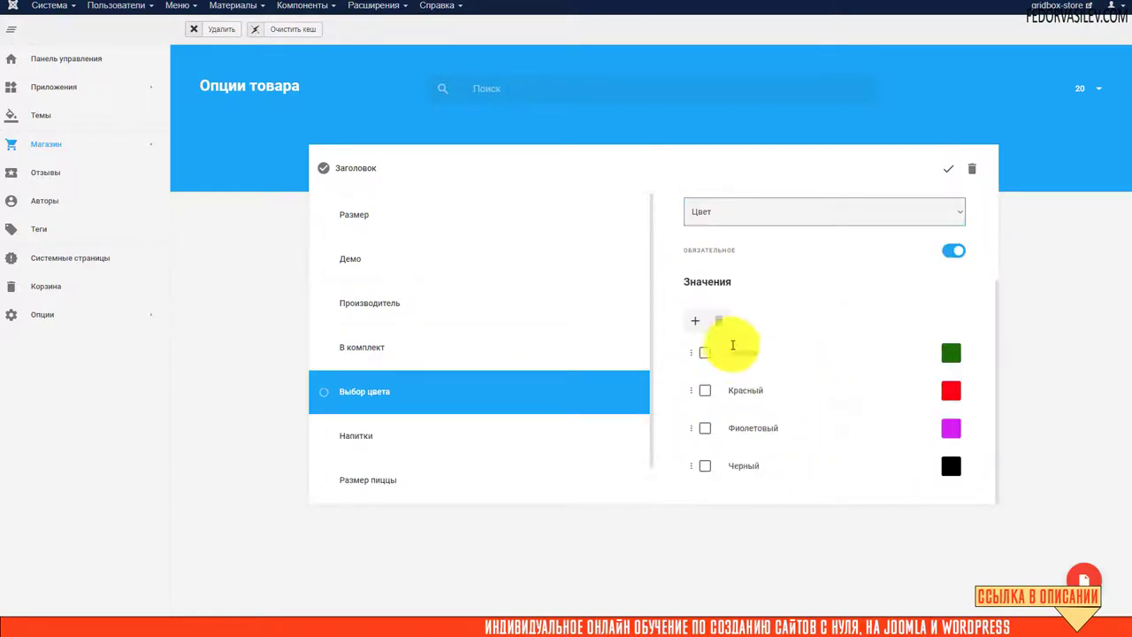
click(951, 353)
click(965, 329)
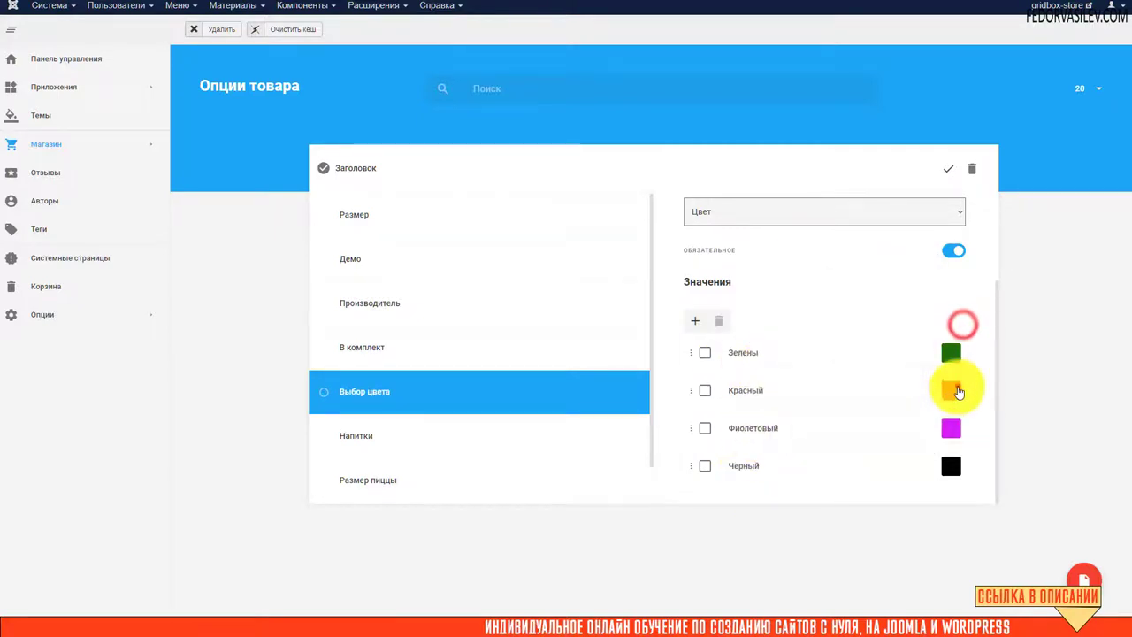
click(951, 390)
click(903, 265)
- Review the type, Обязательное setting and values of the Производитель, Размер and В комплект options
click(356, 307)
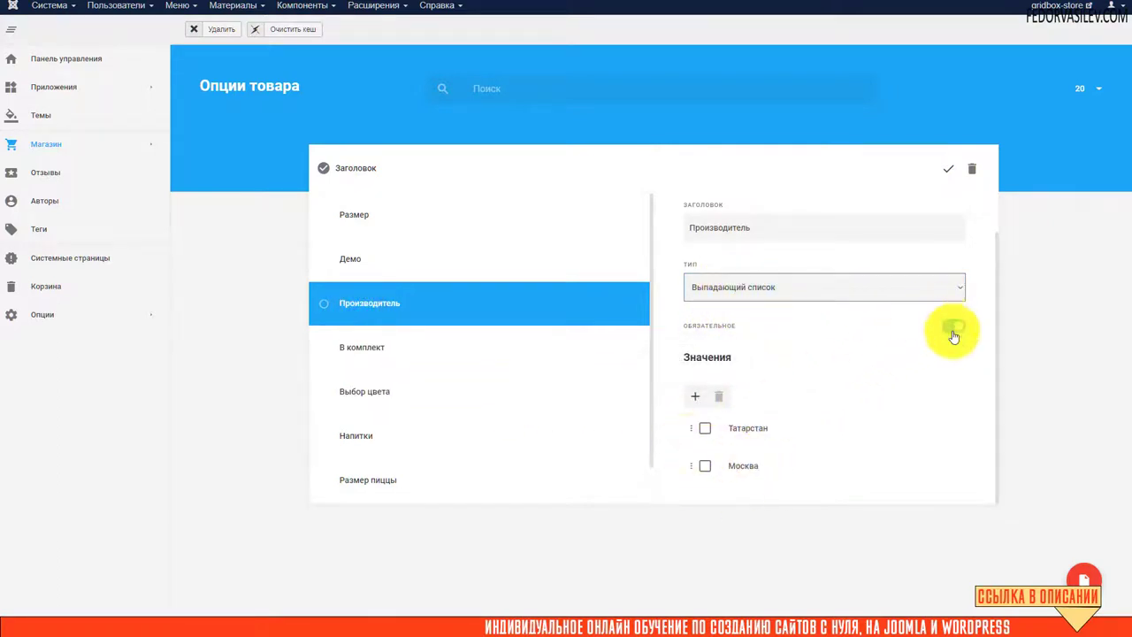
click(382, 221)
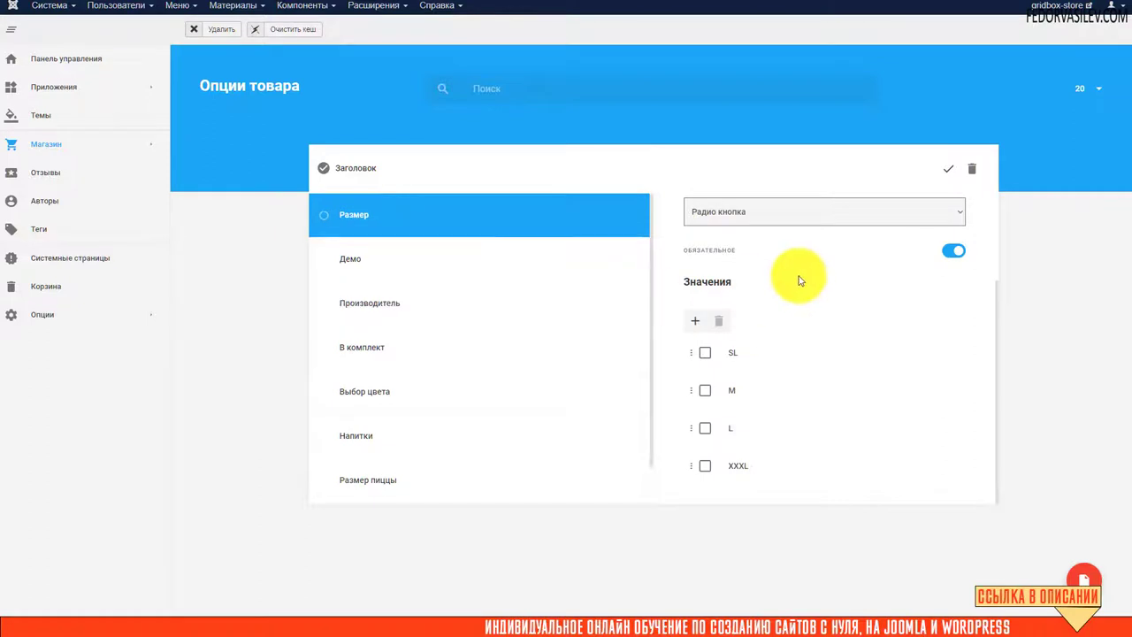
scroll(796, 310, up, 2)
scroll(801, 344, down, 2)
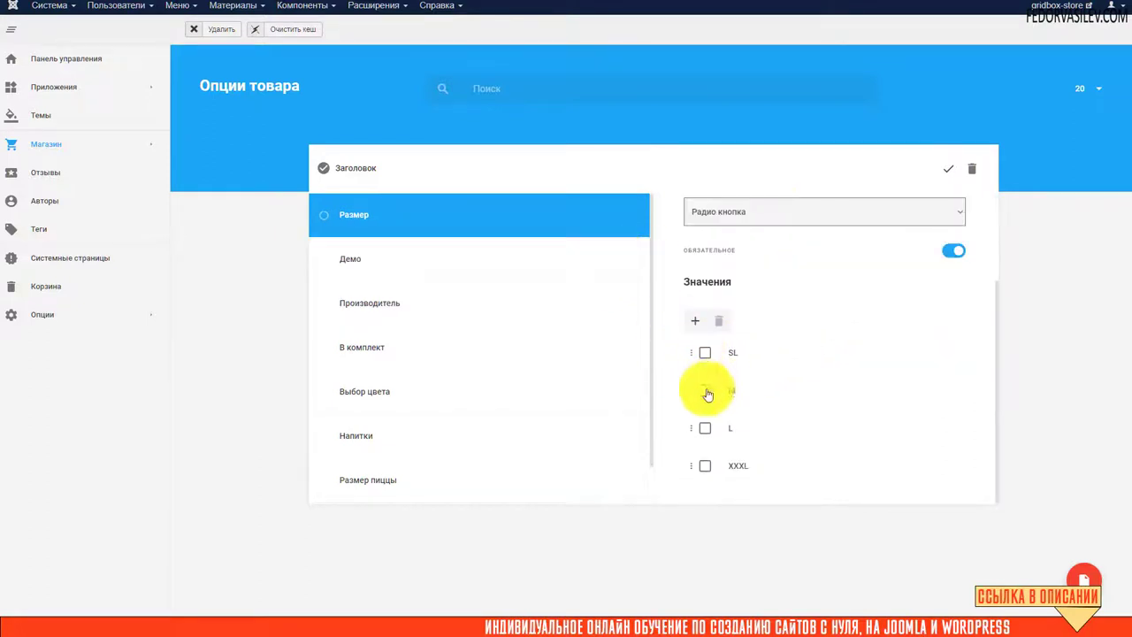
scroll(771, 362, up, 3)
scroll(771, 366, down, 3)
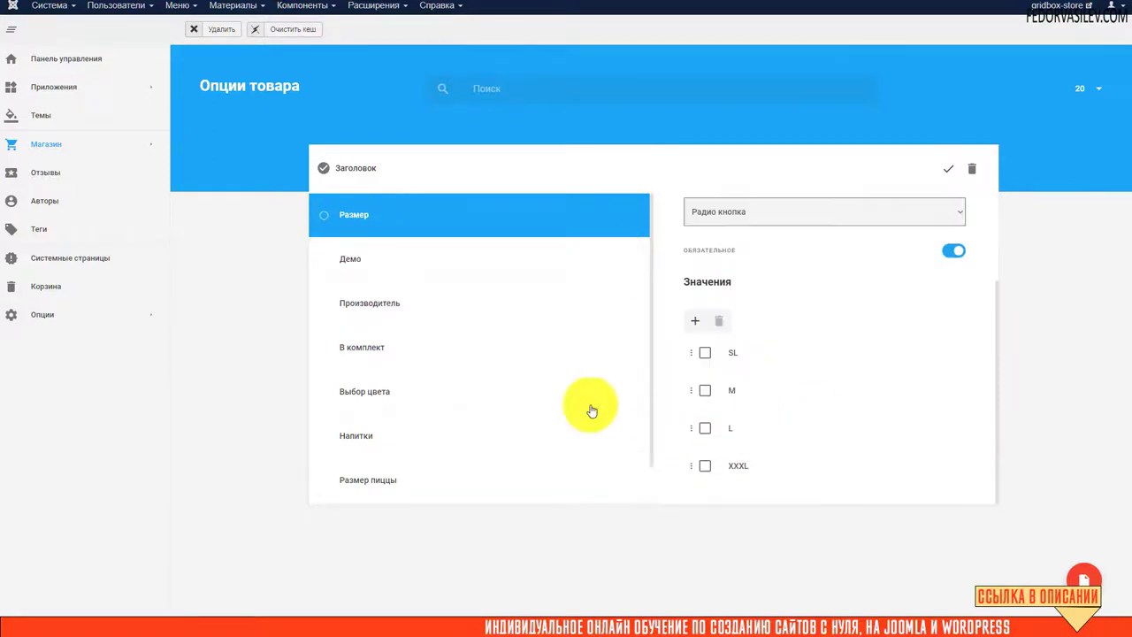
scroll(592, 371, down, 1)
click(597, 312)
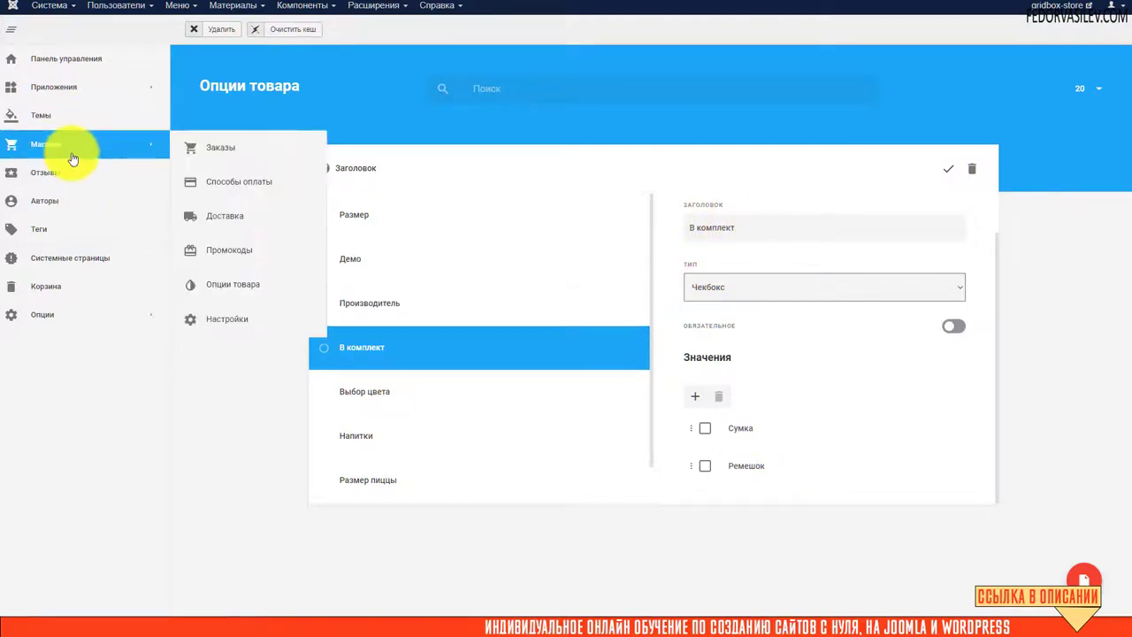
- Open Костюм мужской from the продажа одежды application for editing, and choose the red colour on its storefront page
mouse_move(86, 92)
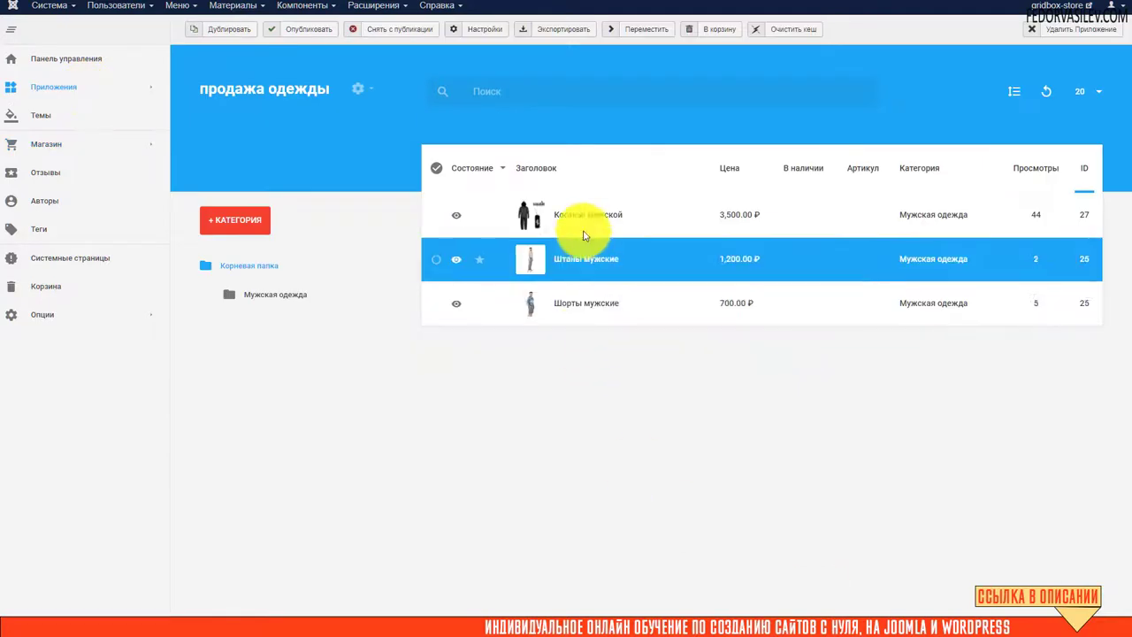
click(583, 220)
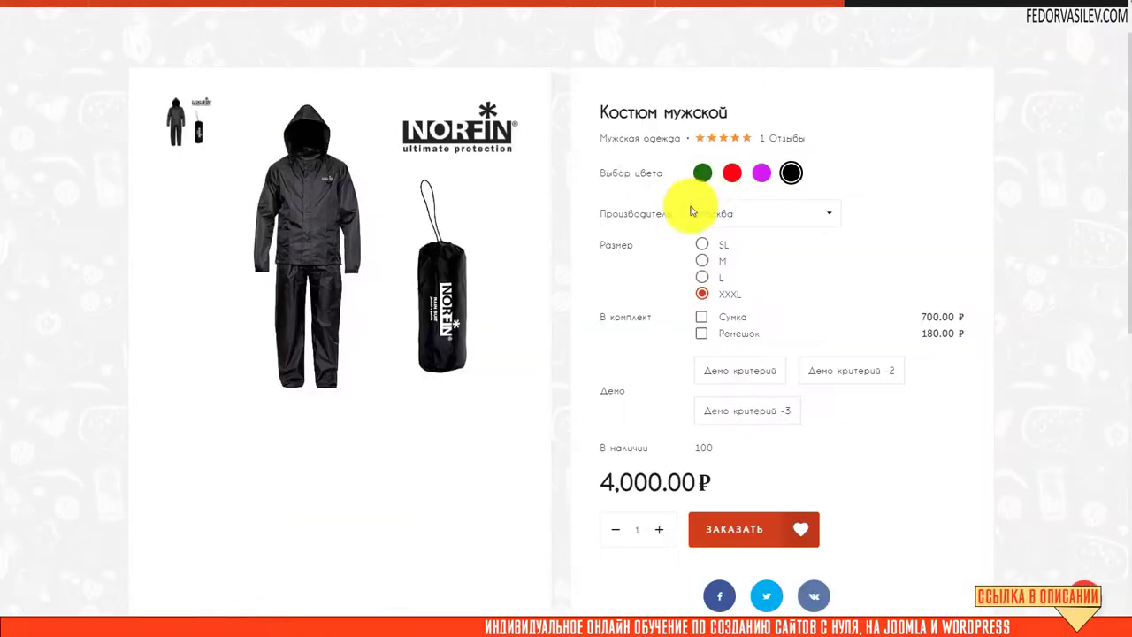
click(733, 172)
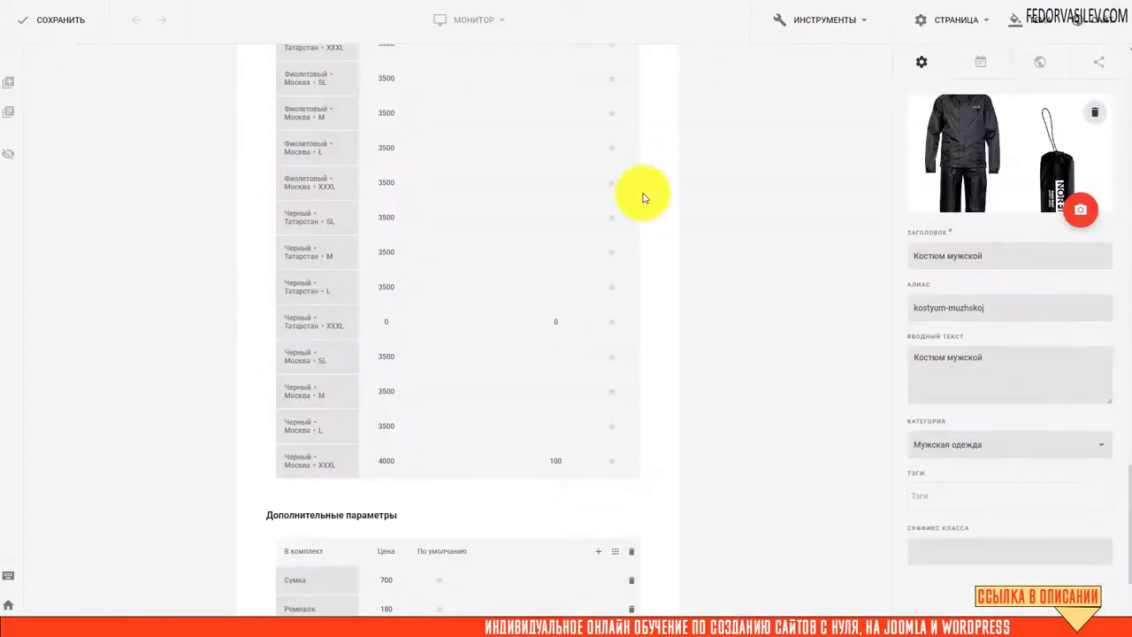
- Examine the suit's Product Images list and the colour, manufacturer and size values under Опции
scroll(447, 412, up, 15)
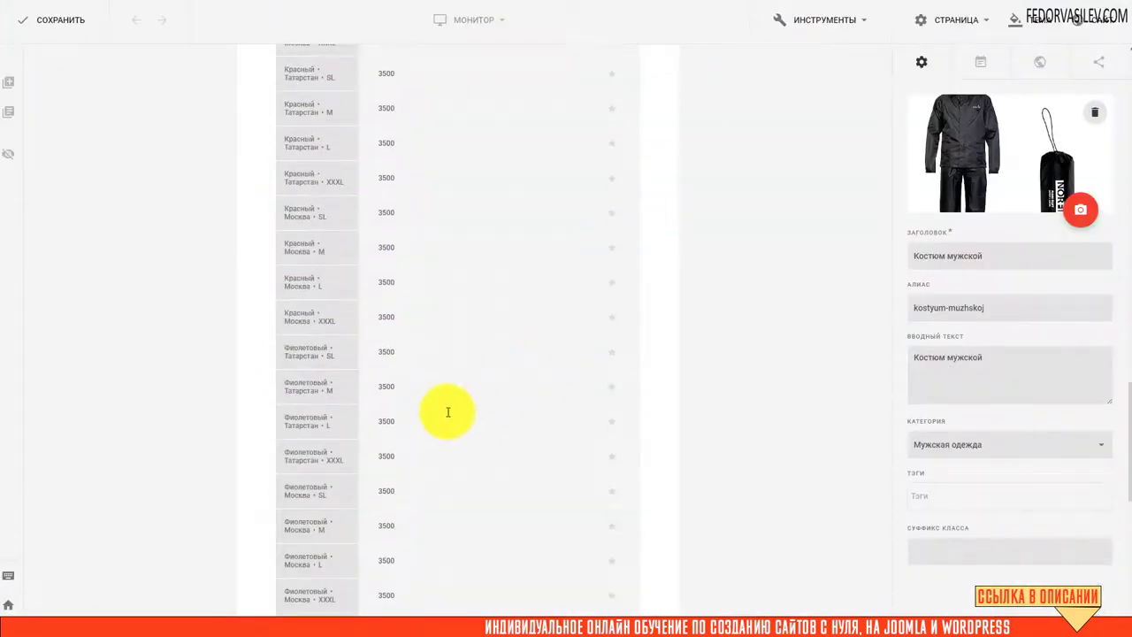
scroll(425, 372, up, 2)
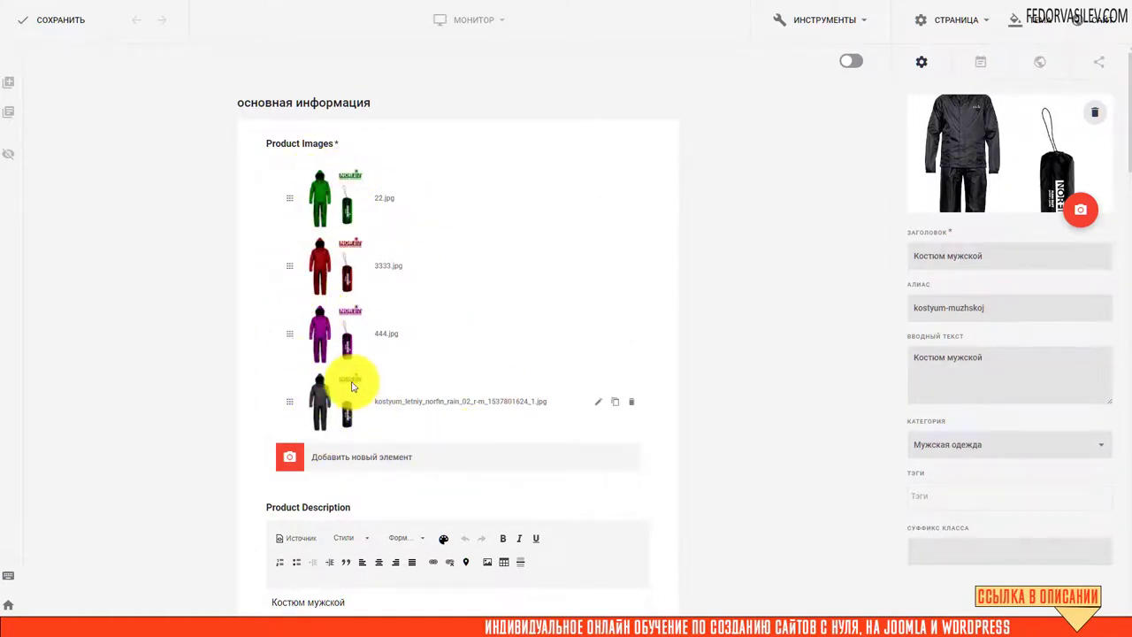
scroll(770, 235, down, 10)
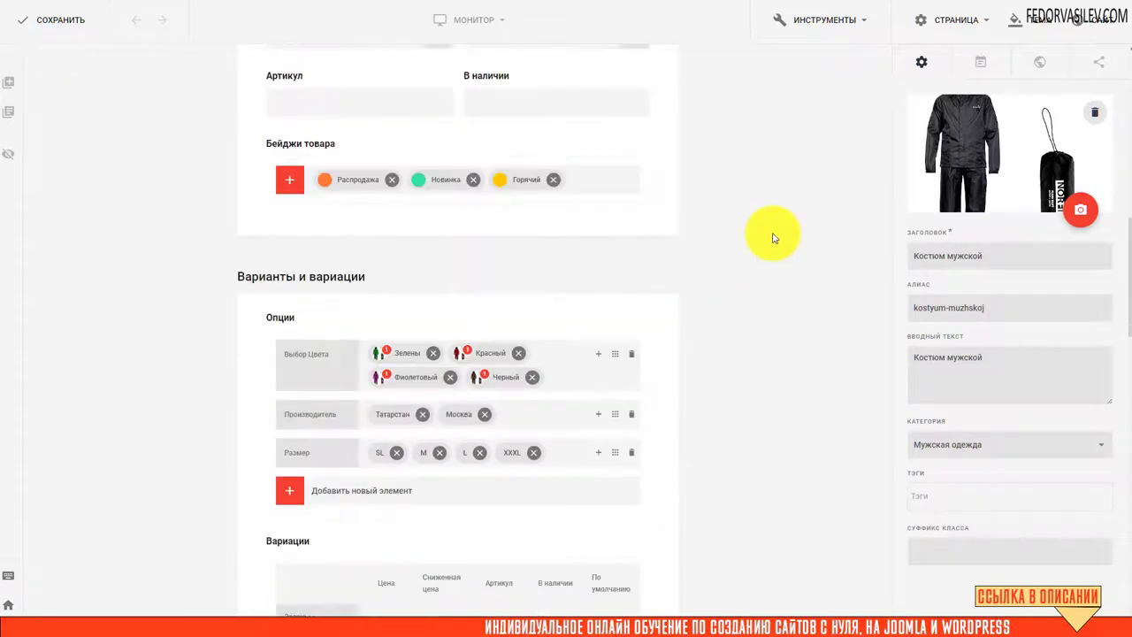
scroll(773, 237, down, 1)
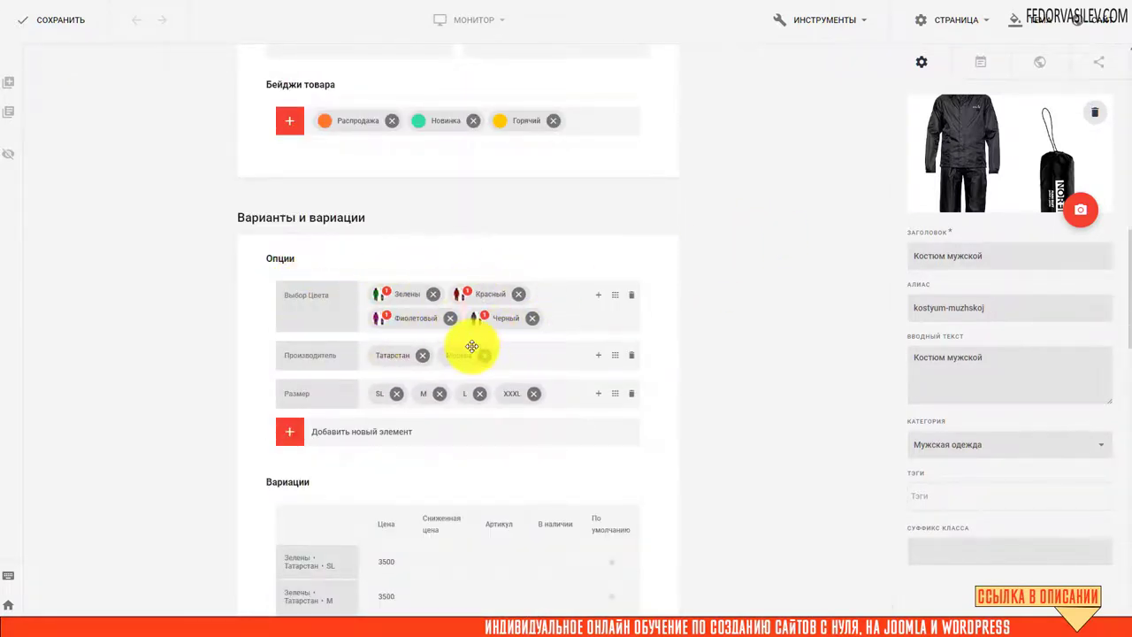
- View the photo assigned to the Зелены colour value and compare it with the Product Images list
click(386, 295)
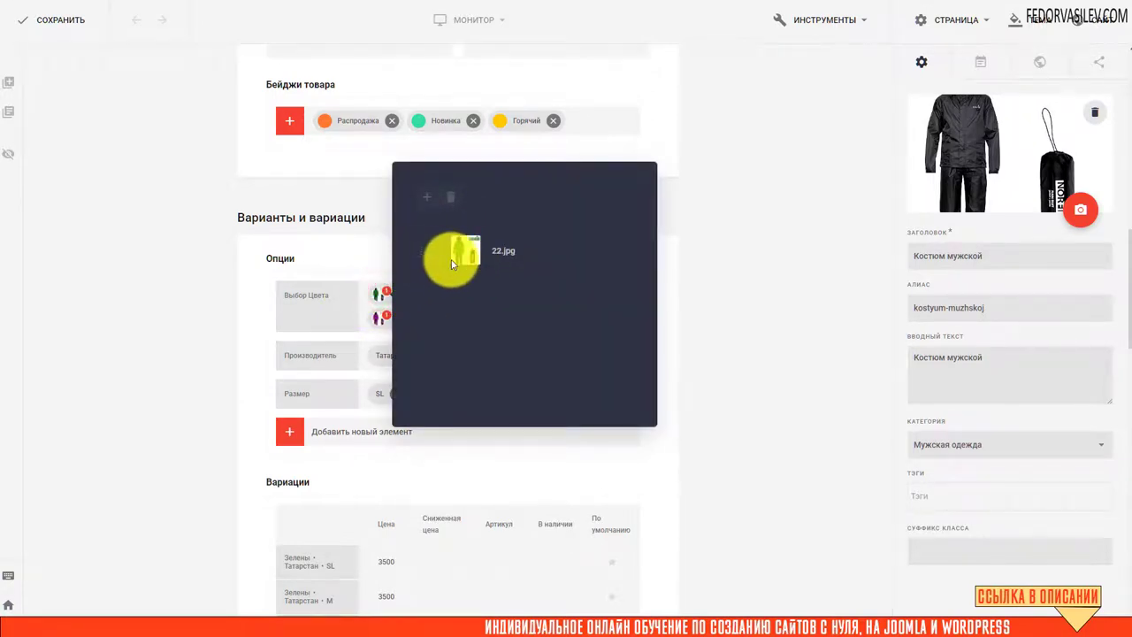
click(358, 222)
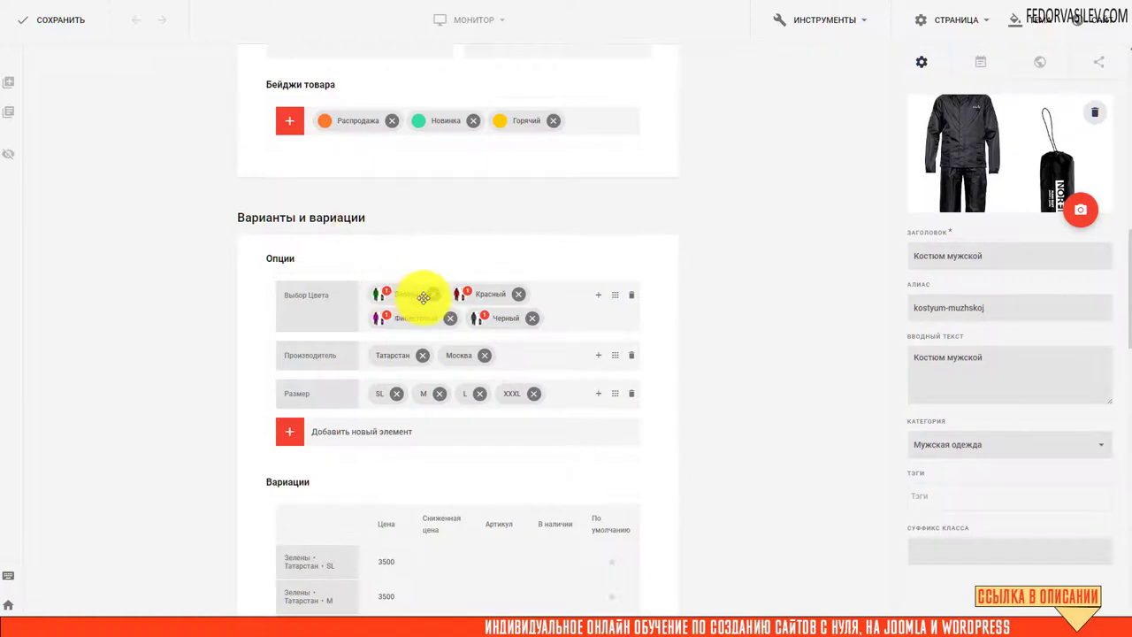
click(380, 296)
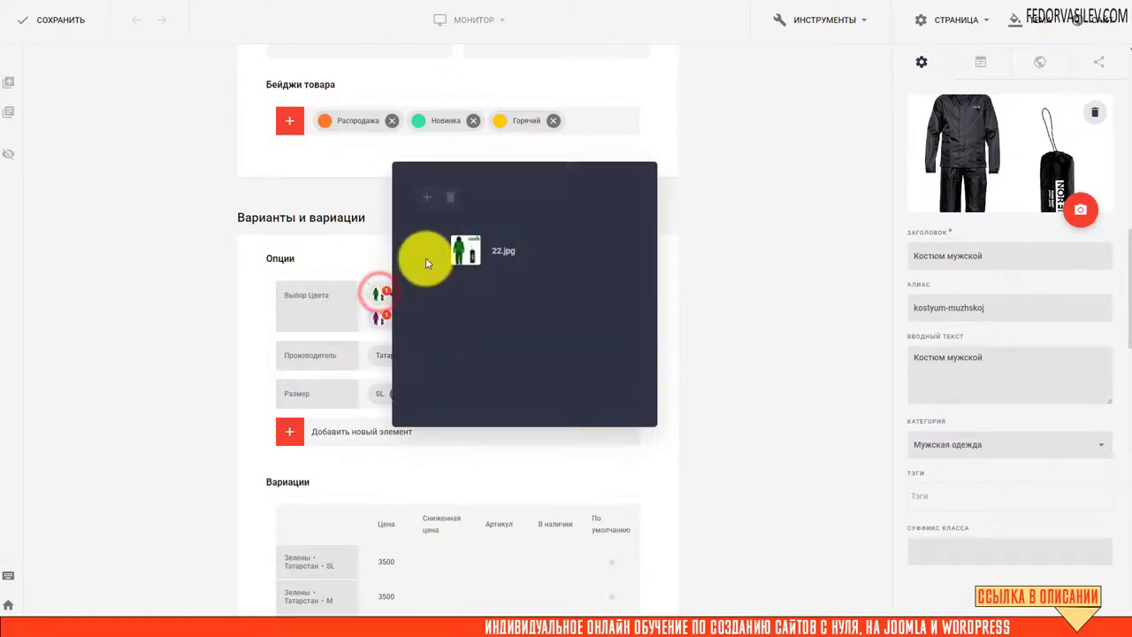
click(299, 250)
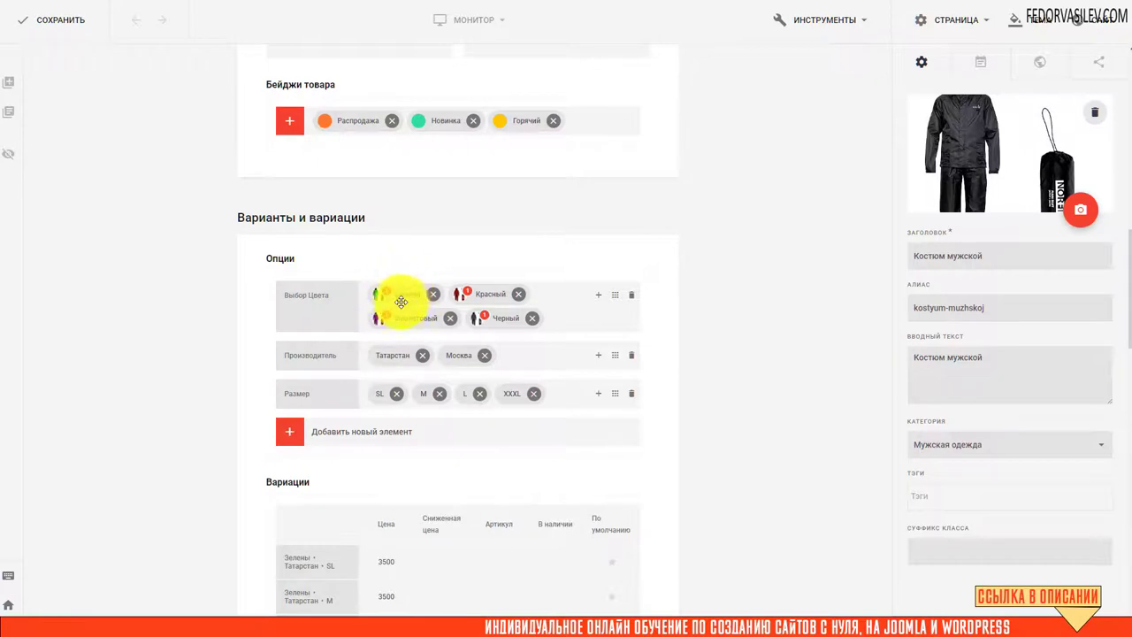
scroll(394, 310, up, 10)
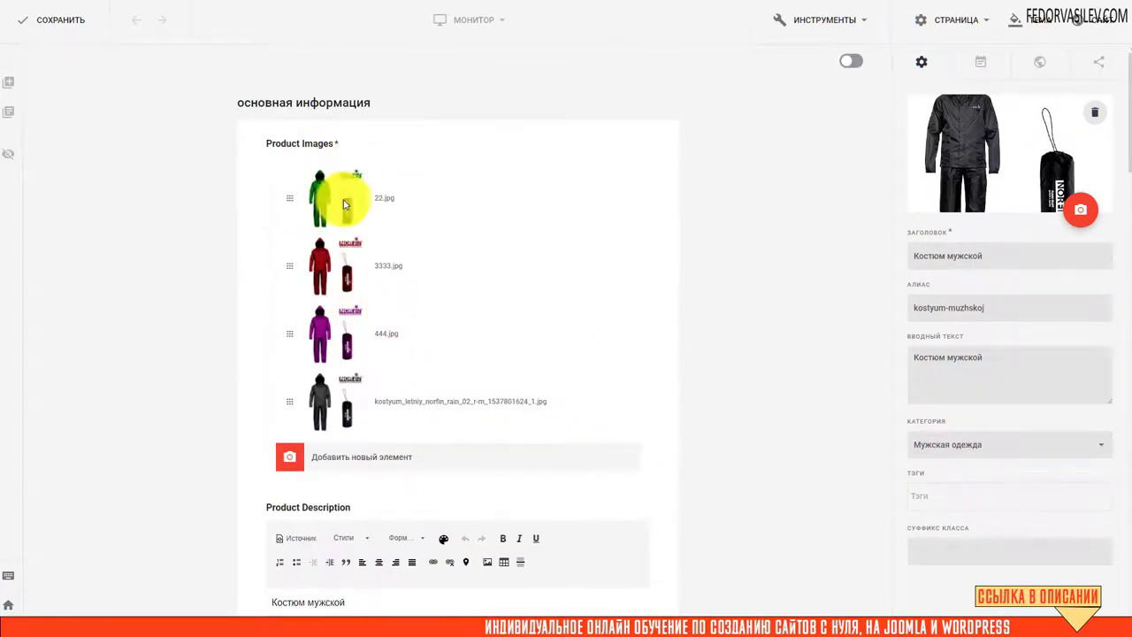
scroll(436, 257, down, 10)
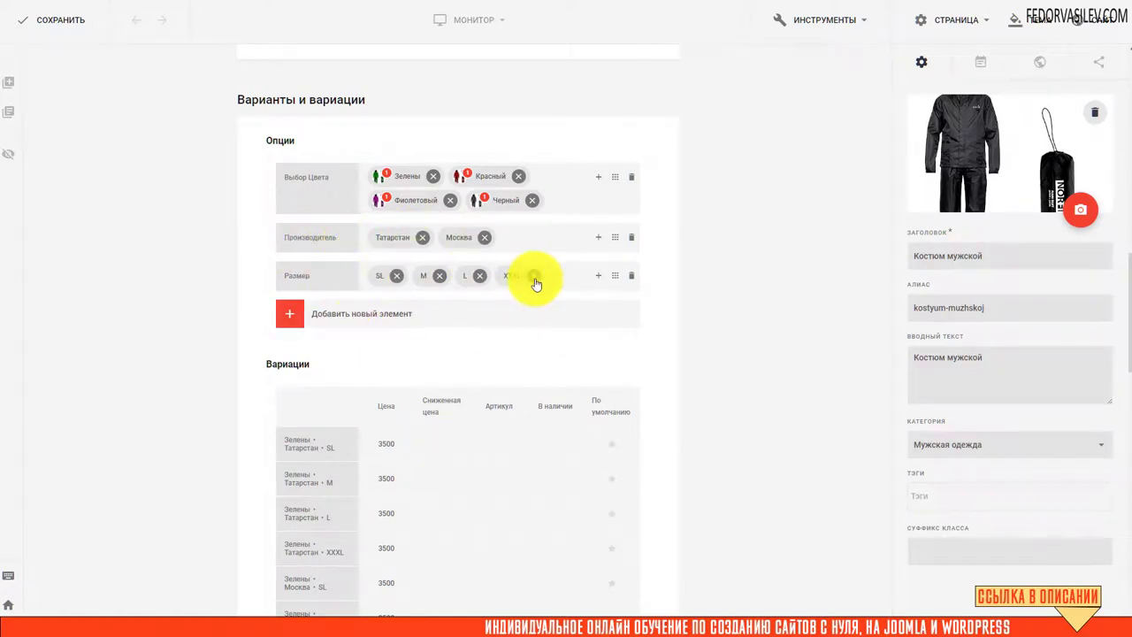
- Go through the Цена, Сниженная цена, Артикул and В наличии fields of the Зелены • Татарстан • SL variation
scroll(536, 283, down, 2)
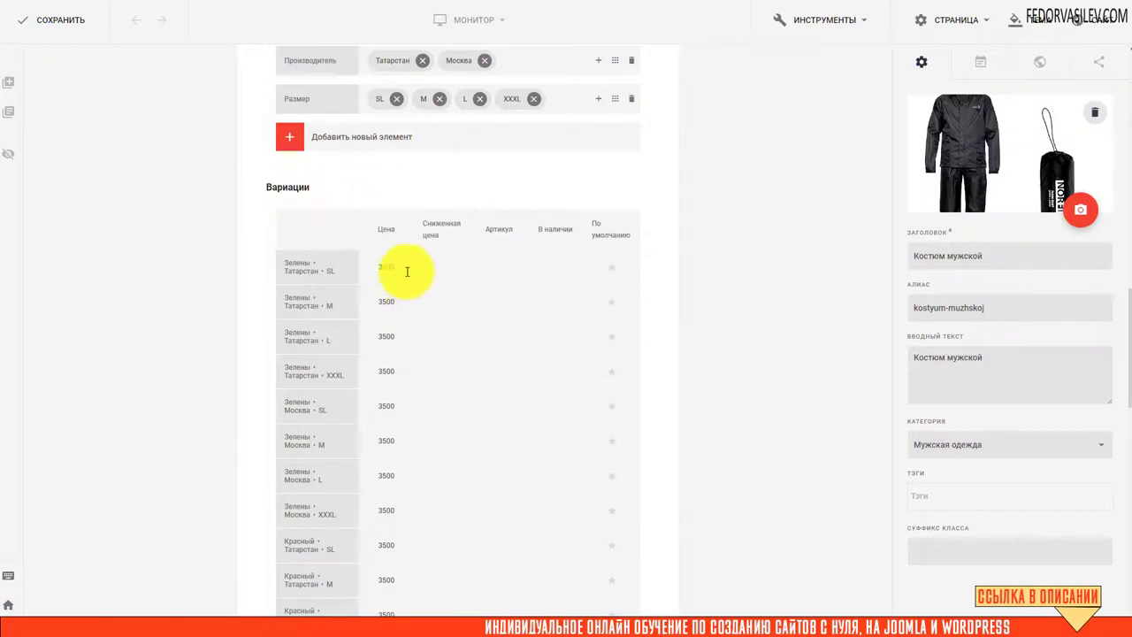
scroll(407, 271, down, 1)
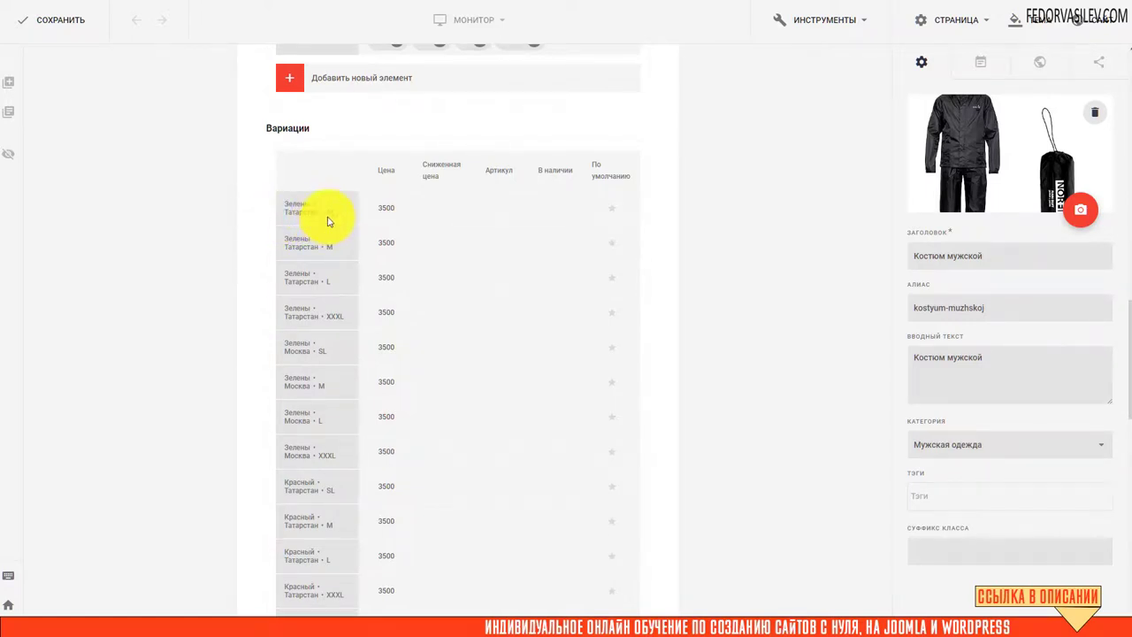
click(398, 208)
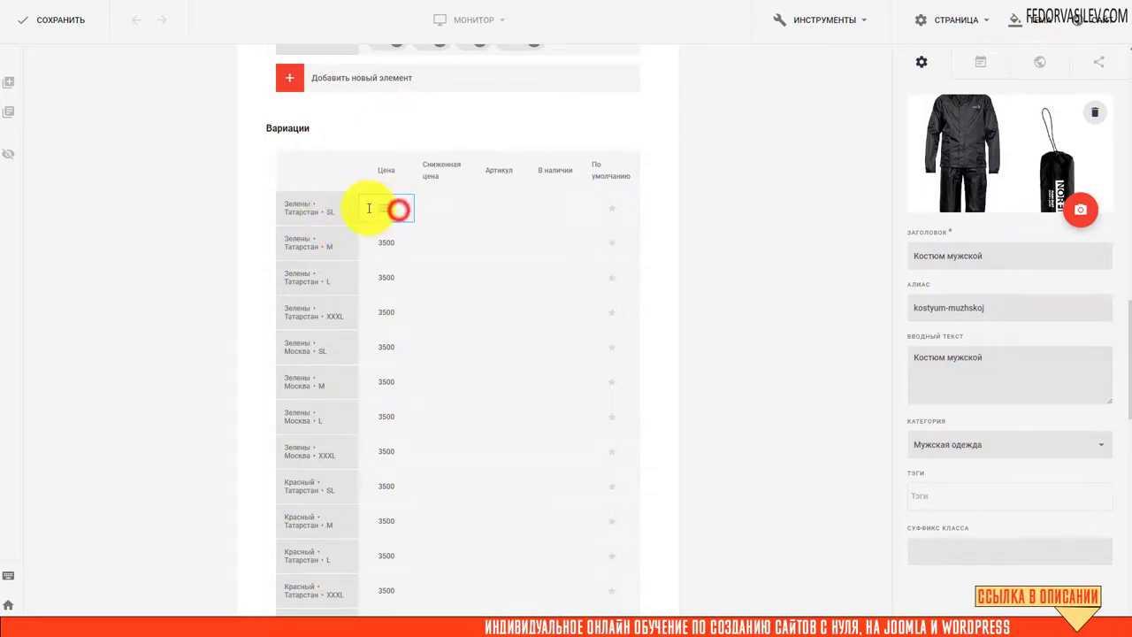
click(375, 212)
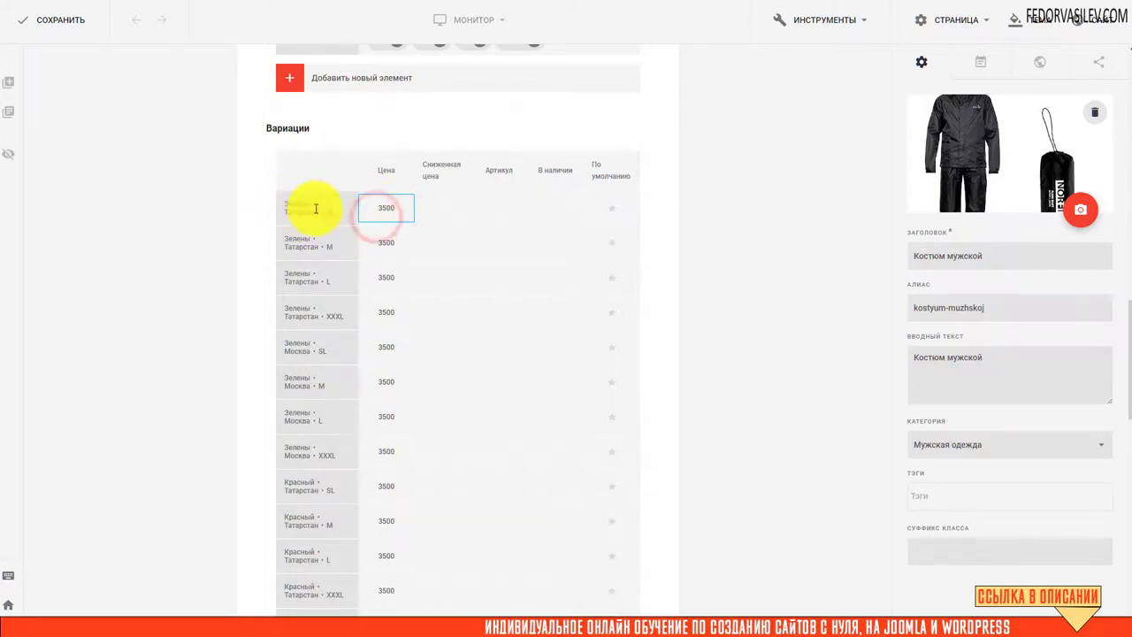
double_click(386, 207)
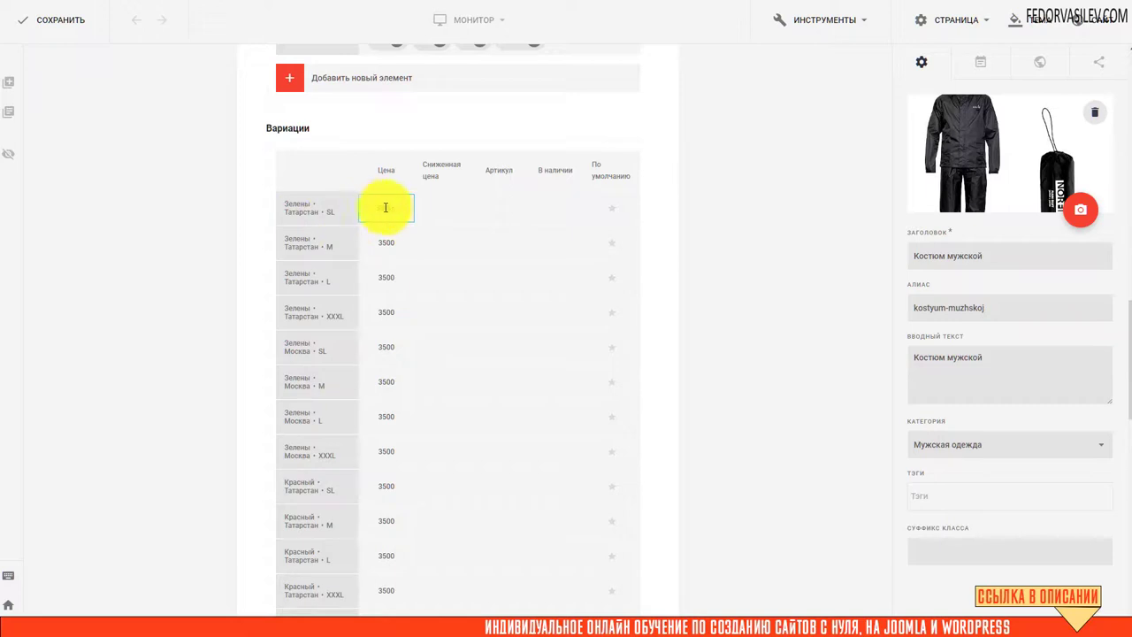
double_click(394, 208)
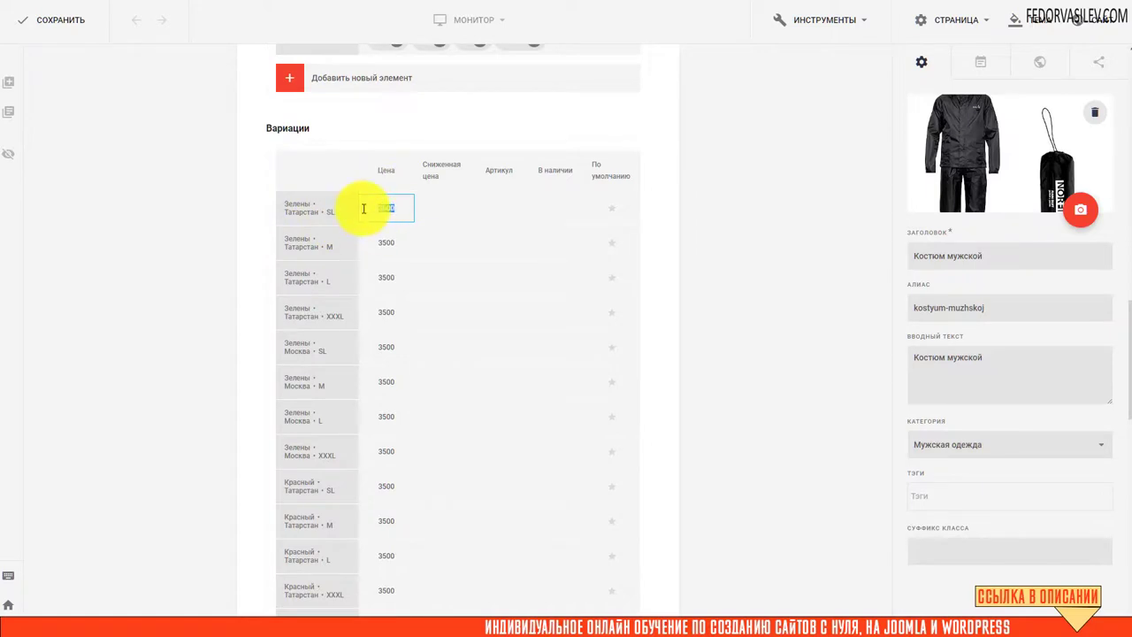
key(Tab)
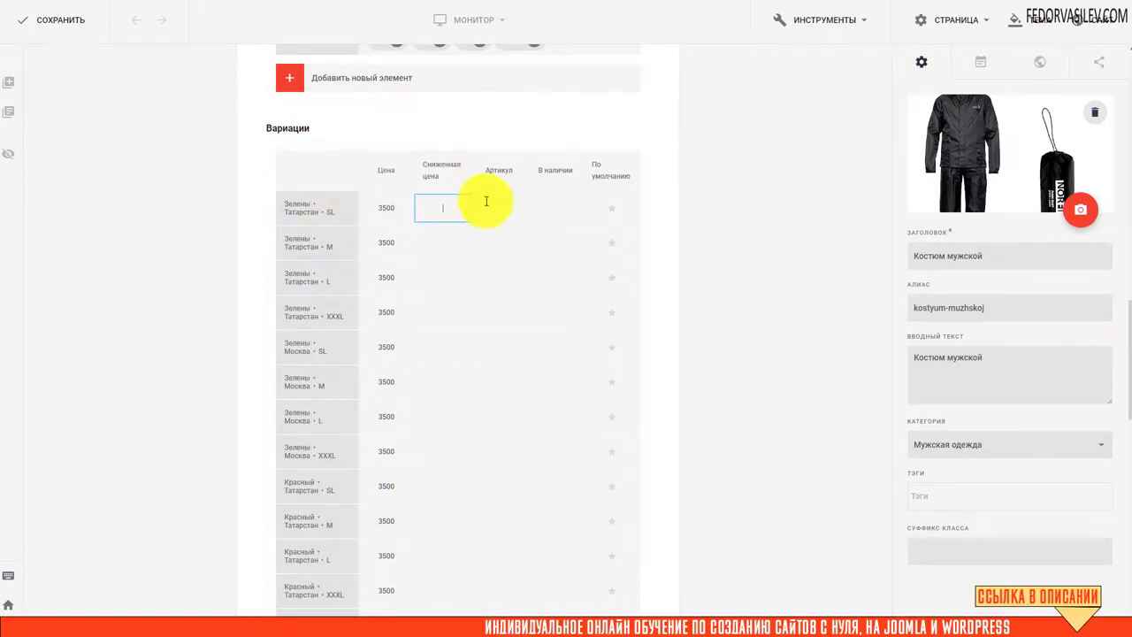
click(491, 211)
click(560, 211)
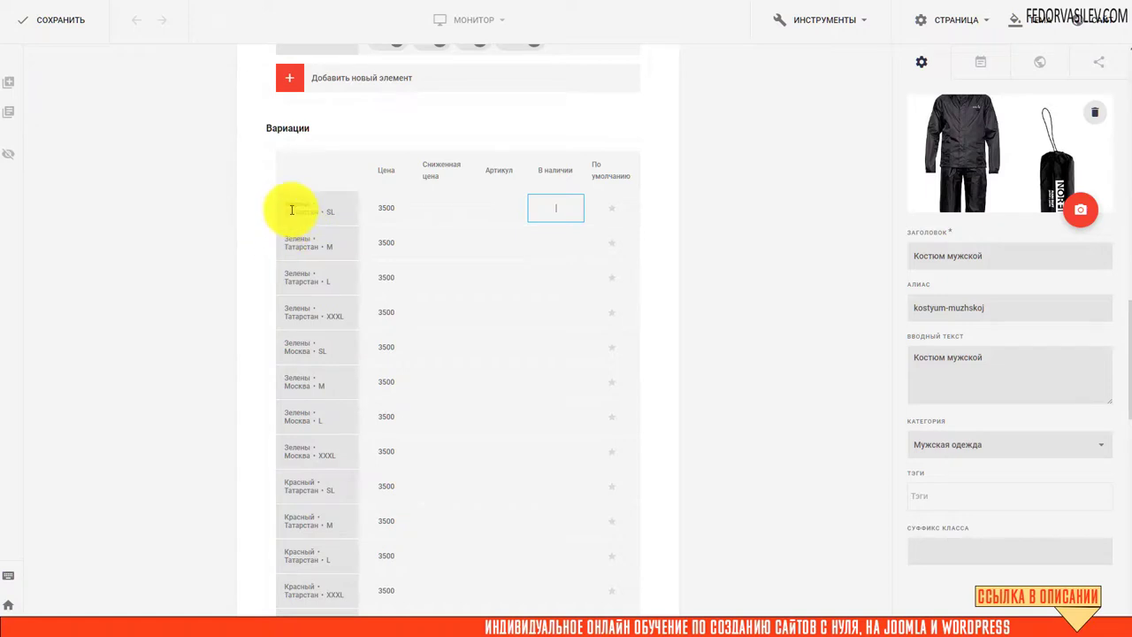
- Look over the other variations and inspect the Цена and В наличии fields of Черный • Татарстан • XXXL
scroll(291, 209, down, 1)
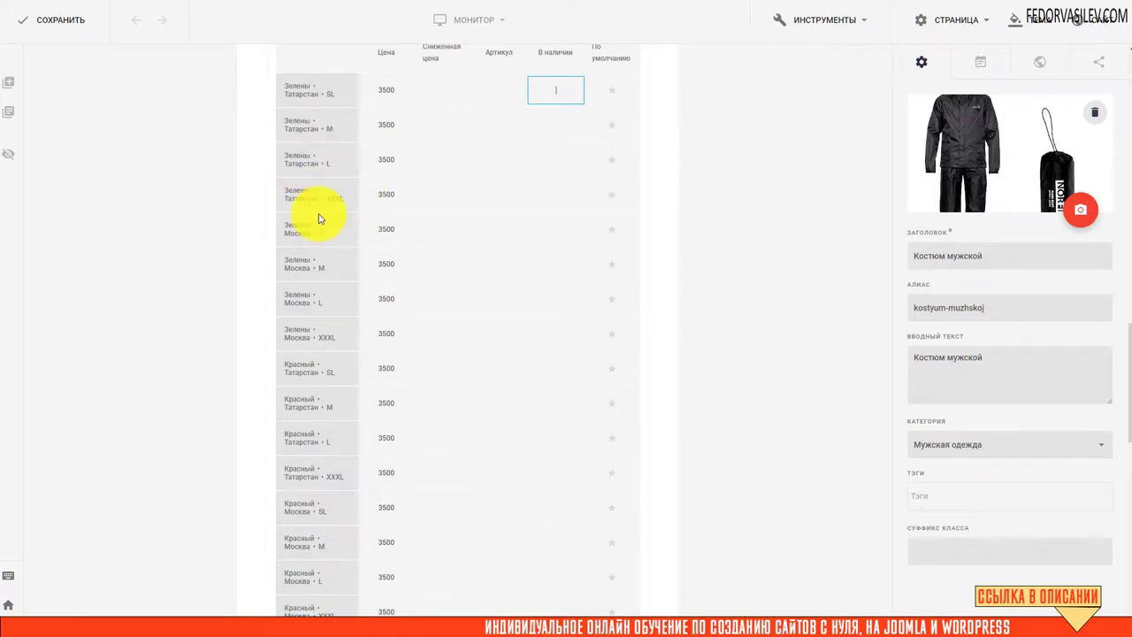
scroll(320, 219, down, 2)
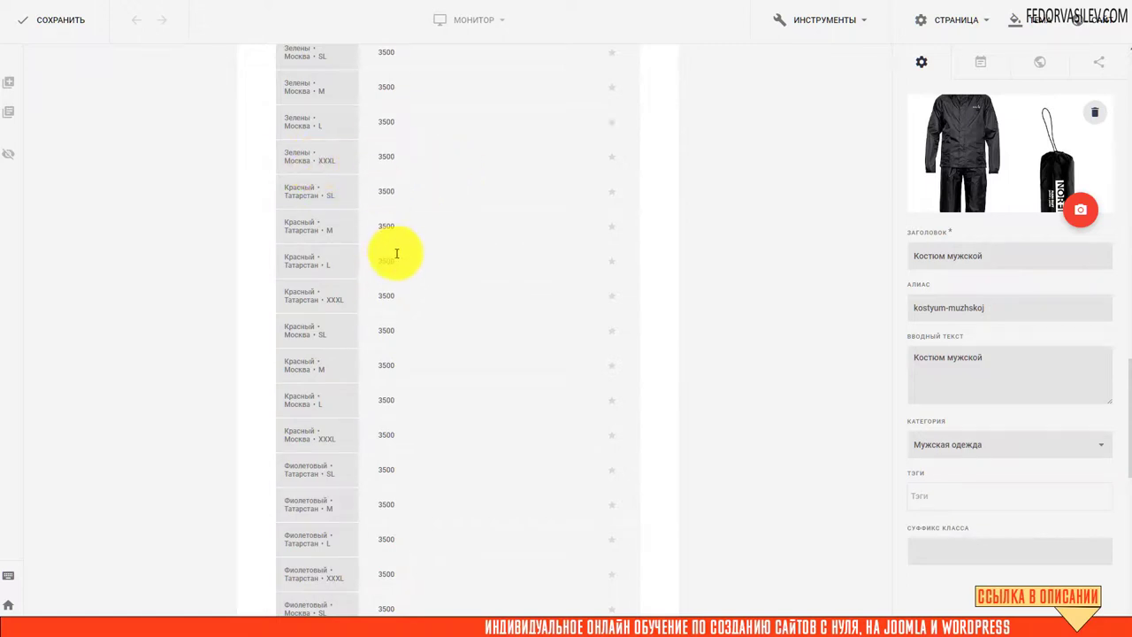
scroll(390, 283, up, 3)
scroll(380, 206, down, 1)
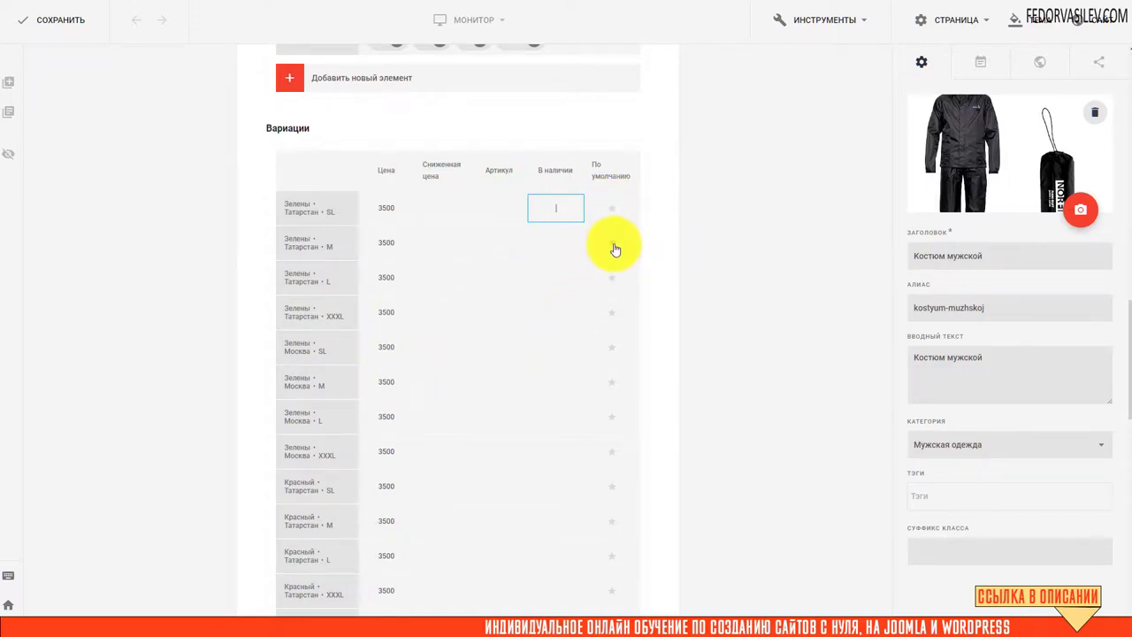
scroll(354, 256, down, 12)
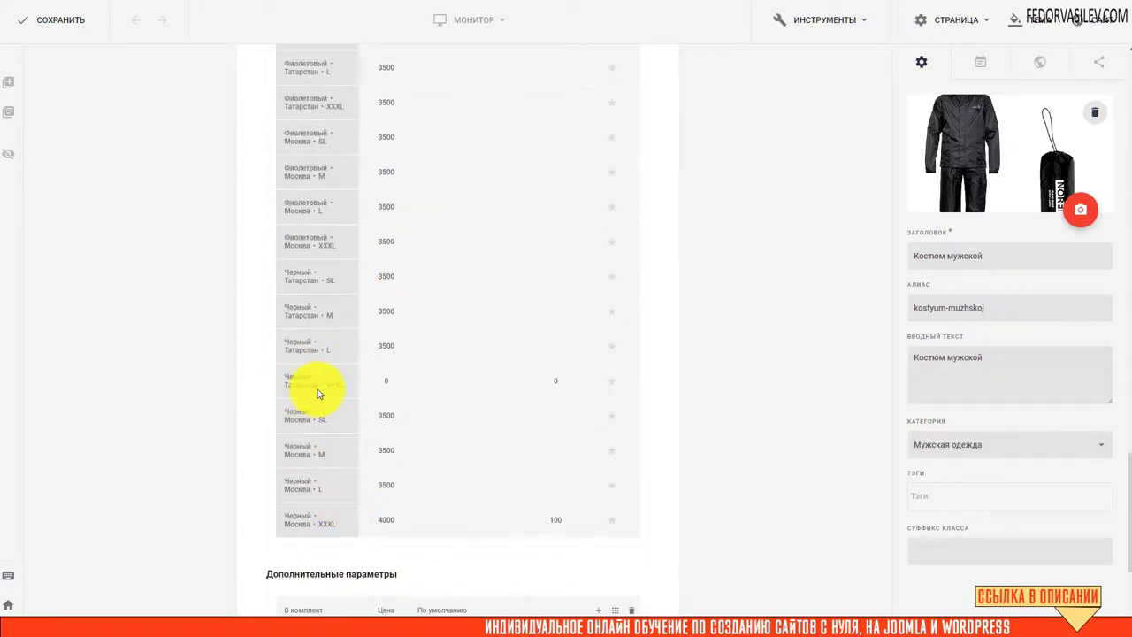
click(389, 379)
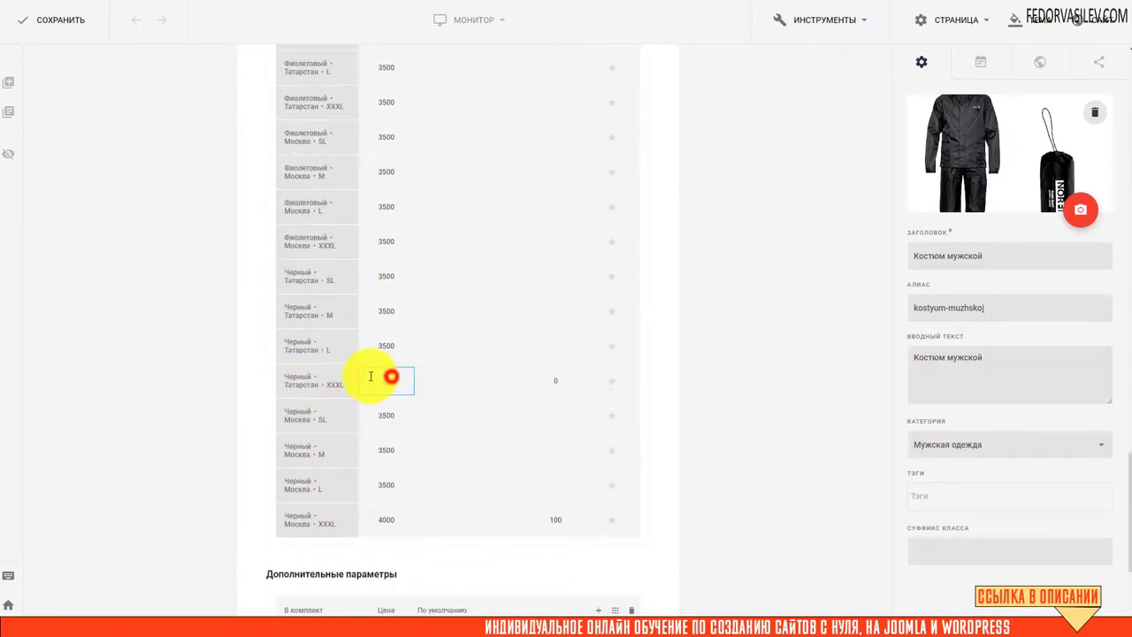
click(557, 381)
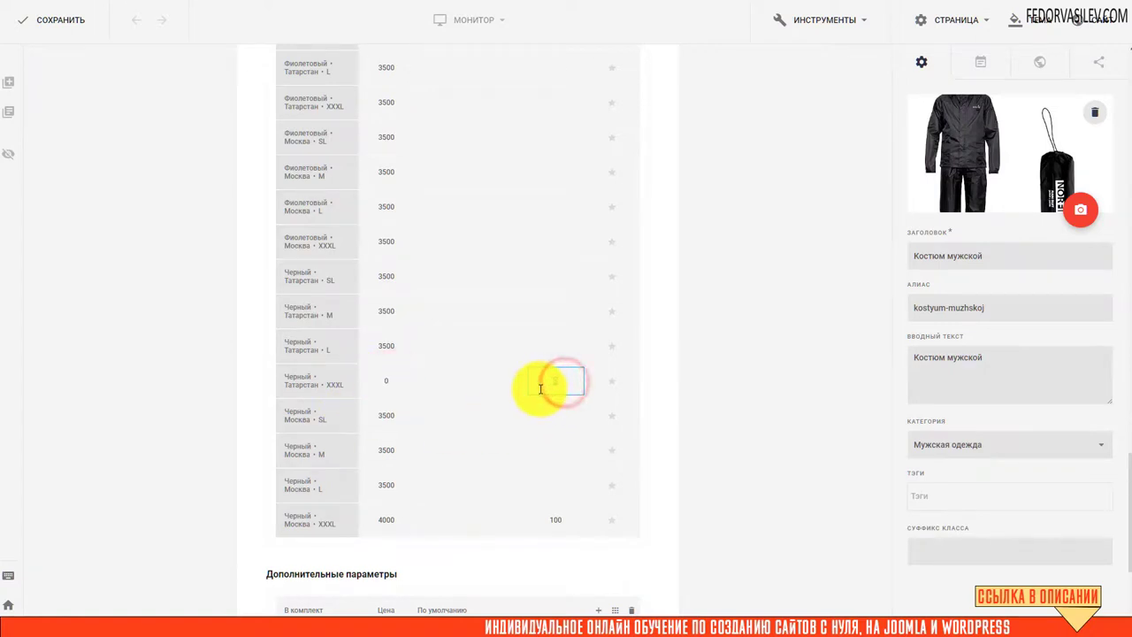
- Compare the Цена and В наличии fields of the Черный • Татарстан • XXXL and Черный • Москва • XXXL variations
click(392, 381)
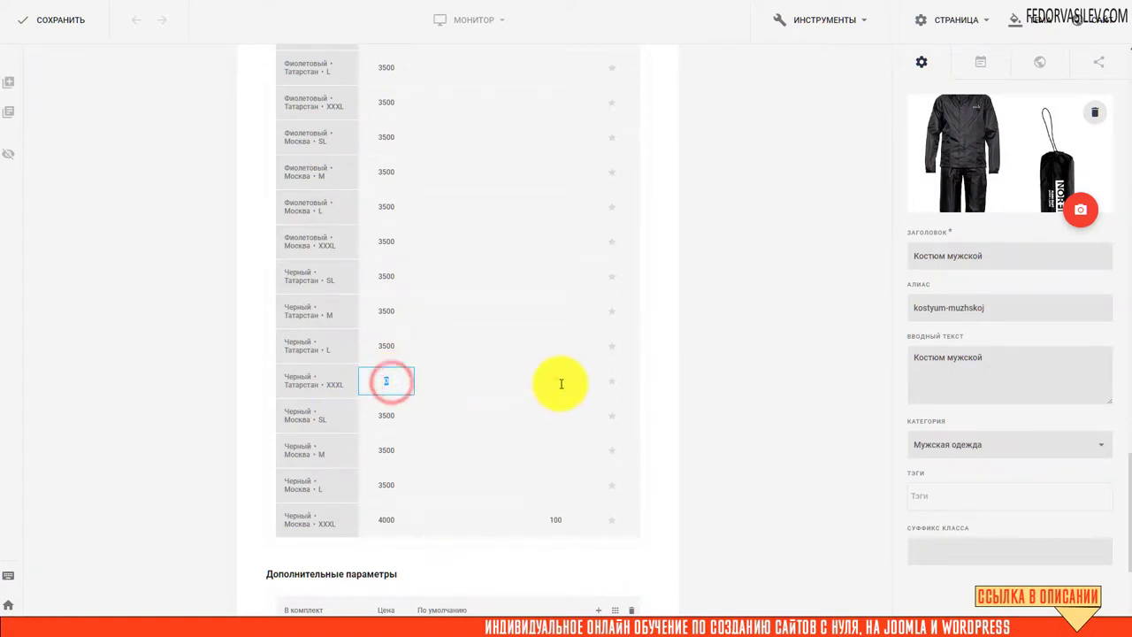
click(556, 380)
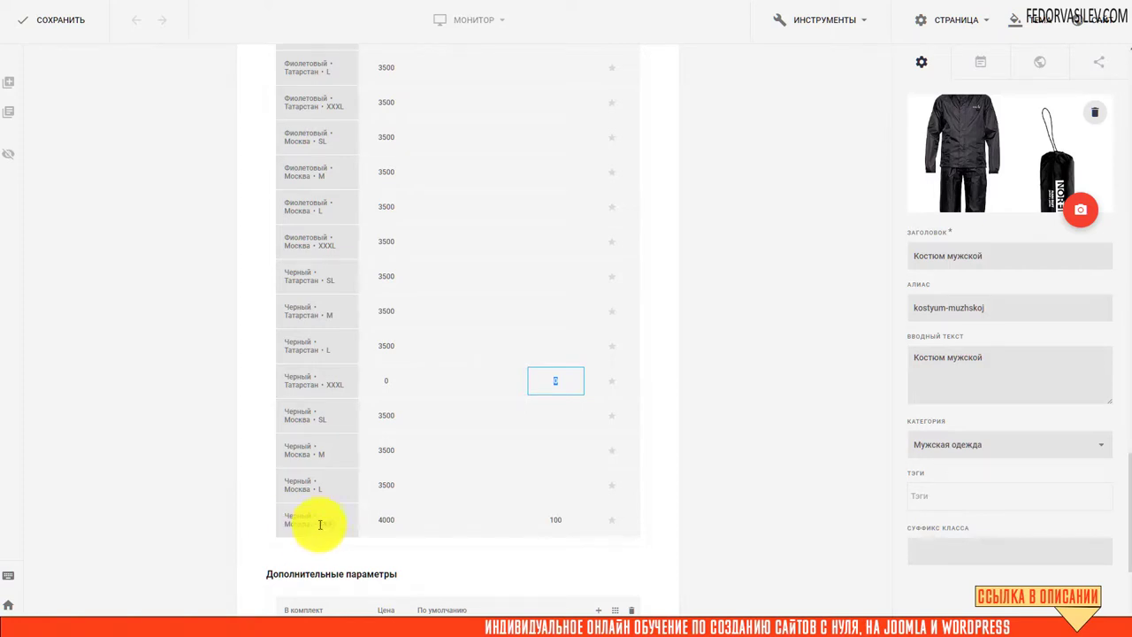
click(390, 380)
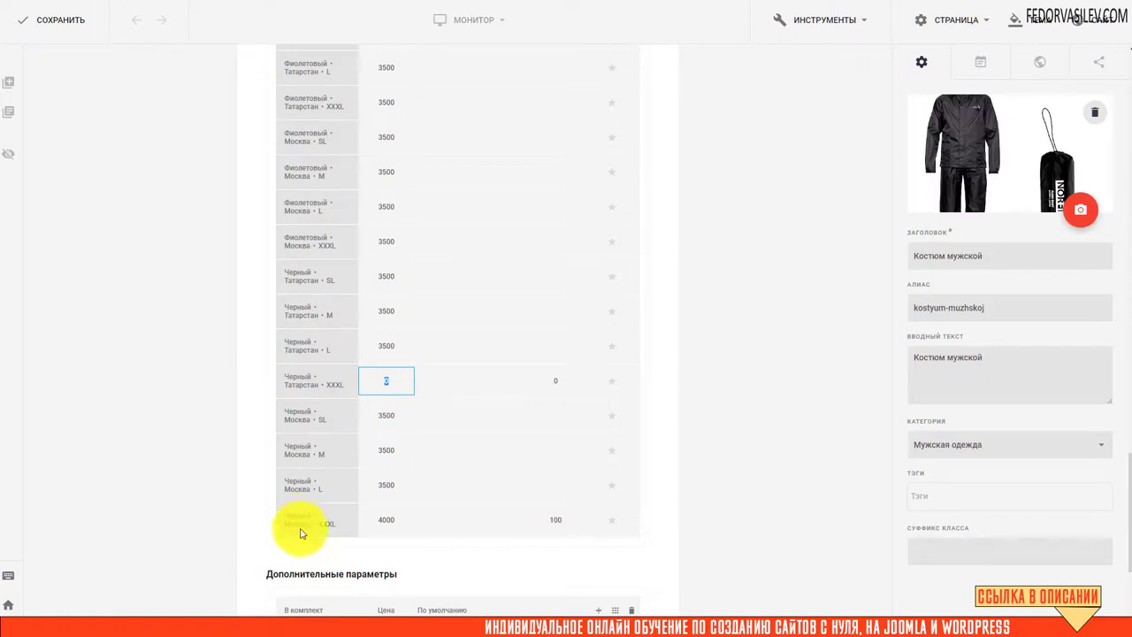
click(399, 519)
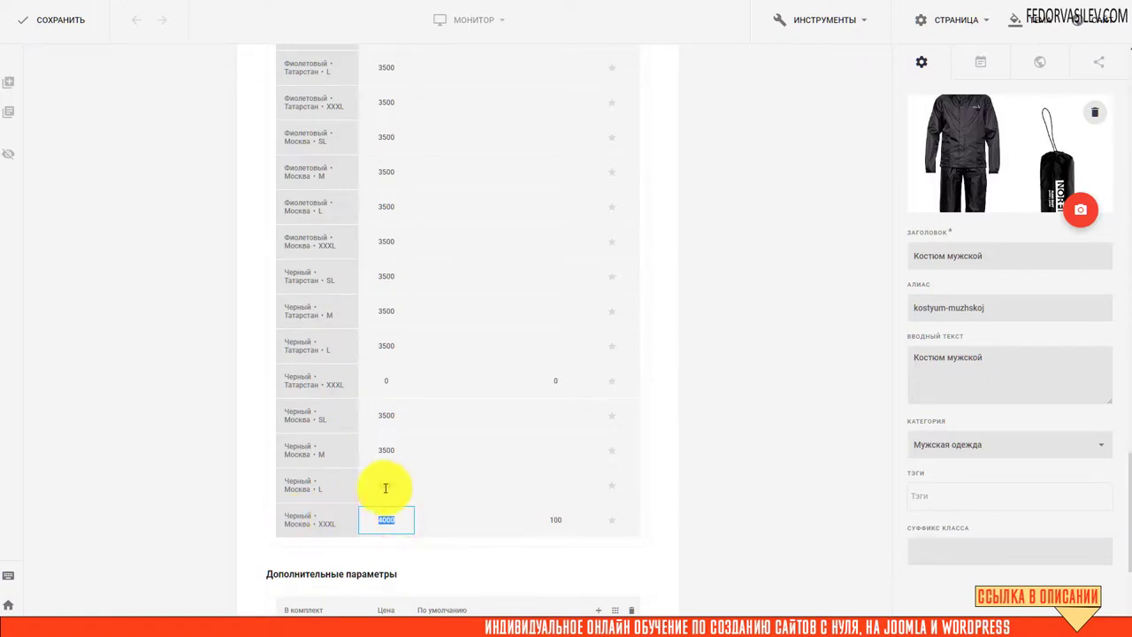
click(380, 485)
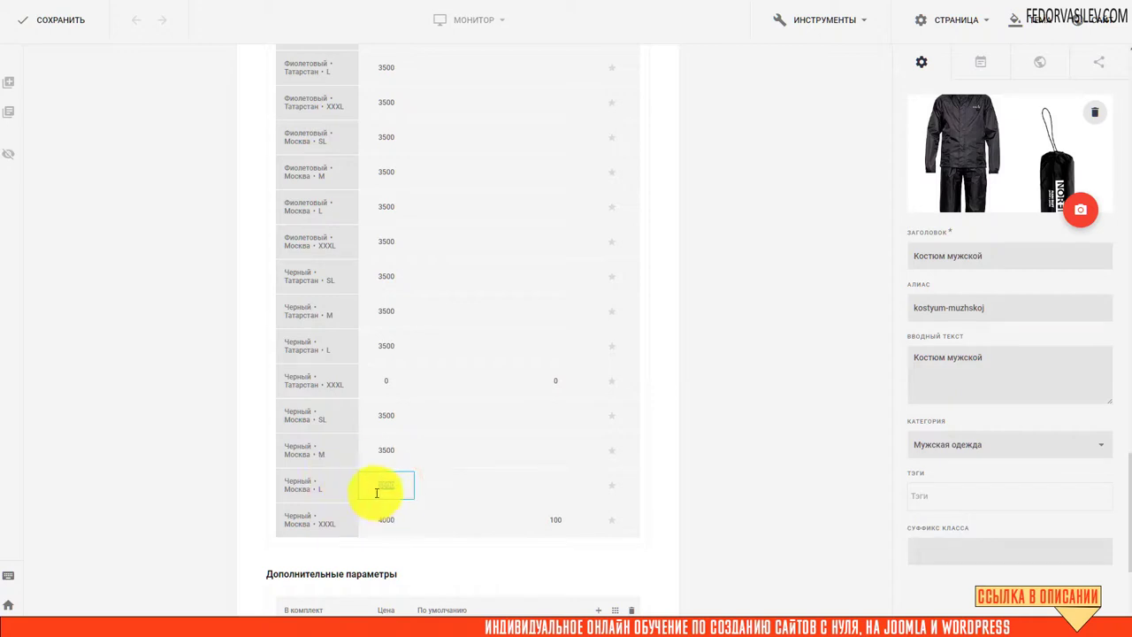
click(550, 523)
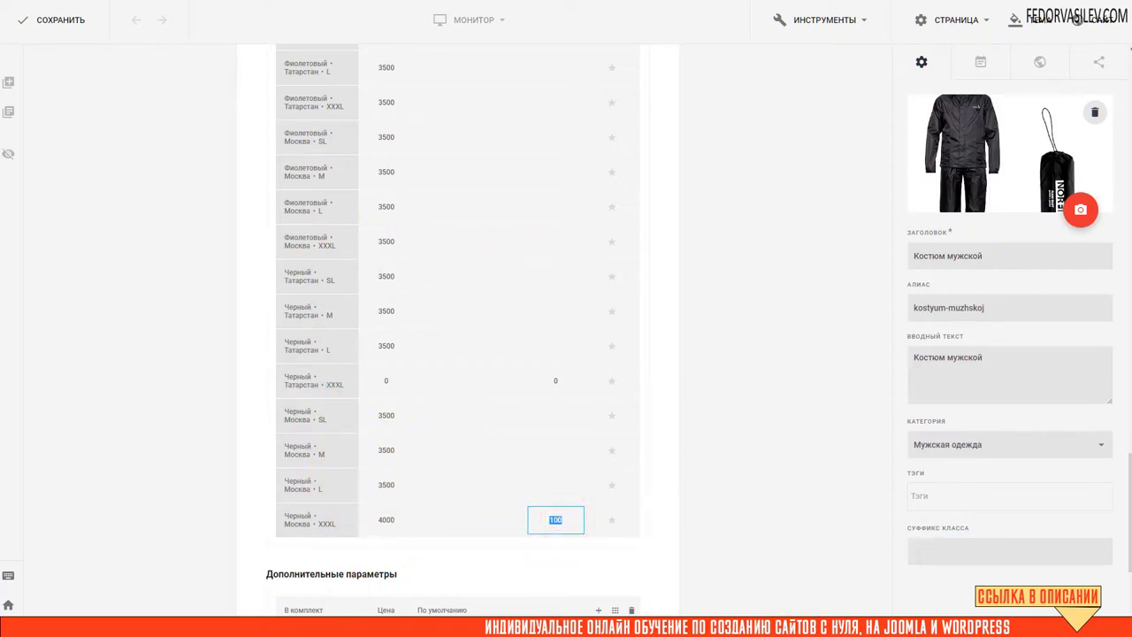
- Inspect the Сумка and Ремешок prices under Дополнительные параметры and check the Производитель option on the suit's product page
scroll(358, 348, down, 3)
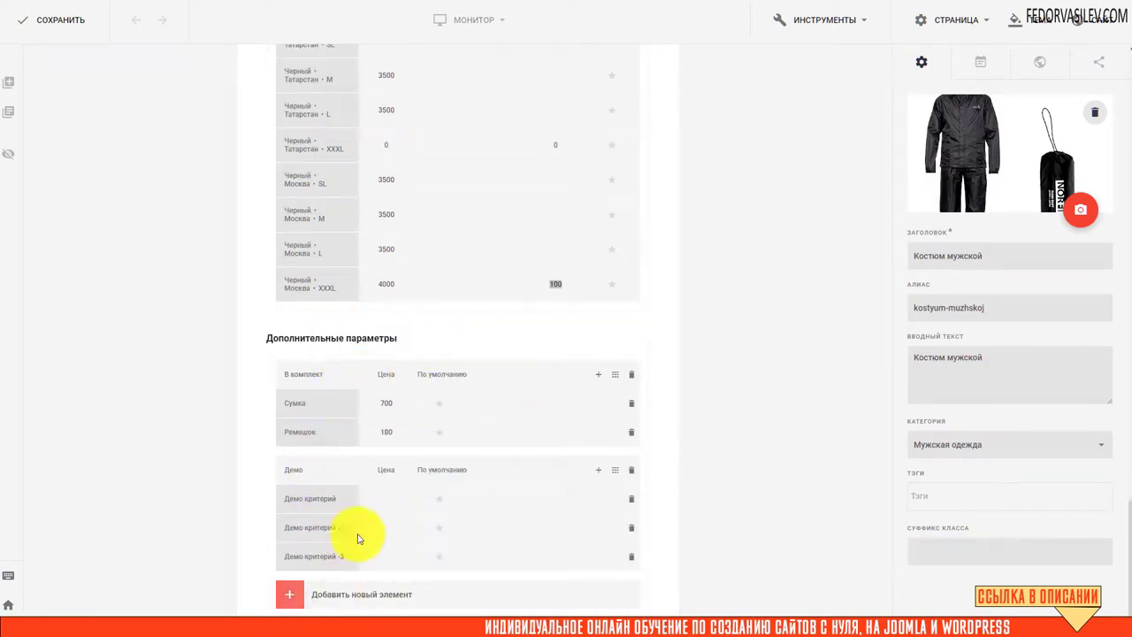
click(397, 402)
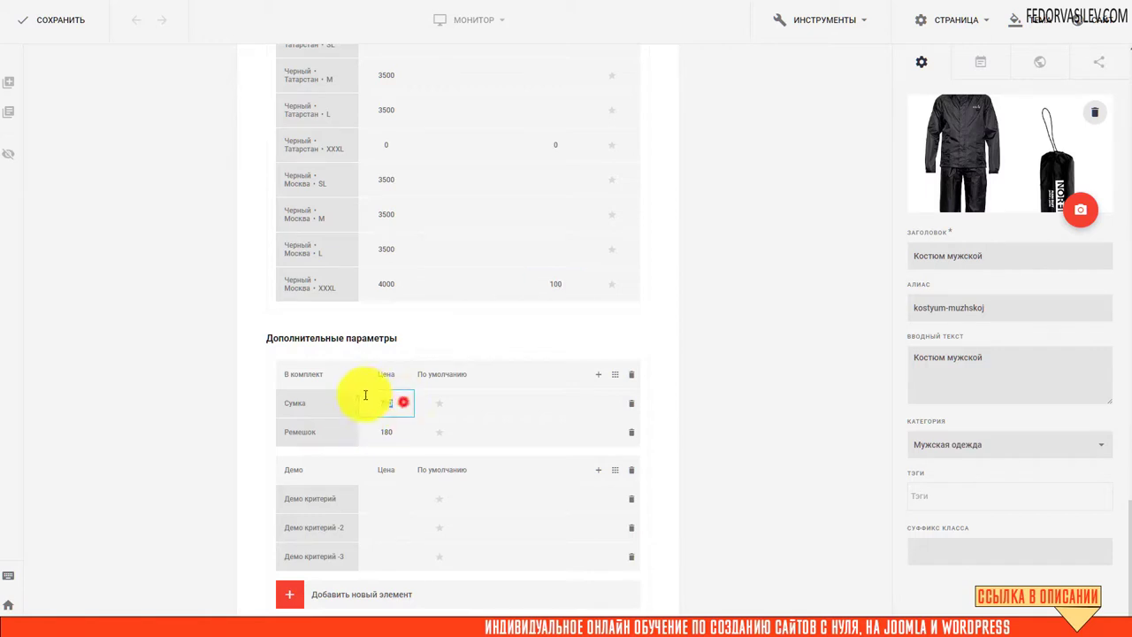
click(399, 432)
scroll(399, 362, down, 1)
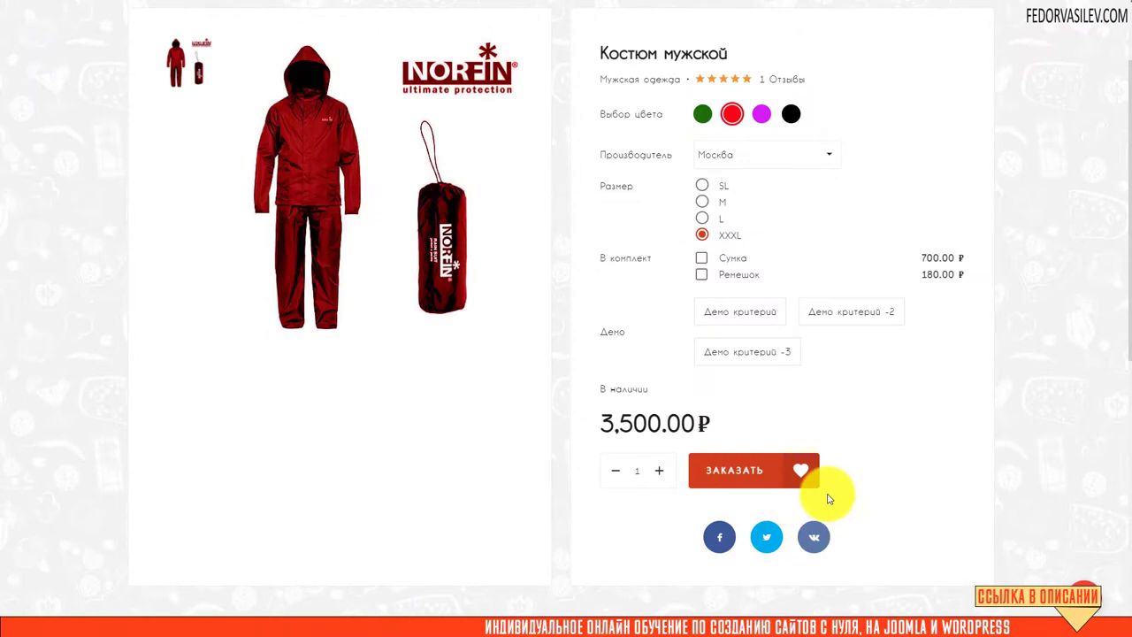
click(731, 148)
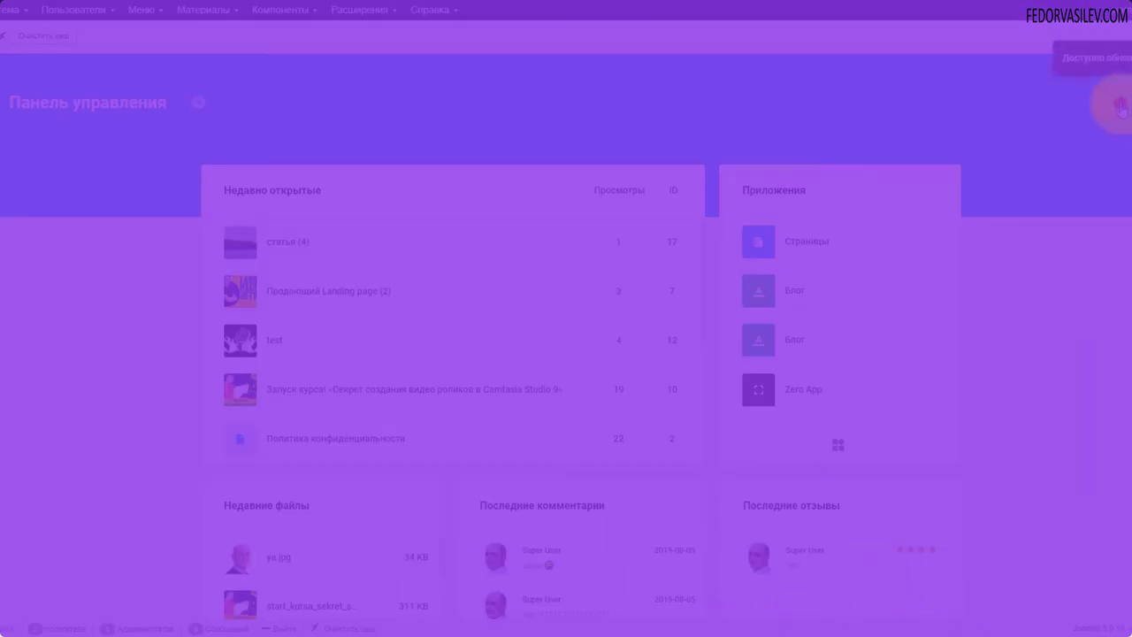
click(1111, 104)
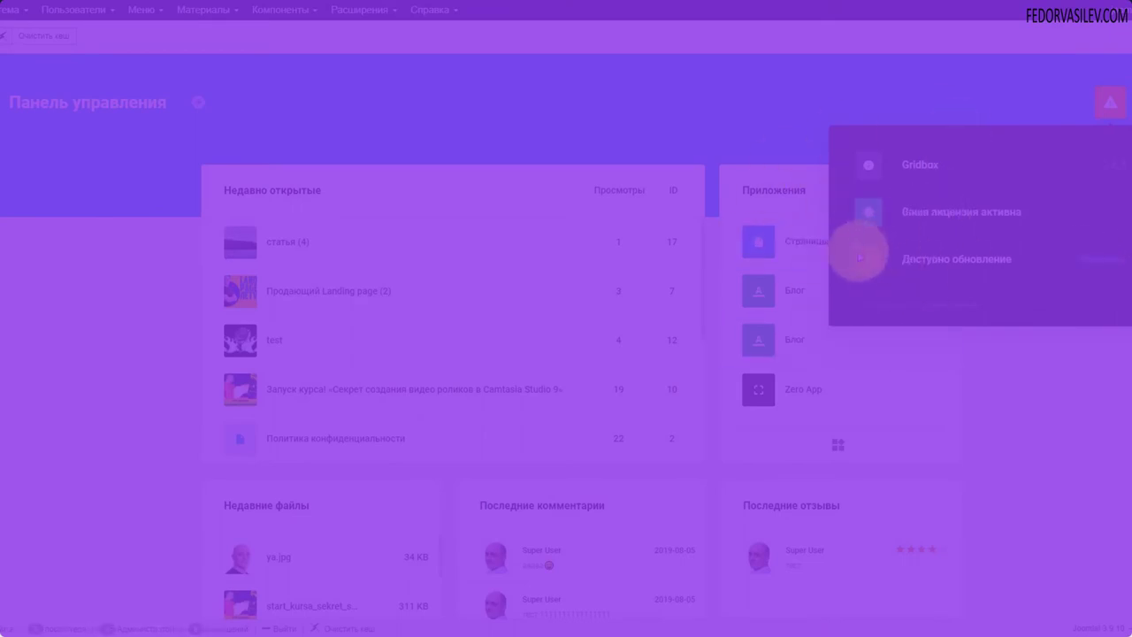
click(905, 101)
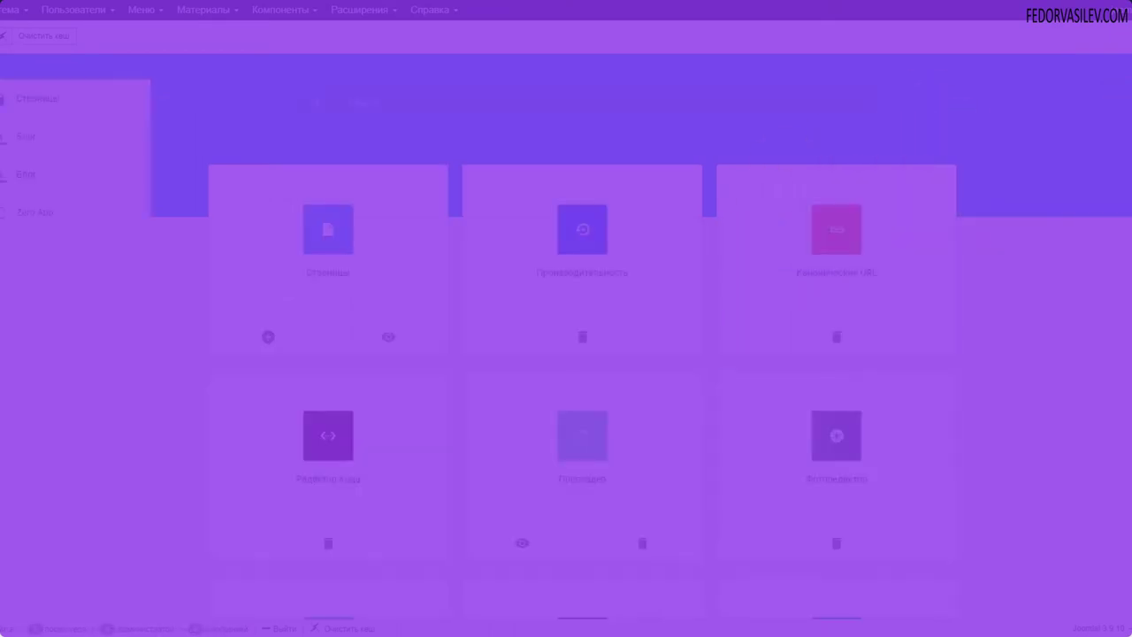
click(18, 217)
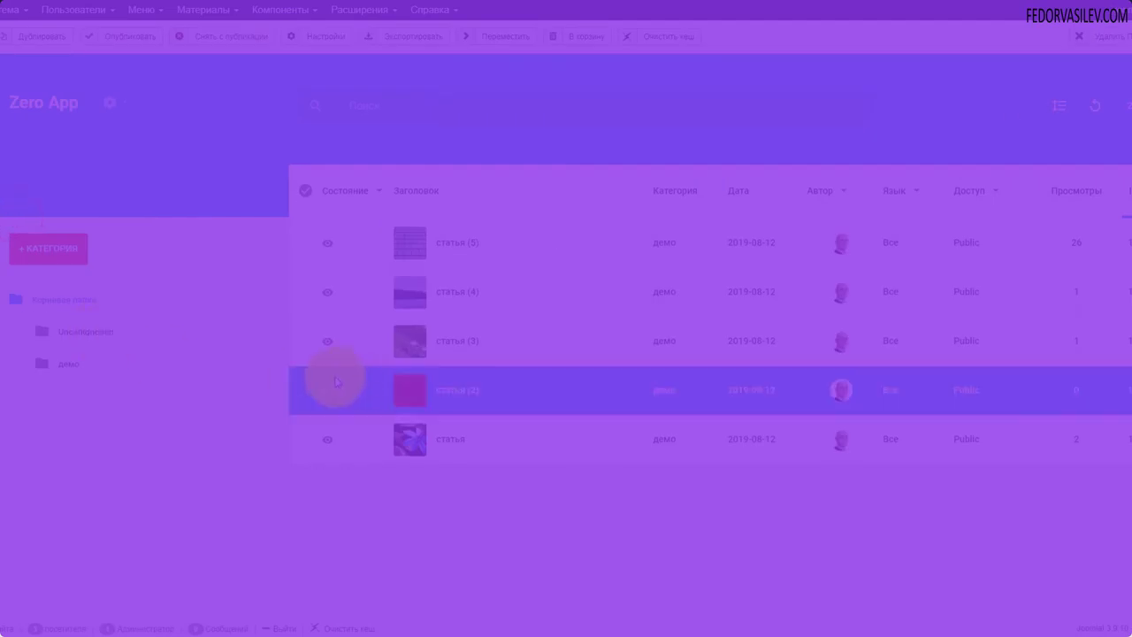
click(110, 102)
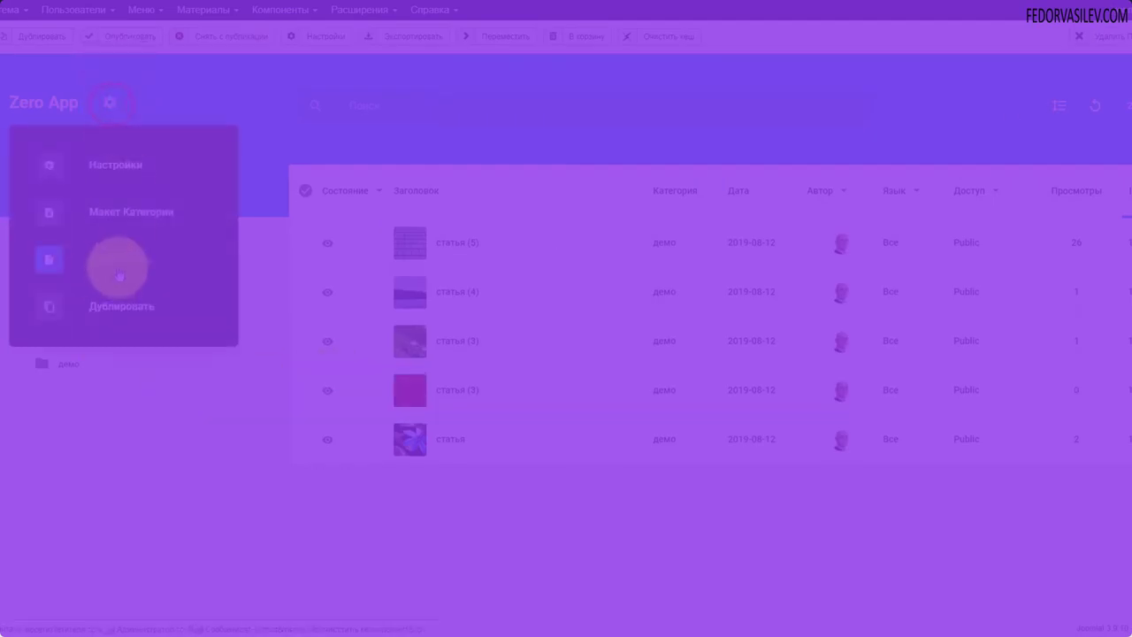